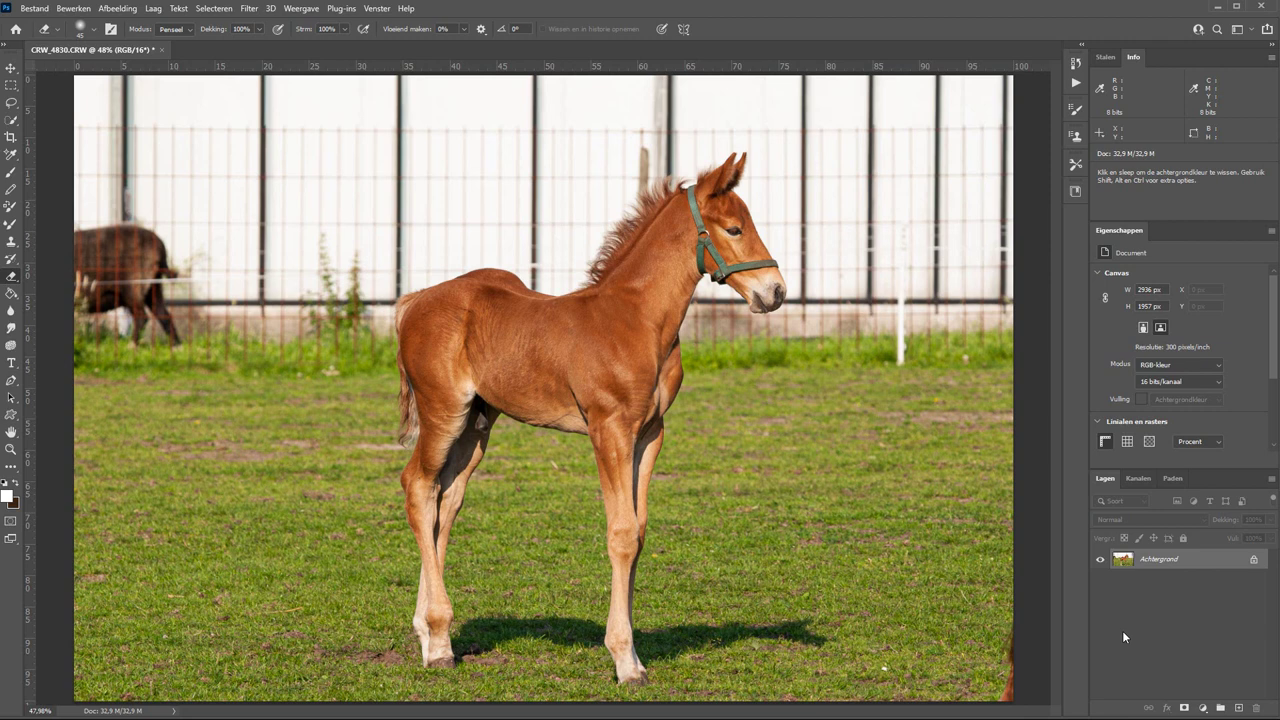
Step: Zoom in on the foal's head and pan so the green halter is in view
{"action": "key", "text": "z"}
{"action": "left_click_drag", "start_coordinate": [593, 132], "coordinate": [826, 329]}
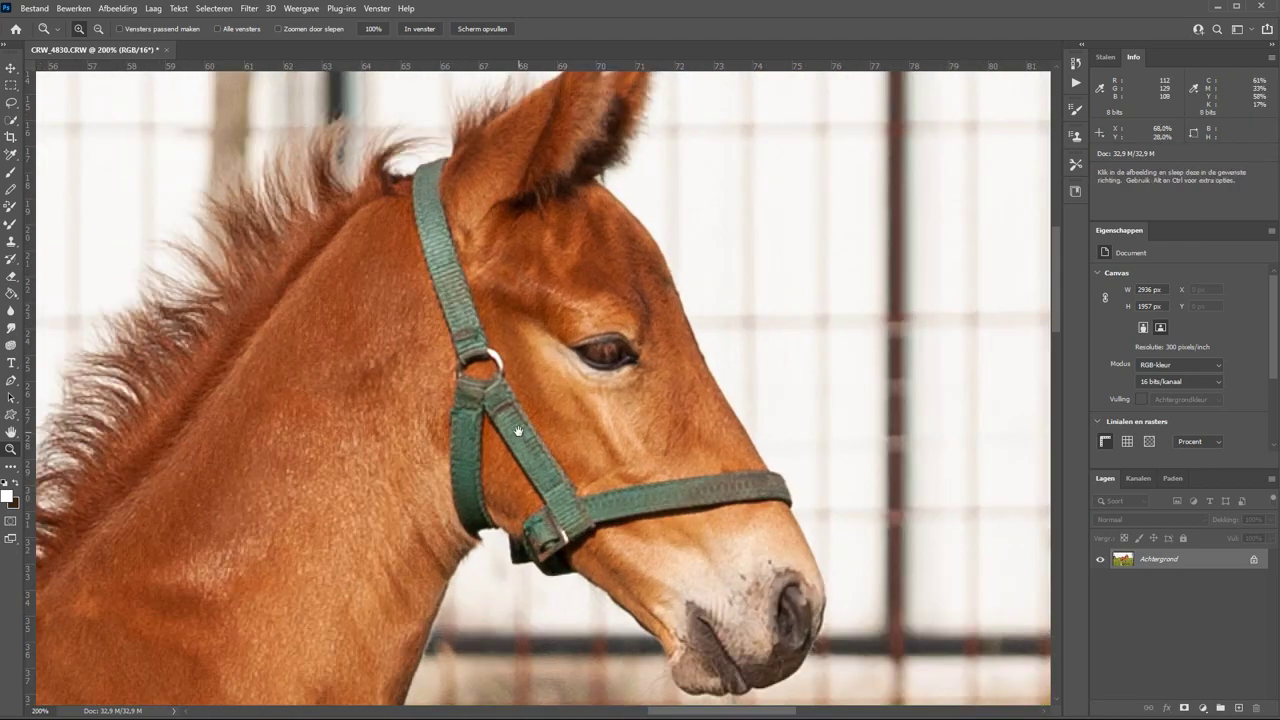
{"action": "left_click_drag", "start_coordinate": [518, 431], "coordinate": [614, 390]}
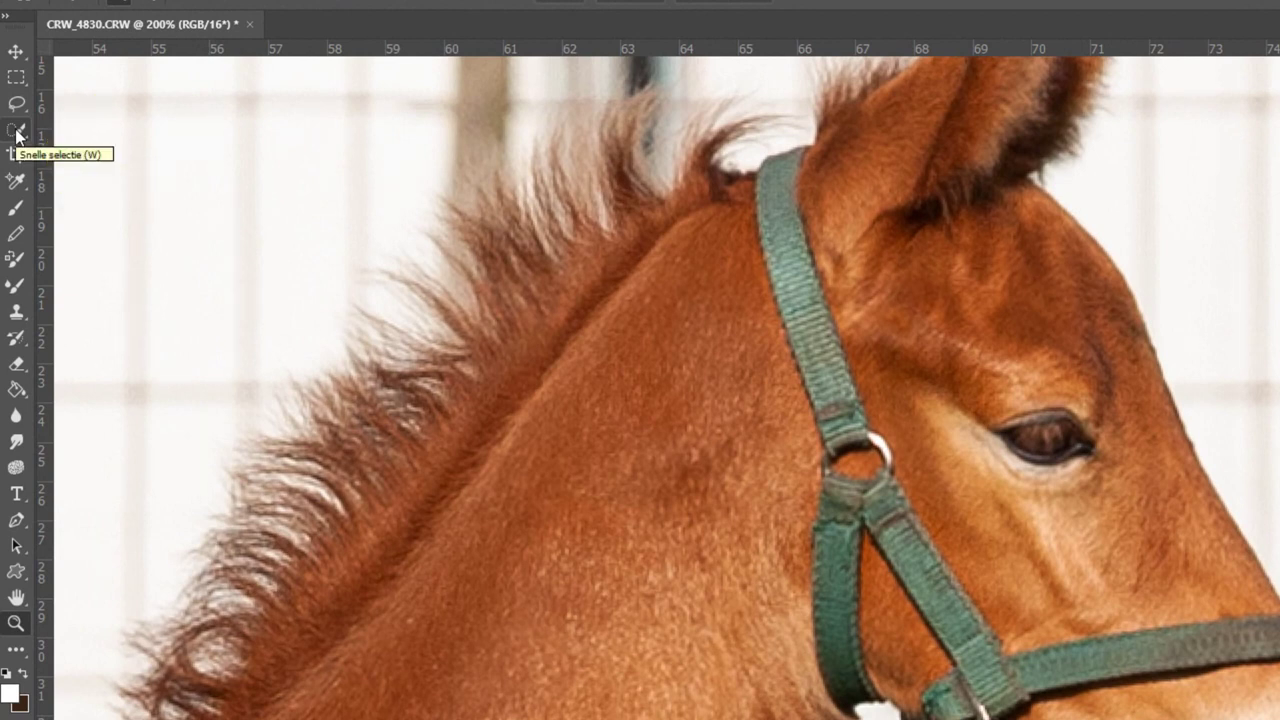
Step: Quick-select the green halter straps down to the ring, subtracting the skin patch between them
{"action": "right_click", "coordinate": [17, 136]}
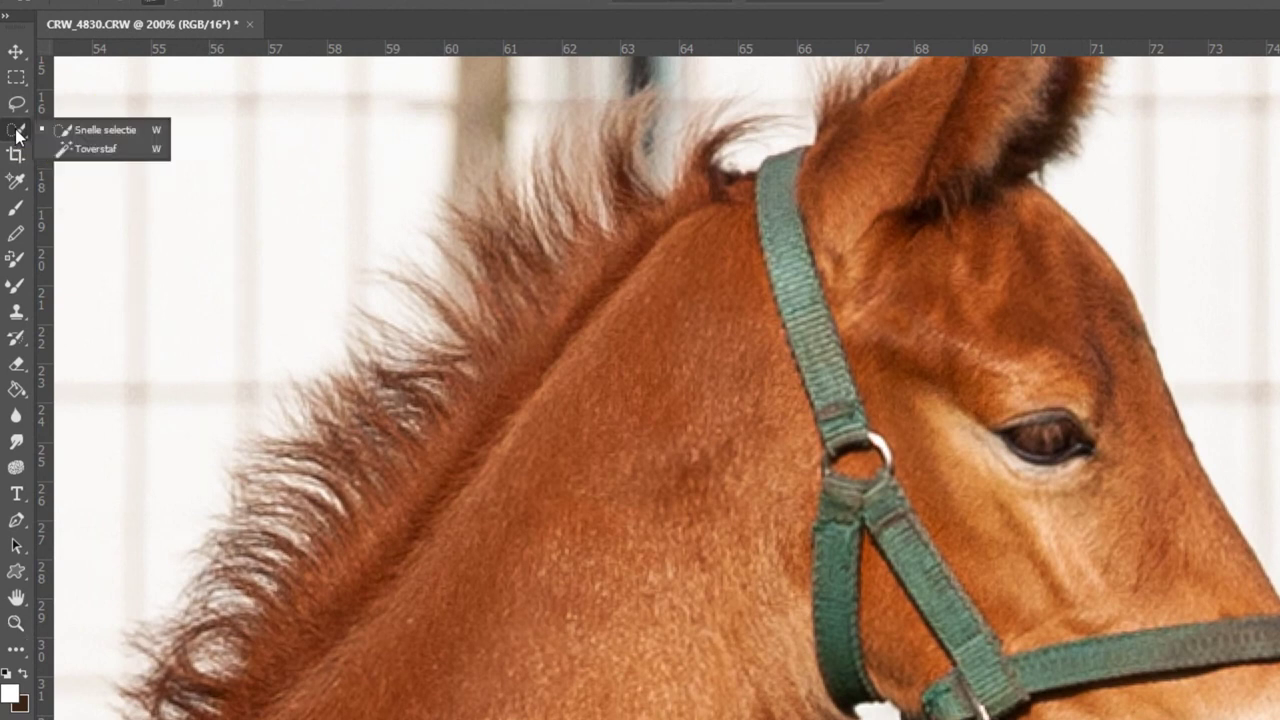
{"action": "left_click", "coordinate": [94, 136]}
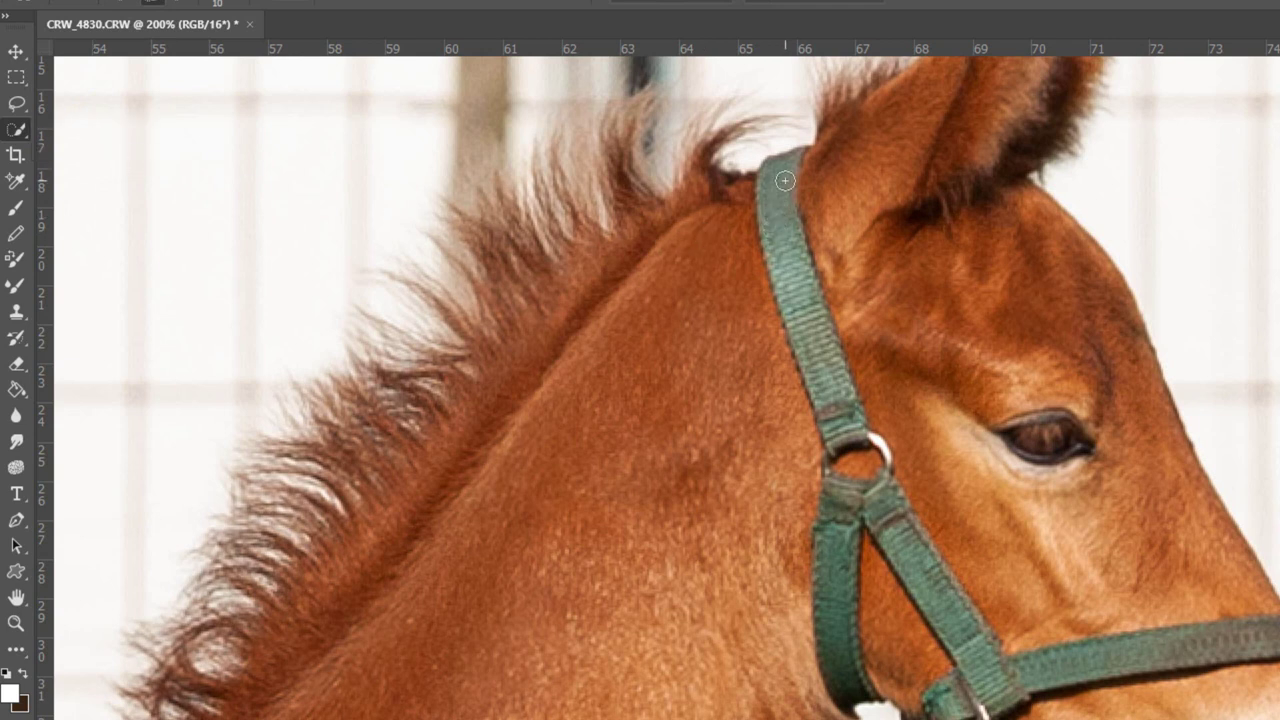
{"action": "left_click_drag", "start_coordinate": [778, 188], "coordinate": [781, 260]}
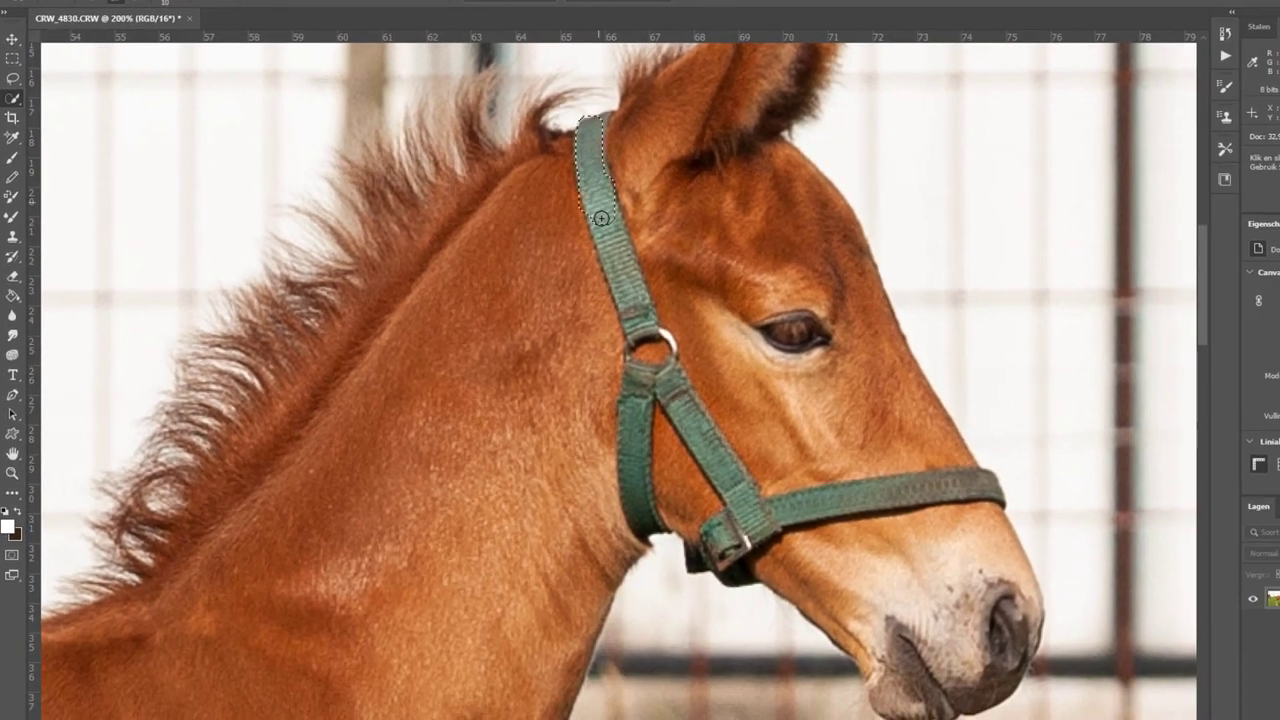
{"action": "mouse_move", "coordinate": [601, 218]}
{"action": "left_mouse_down"}
{"action": "mouse_move", "coordinate": [632, 333]}
{"action": "mouse_move", "coordinate": [681, 408]}
{"action": "mouse_move", "coordinate": [670, 498]}
{"action": "left_mouse_up"}
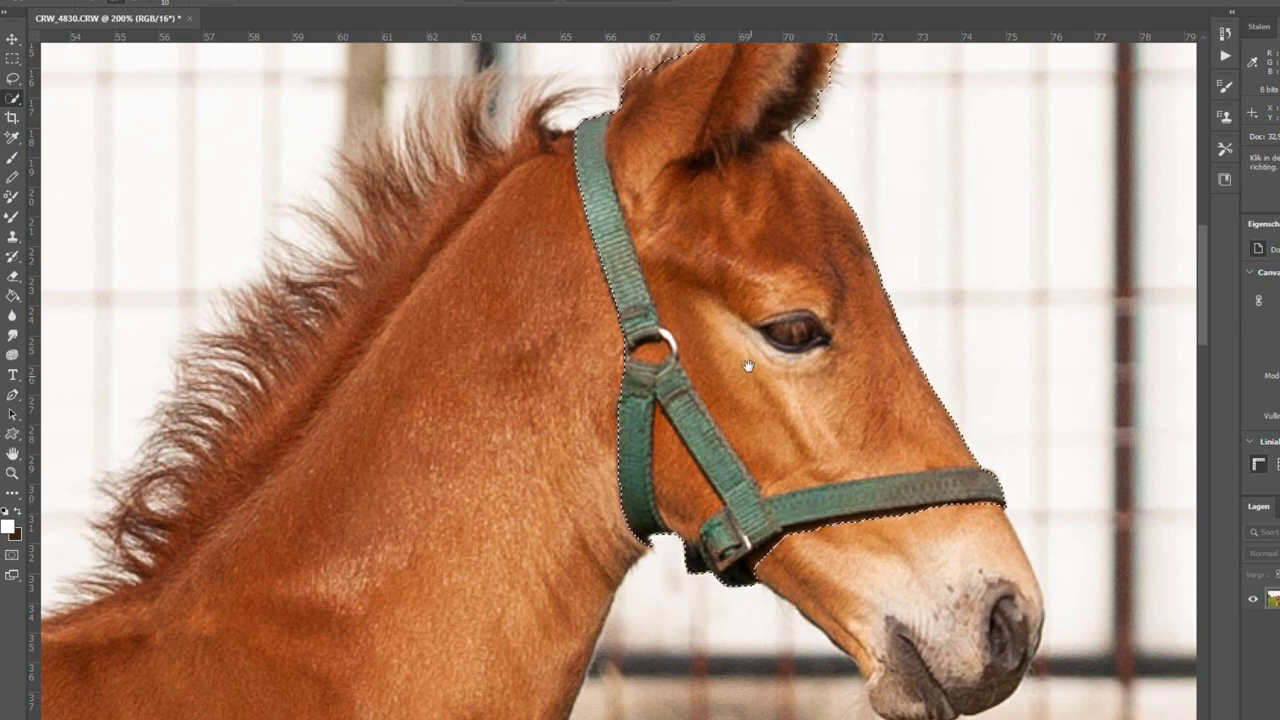
{"action": "left_click_drag", "start_coordinate": [745, 360], "coordinate": [635, 460]}
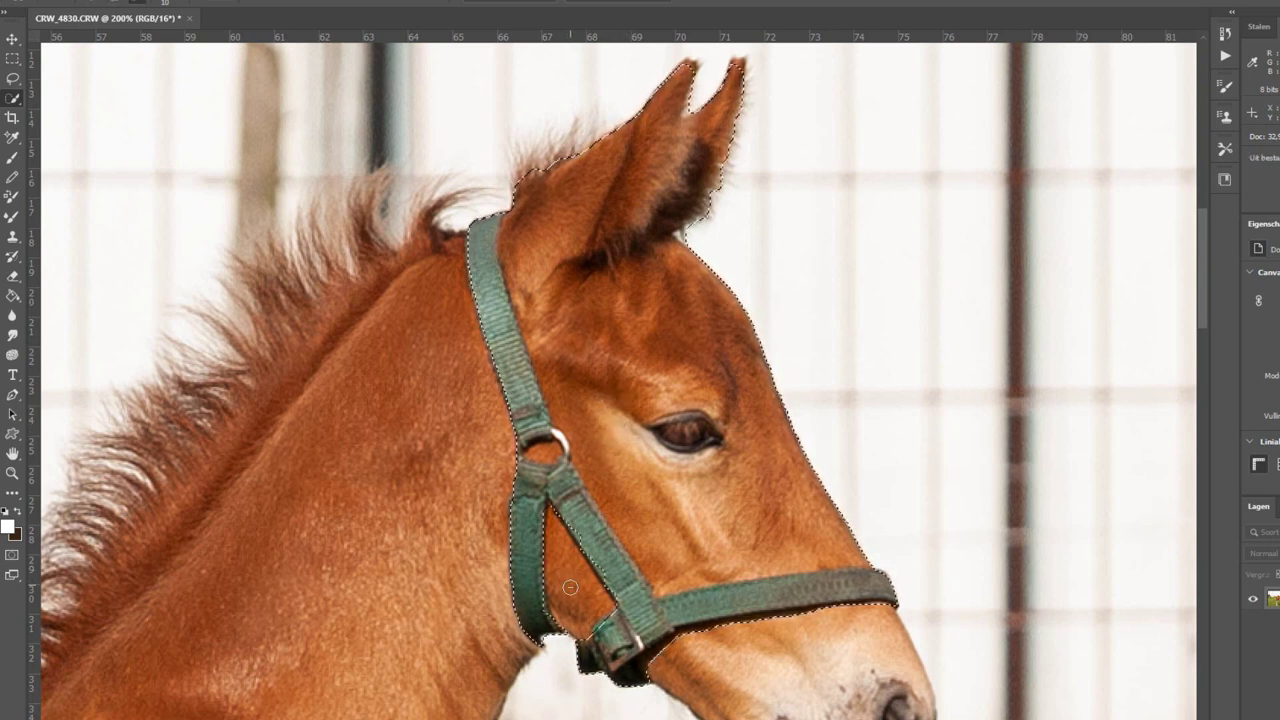
{"action": "left_click_drag", "start_coordinate": [566, 580], "coordinate": [605, 597]}
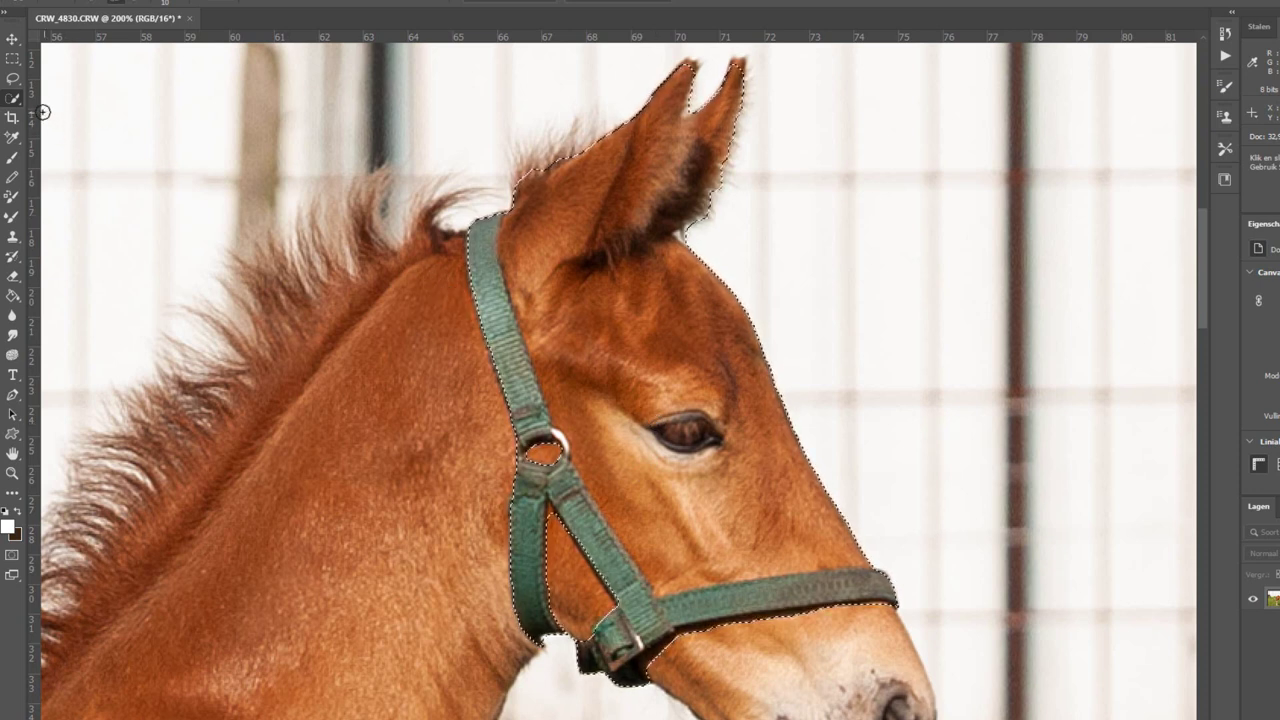
Step: Lasso-trace along the strap from the forelock to cut the excess head area from the selection
{"action": "left_click", "coordinate": [13, 79]}
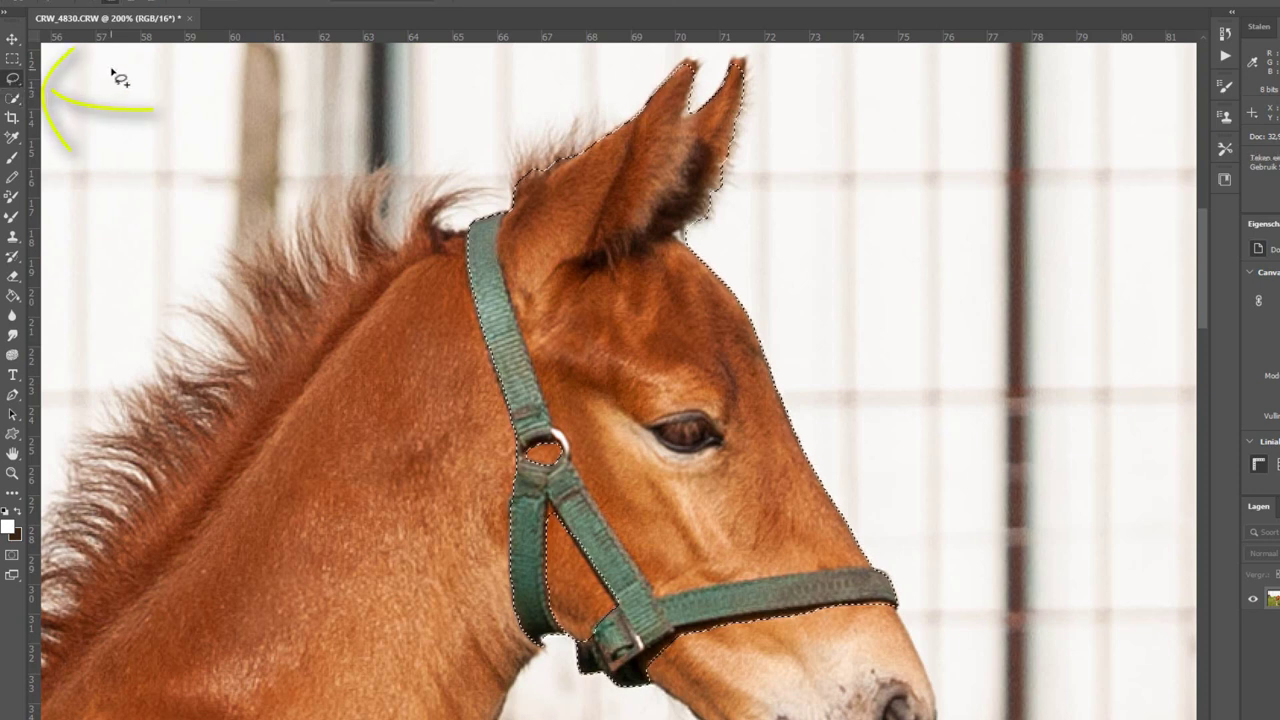
{"action": "left_click_drag", "start_coordinate": [494, 187], "coordinate": [509, 229]}
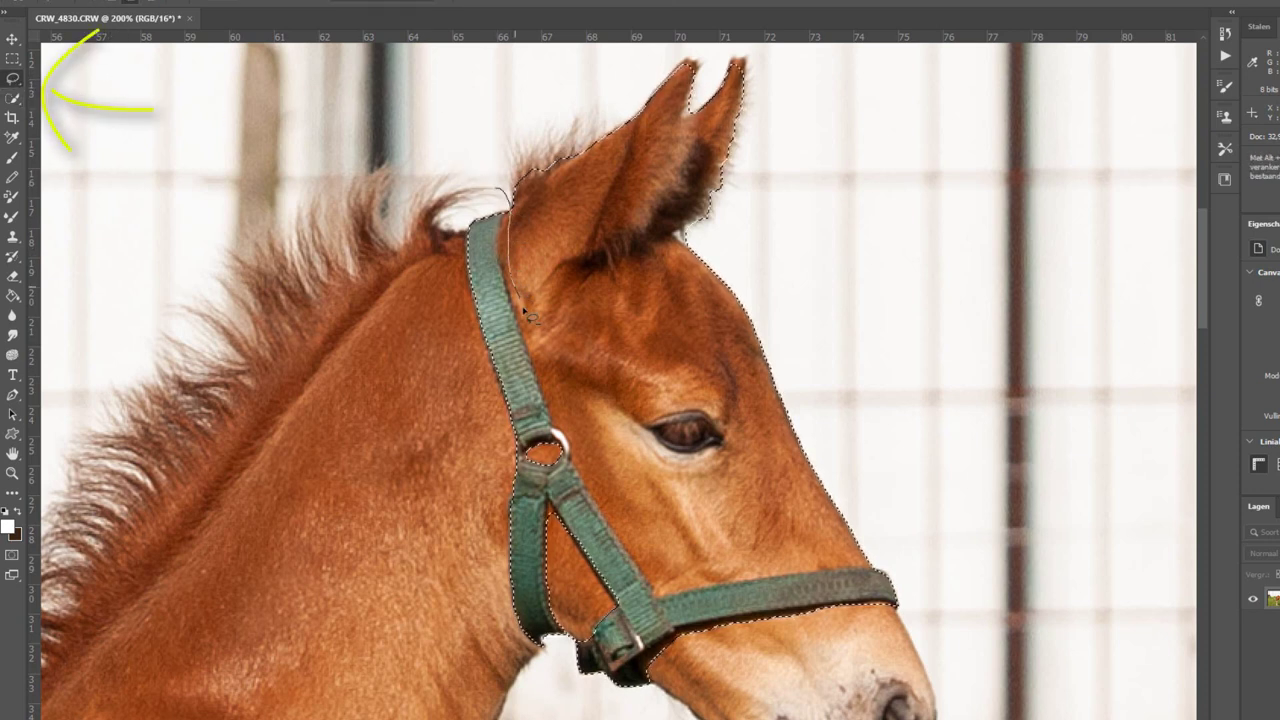
{"action": "mouse_move", "coordinate": [527, 313]}
{"action": "left_mouse_down"}
{"action": "mouse_move", "coordinate": [641, 555]}
{"action": "mouse_move", "coordinate": [790, 572]}
{"action": "mouse_move", "coordinate": [908, 537]}
{"action": "mouse_move", "coordinate": [760, 57]}
{"action": "mouse_move", "coordinate": [570, 95]}
{"action": "mouse_move", "coordinate": [500, 151]}
{"action": "left_mouse_up"}
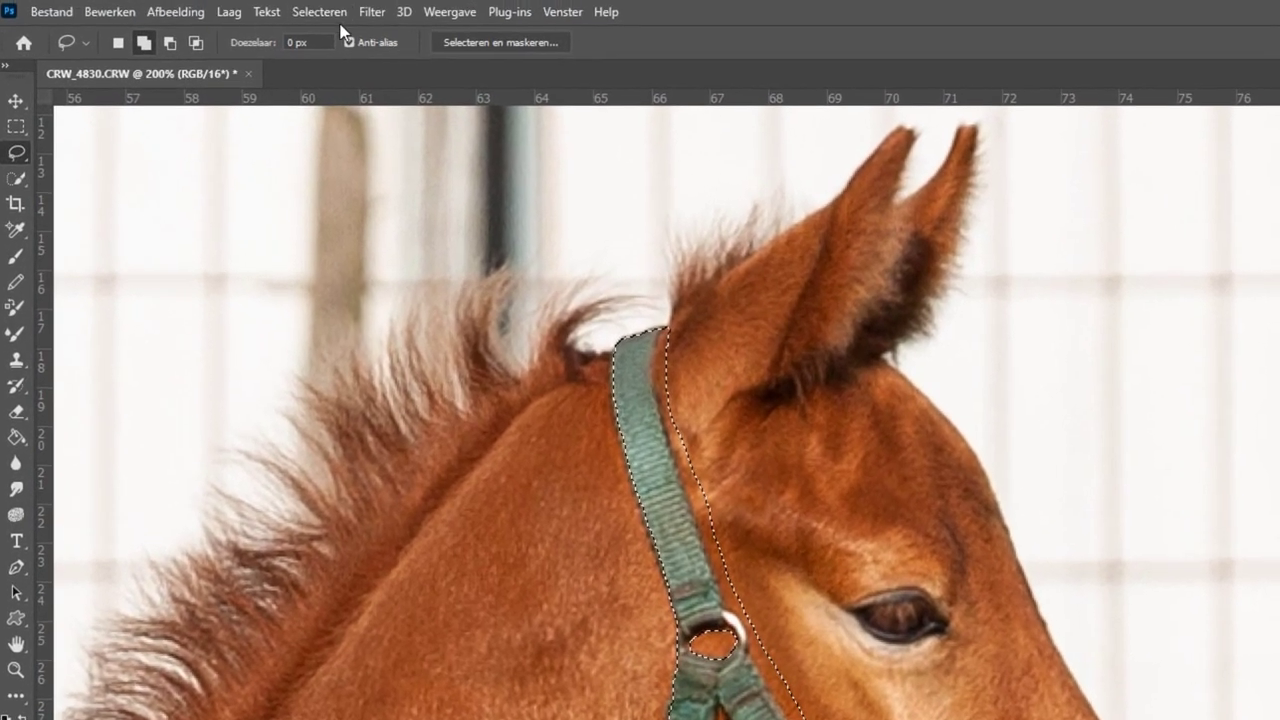
Step: Expand the halter selection by 4 pixels
{"action": "left_click", "coordinate": [326, 12]}
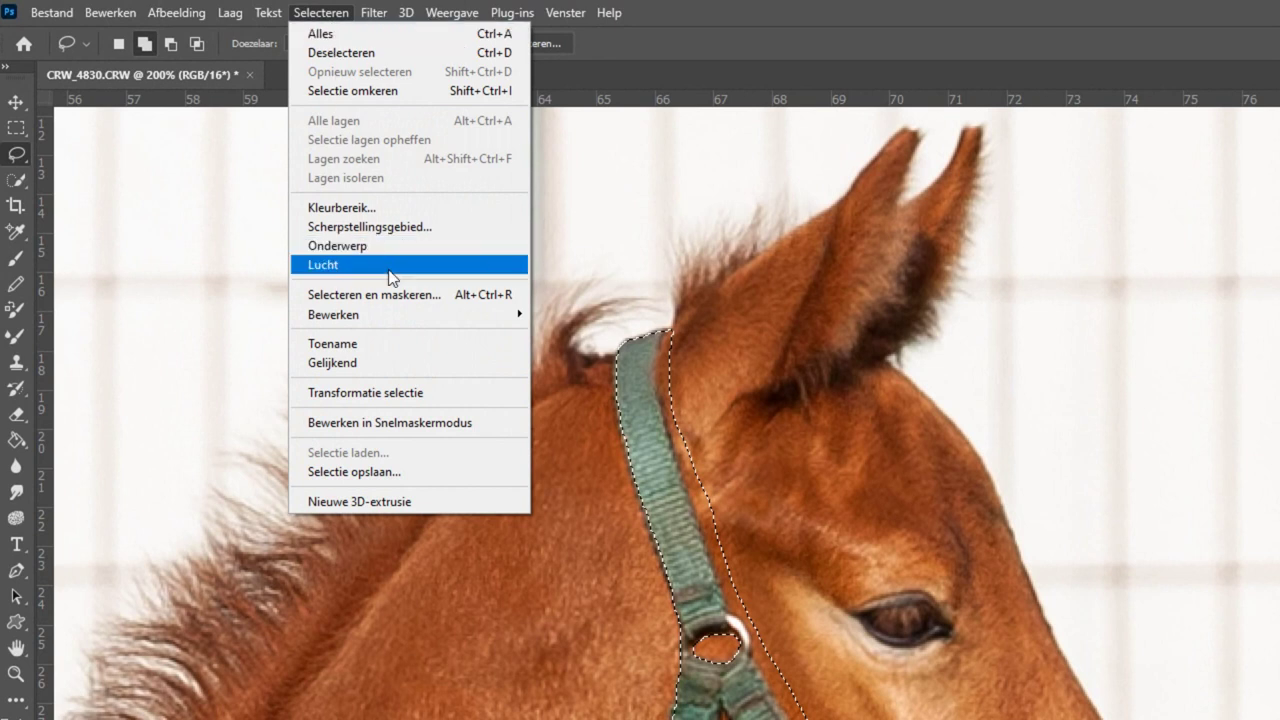
{"action": "mouse_move", "coordinate": [408, 314]}
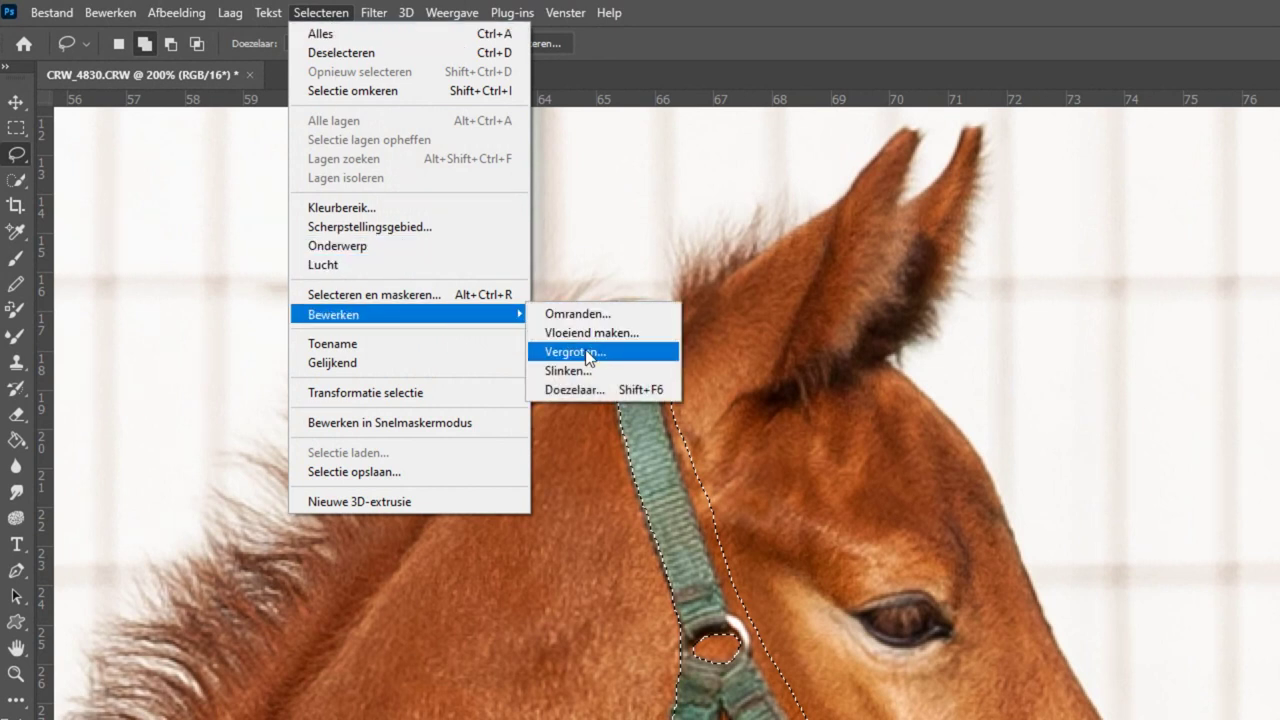
{"action": "left_click", "coordinate": [588, 353]}
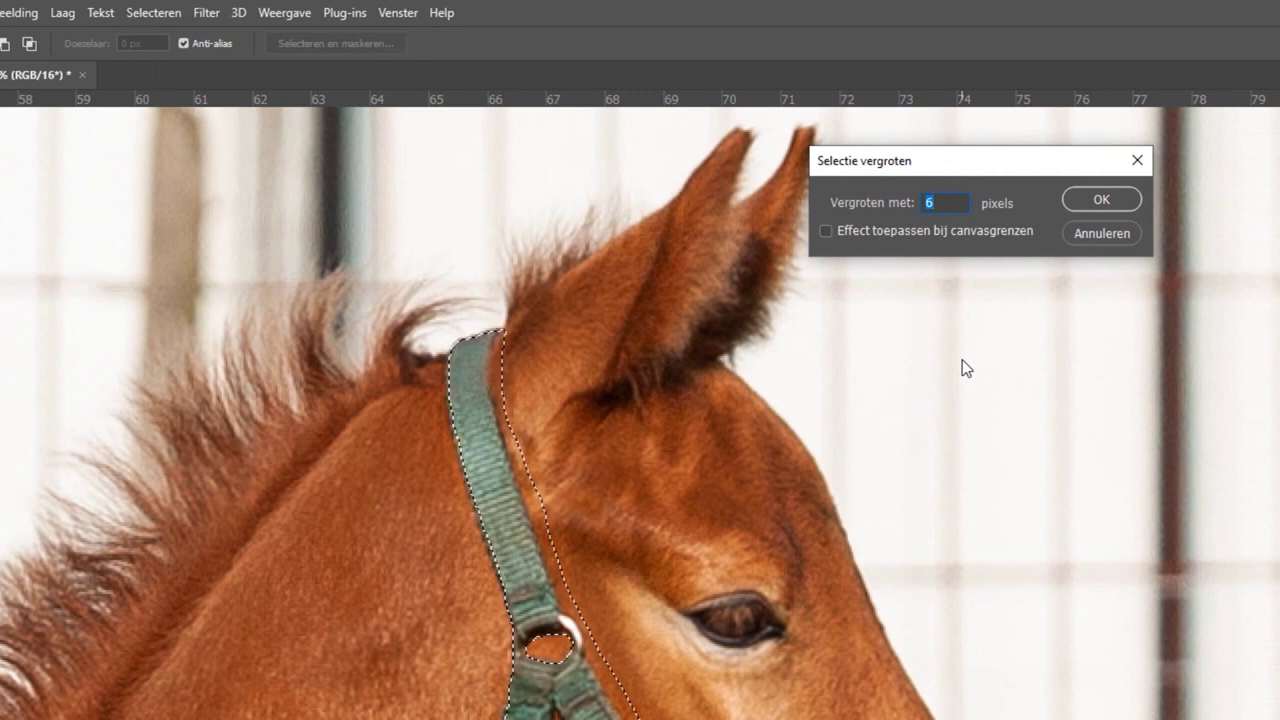
{"action": "type", "text": "4"}
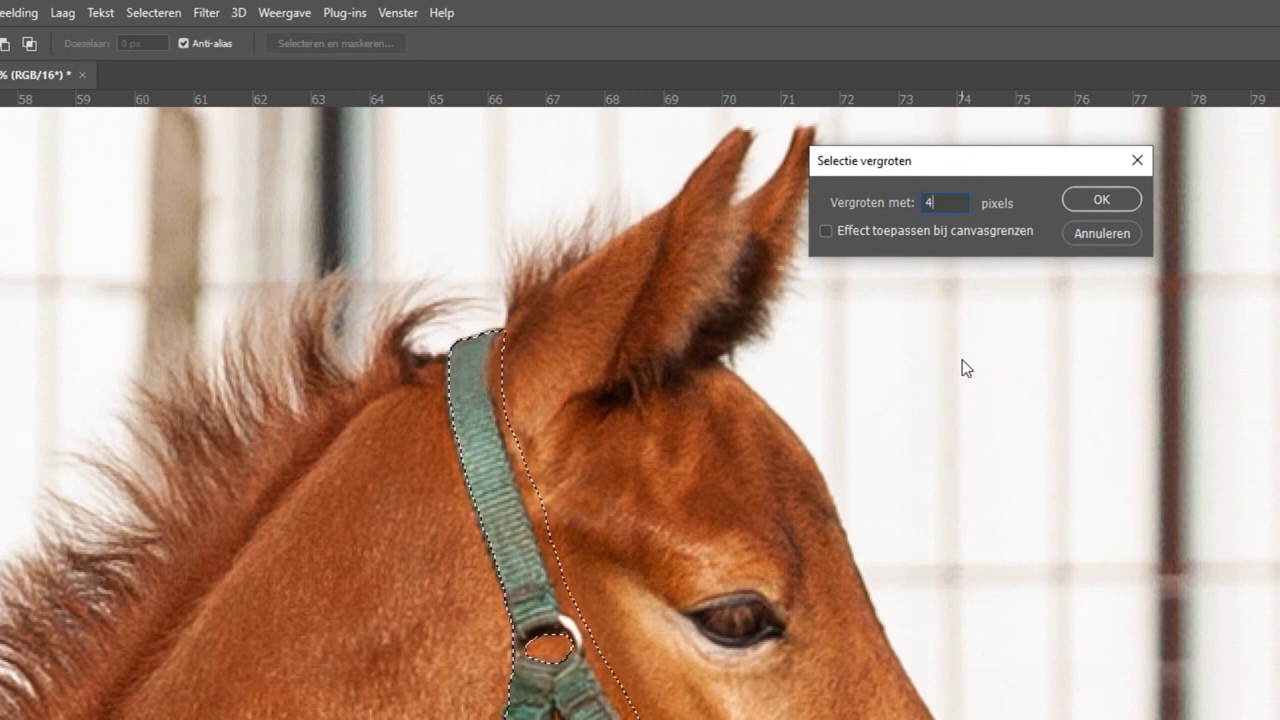
{"action": "key", "text": "Return"}
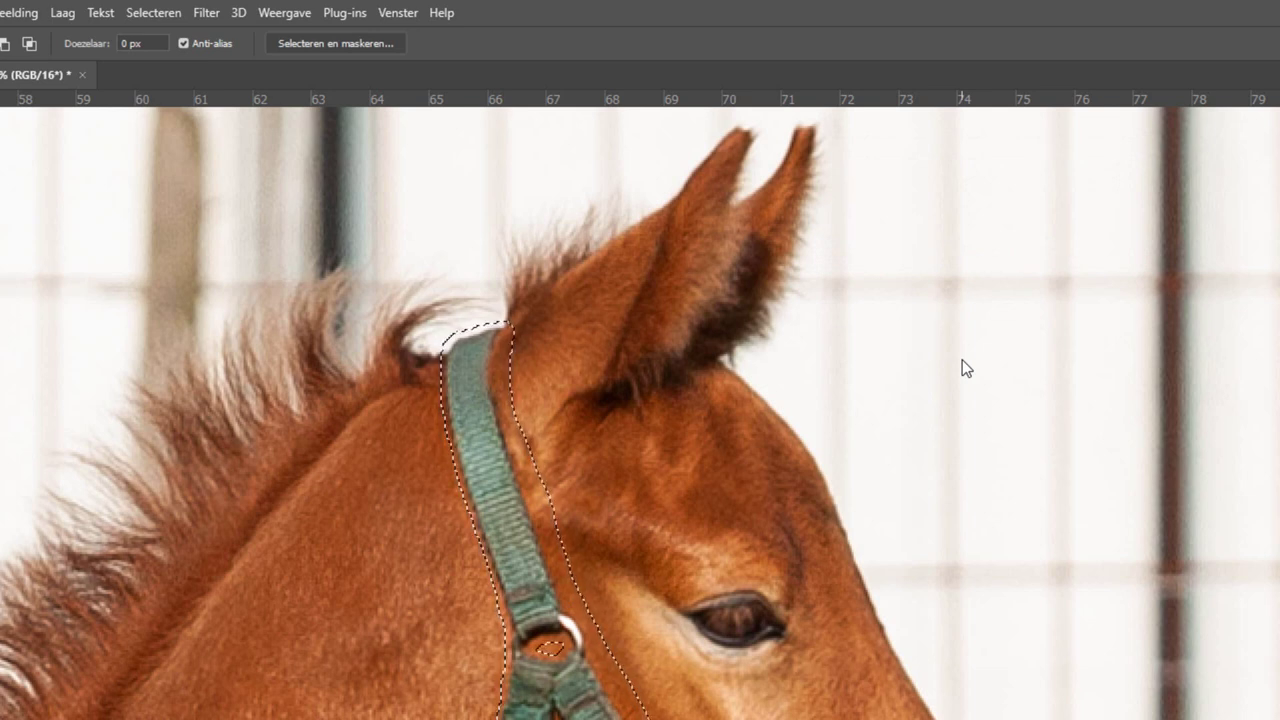
Step: Expand the selection by 2 more pixels, then open Contract and cancel it
{"action": "left_click", "coordinate": [162, 13]}
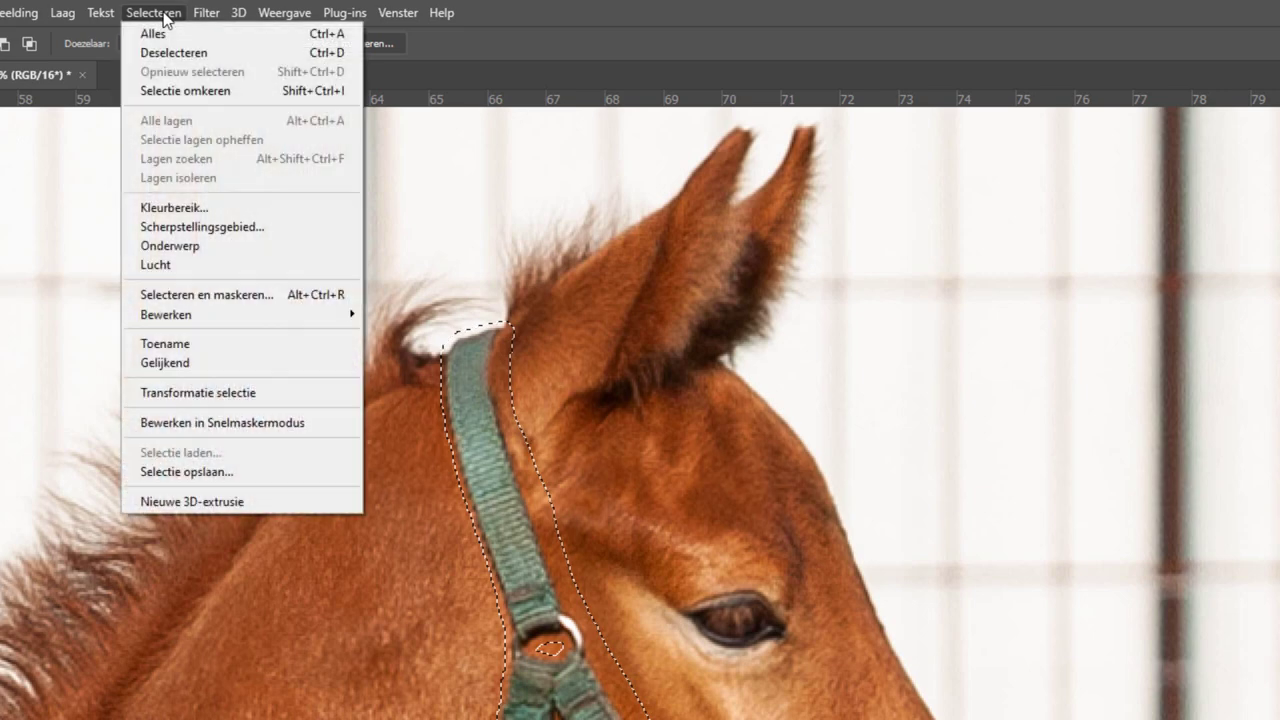
{"action": "mouse_move", "coordinate": [166, 314]}
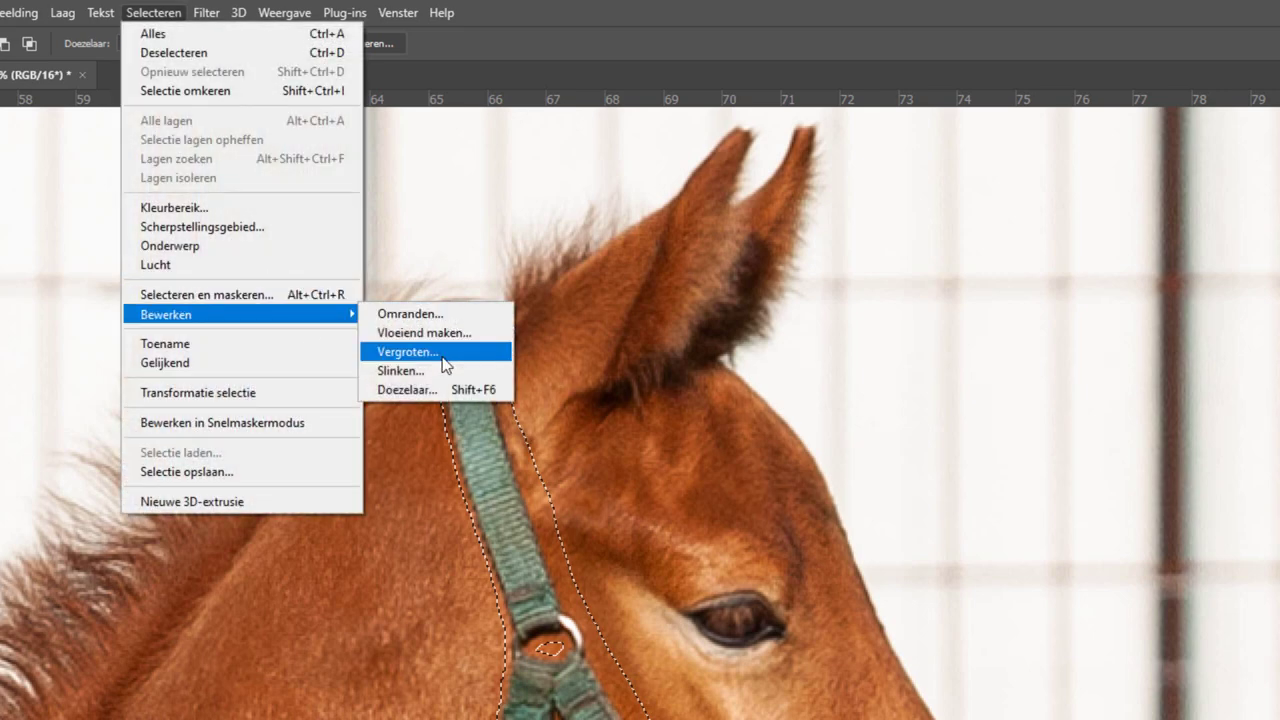
{"action": "left_click", "coordinate": [442, 352]}
{"action": "type", "text": "2"}
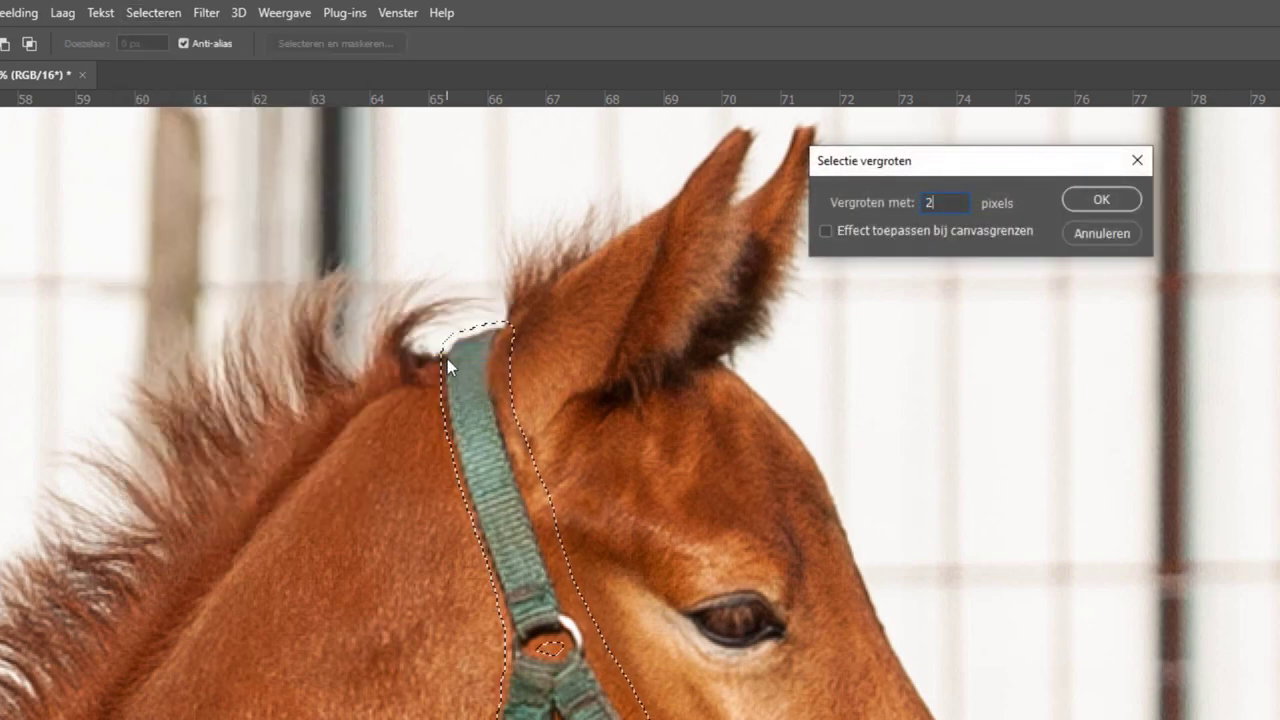
{"action": "key", "text": "Return"}
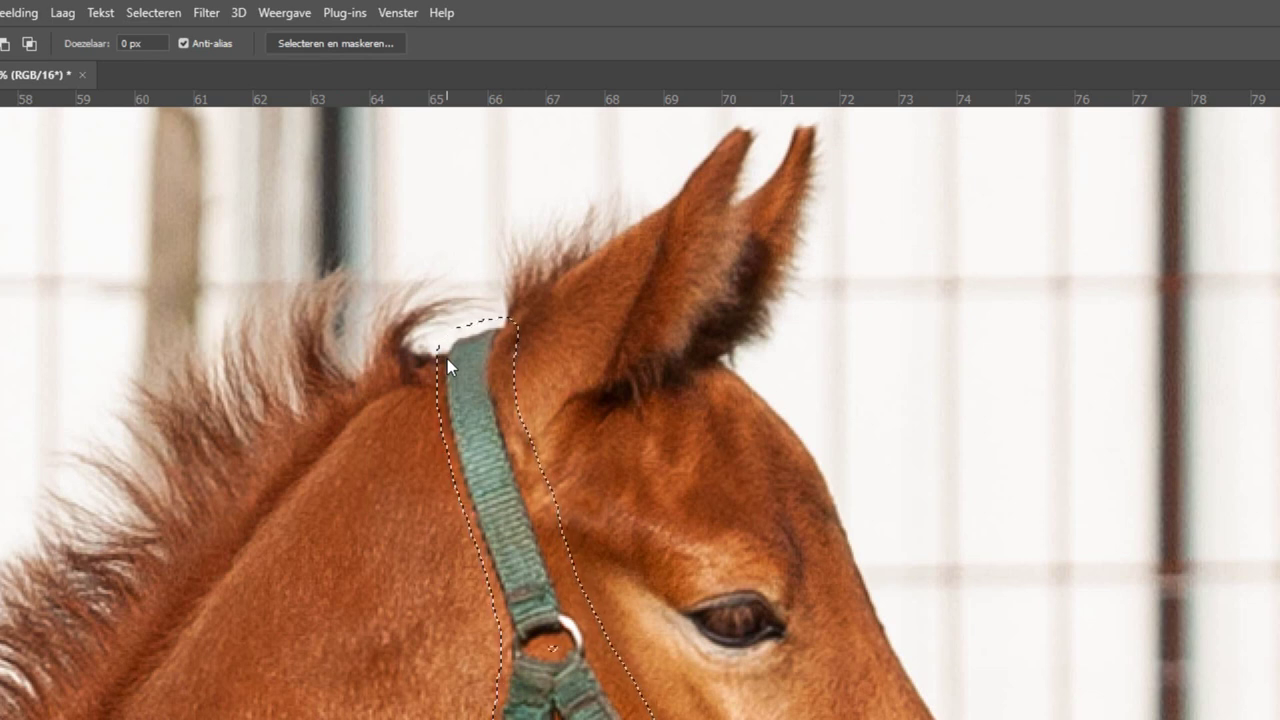
{"action": "left_click", "coordinate": [172, 15]}
{"action": "mouse_move", "coordinate": [240, 315]}
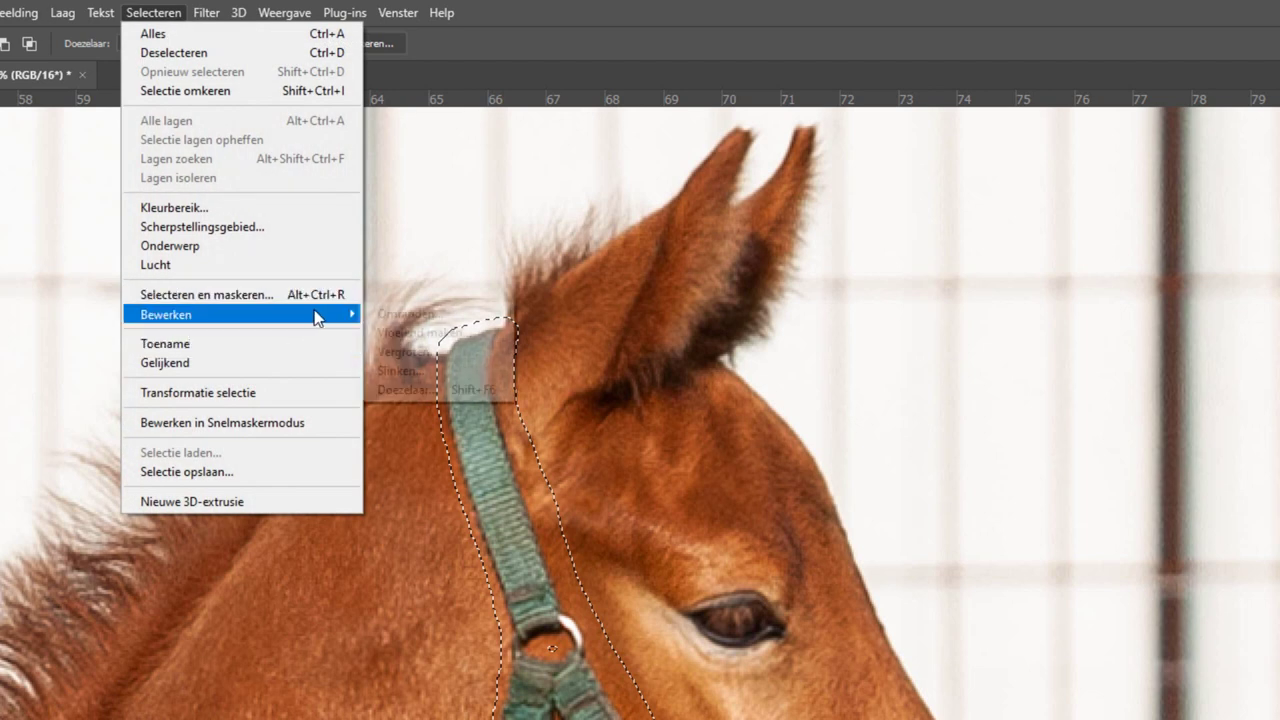
{"action": "left_click", "coordinate": [423, 374]}
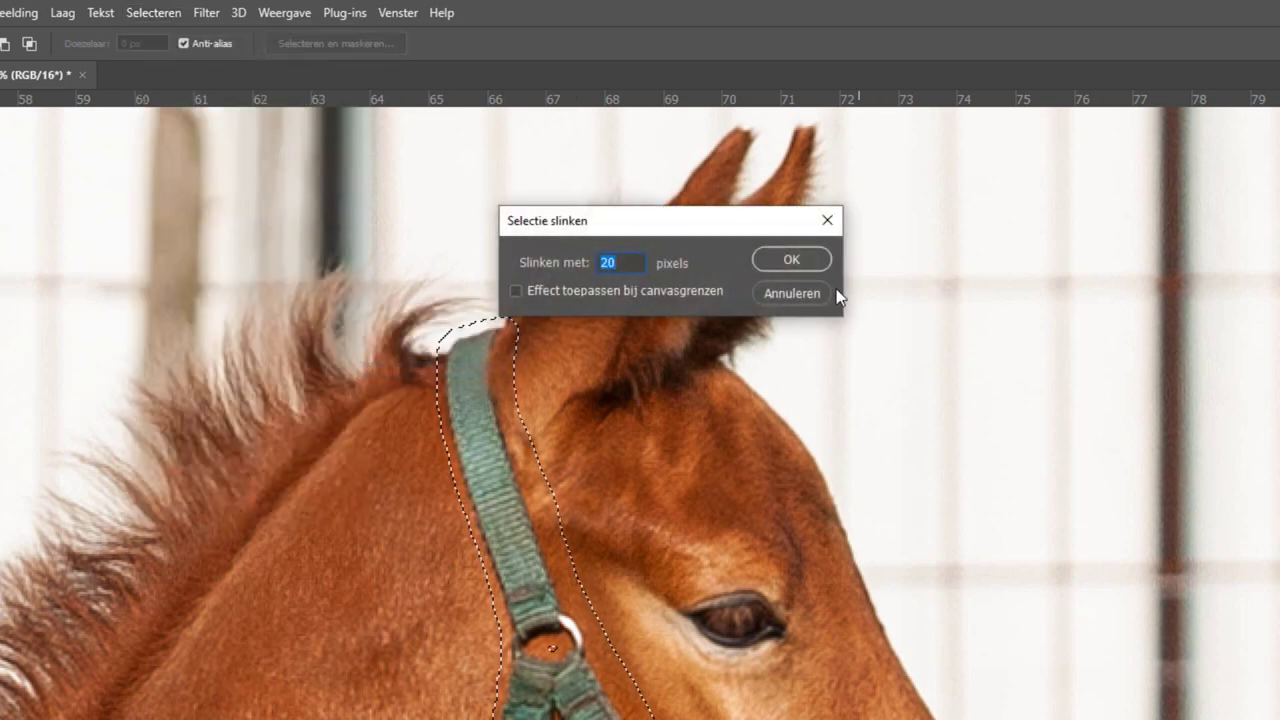
{"action": "left_click", "coordinate": [795, 305]}
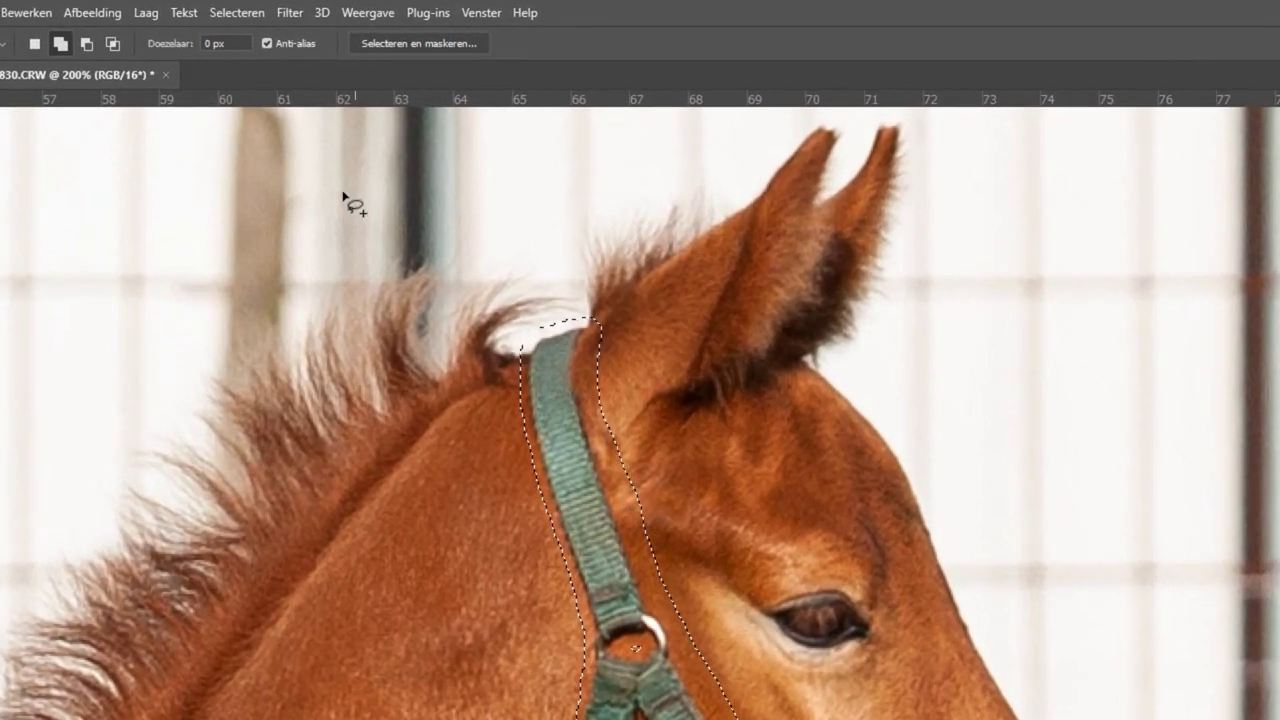
Step: Copy the halter area to new layer Laag 1, check it, and reload its outline as a selection
{"action": "left_click", "coordinate": [146, 12]}
{"action": "mouse_move", "coordinate": [240, 34]}
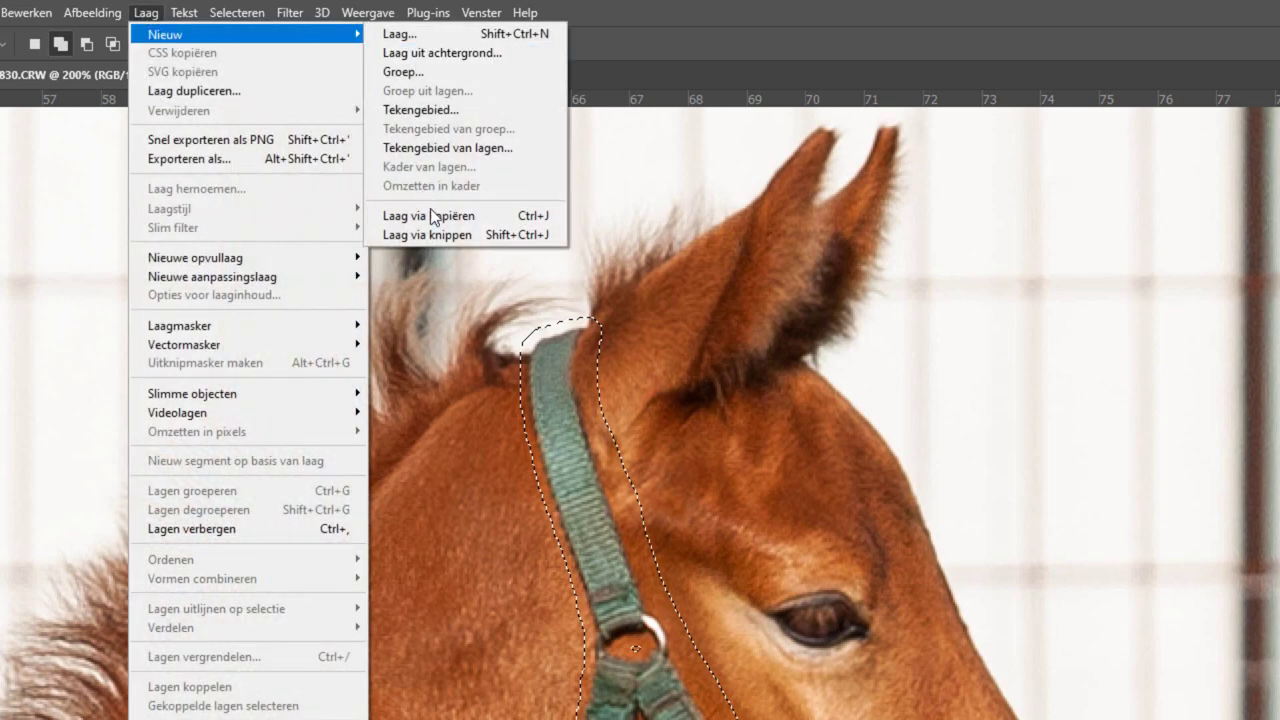
{"action": "left_click", "coordinate": [432, 220]}
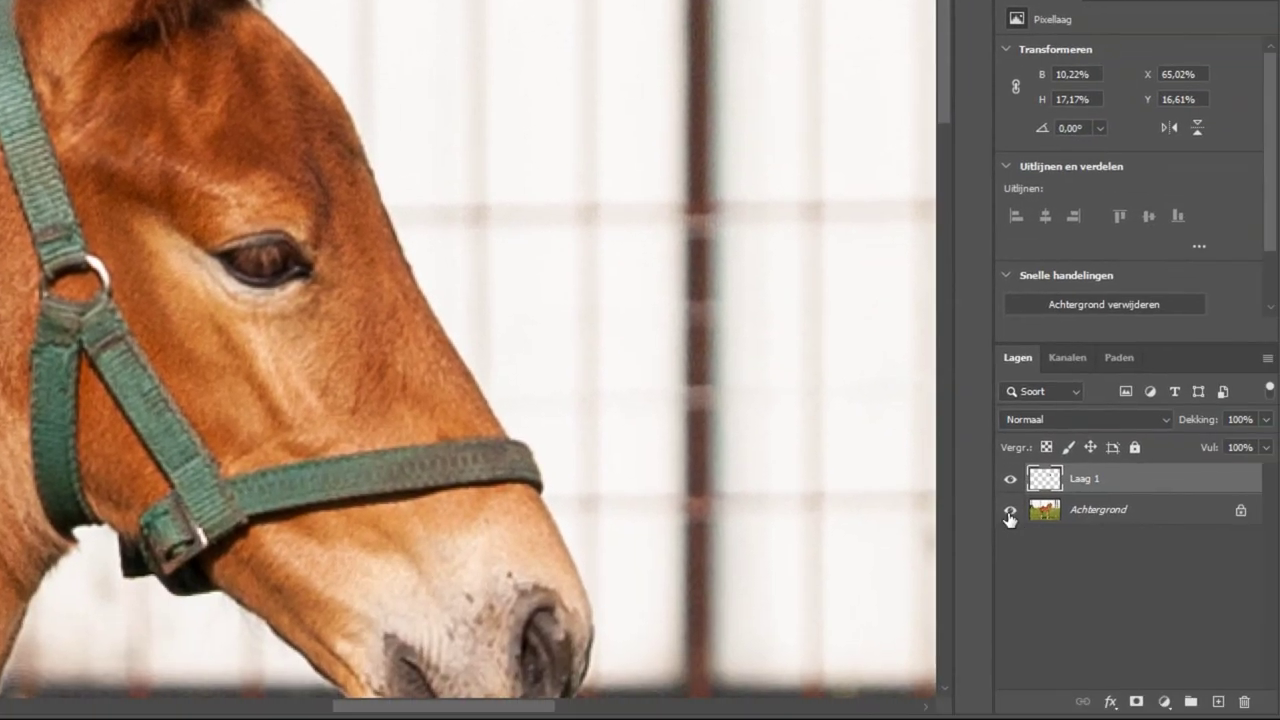
{"action": "left_click", "coordinate": [1010, 512]}
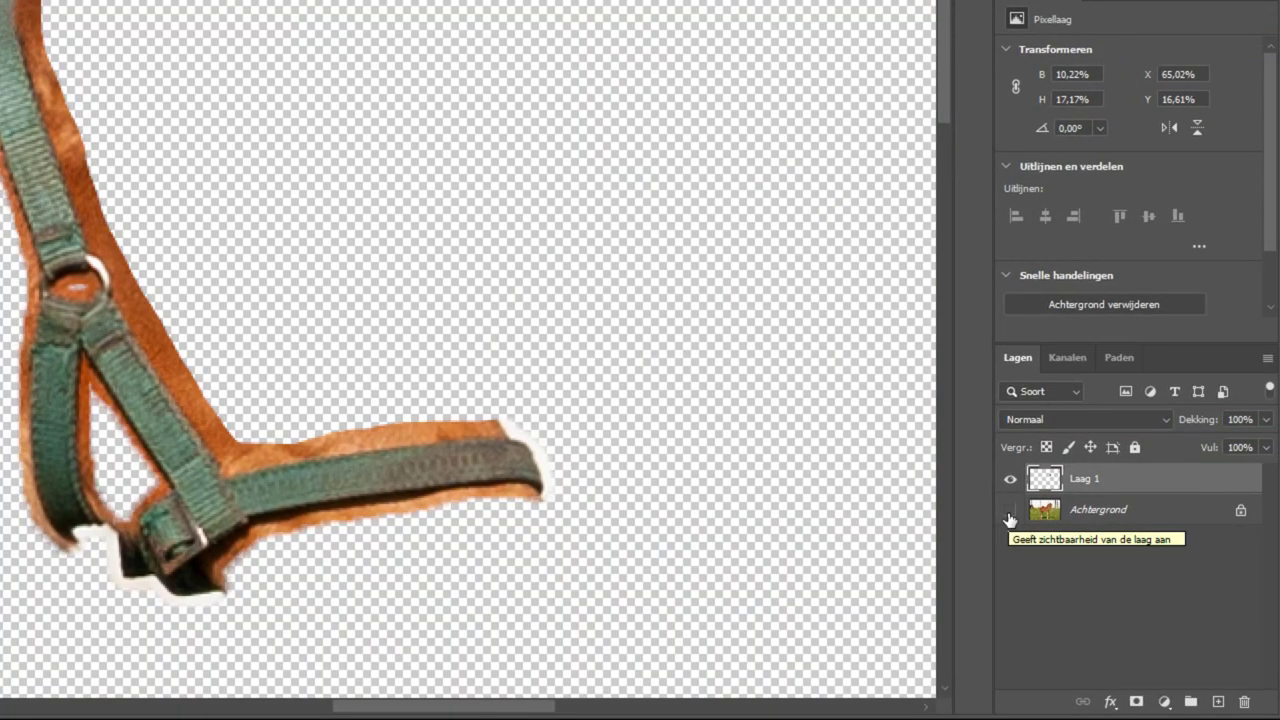
{"action": "left_click", "coordinate": [1010, 516]}
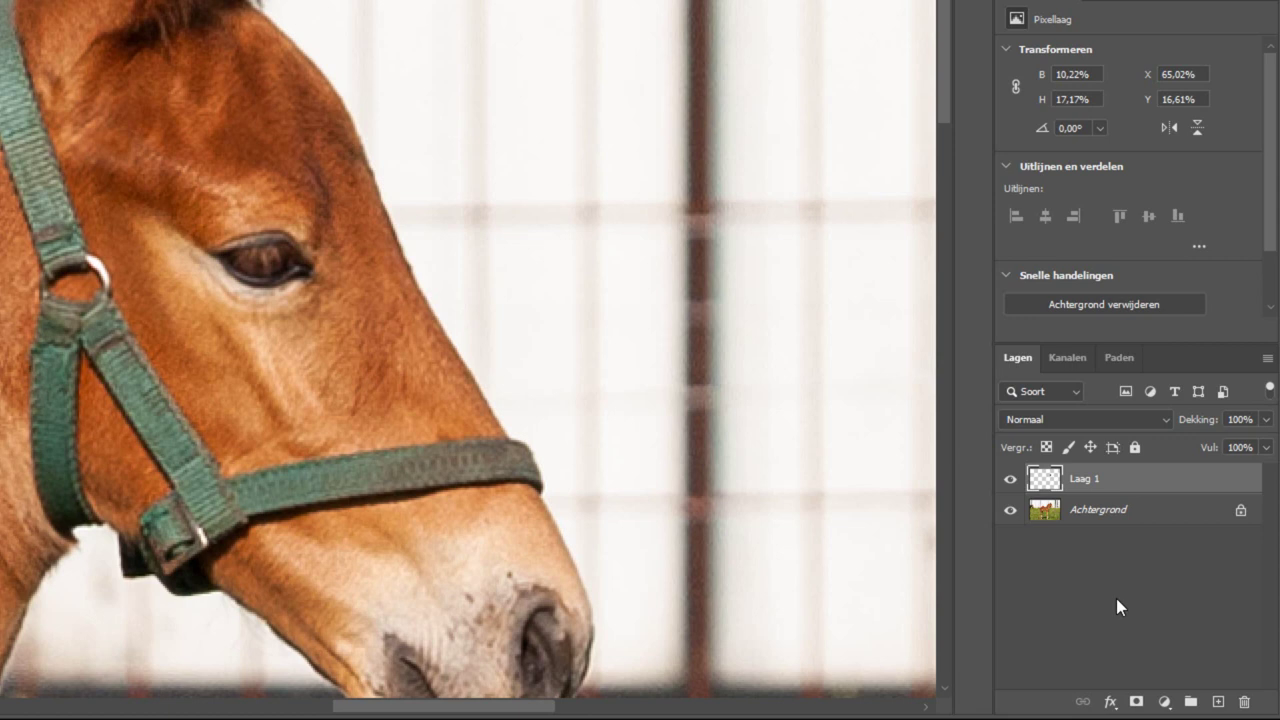
{"action": "left_click_drag", "start_coordinate": [1040, 515], "coordinate": [1045, 483]}
{"action": "left_click", "coordinate": [1045, 483], "text": "ctrl"}
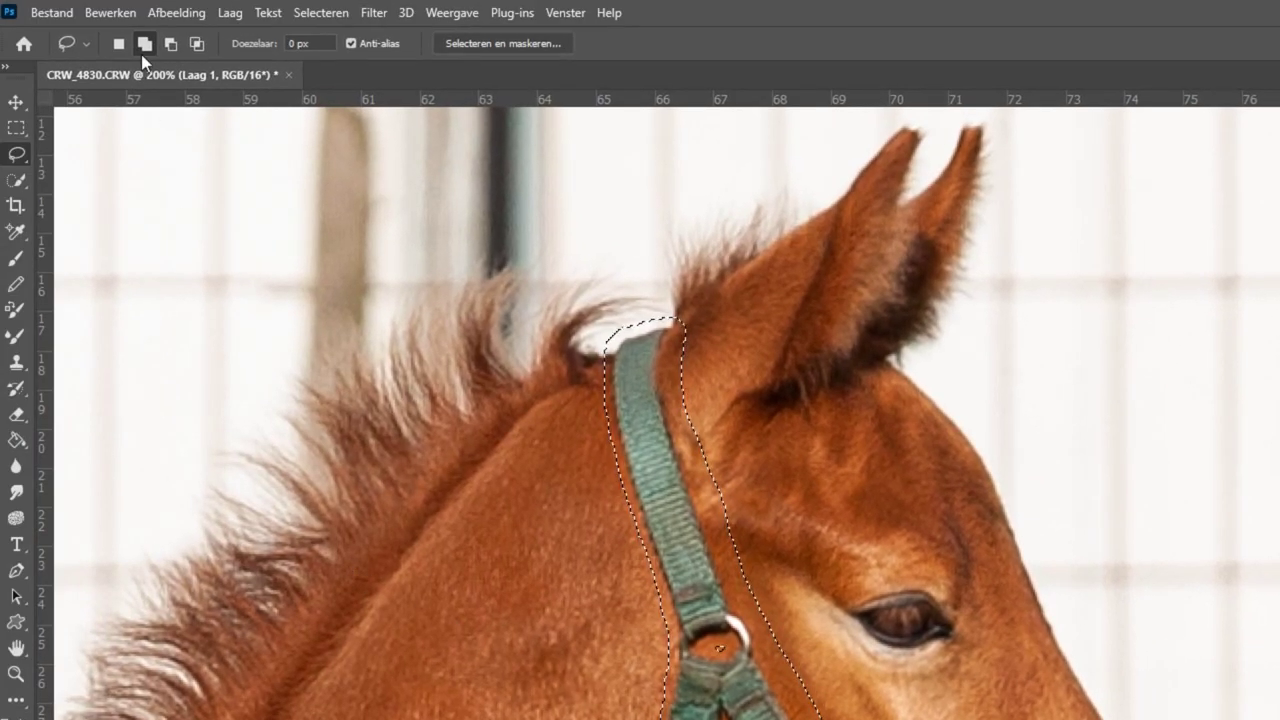
Step: Start Content-Aware Fill on the selection and pan the preview to the foal's head
{"action": "left_click", "coordinate": [112, 12]}
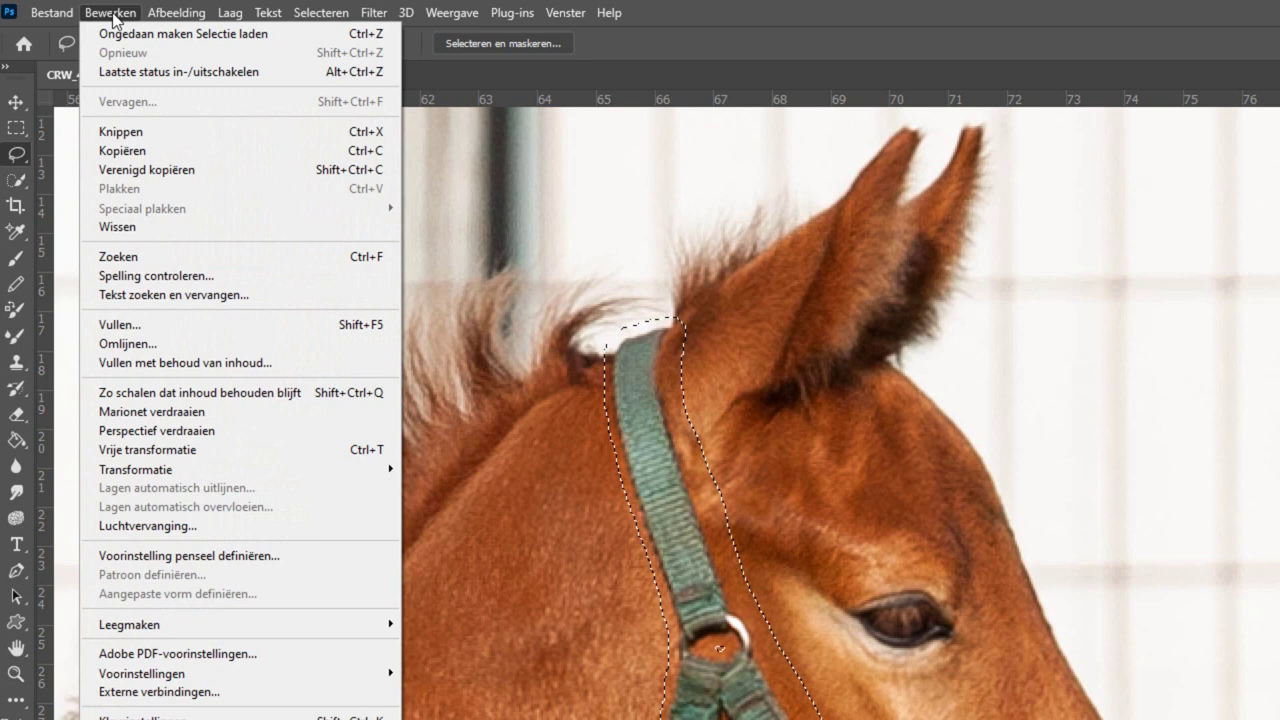
{"action": "left_click", "coordinate": [213, 363]}
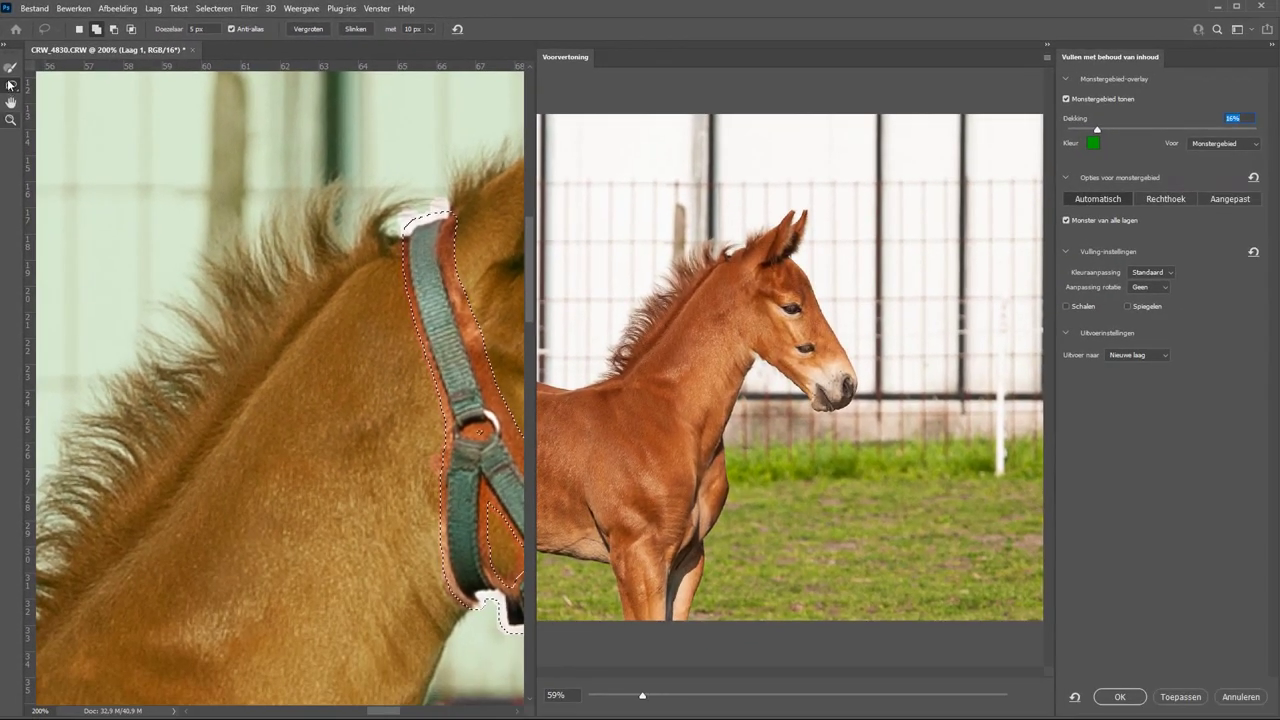
{"action": "left_click", "coordinate": [11, 102]}
{"action": "mouse_move", "coordinate": [346, 370]}
{"action": "left_mouse_down"}
{"action": "mouse_move", "coordinate": [266, 331]}
{"action": "mouse_move", "coordinate": [49, 316]}
{"action": "left_mouse_up"}
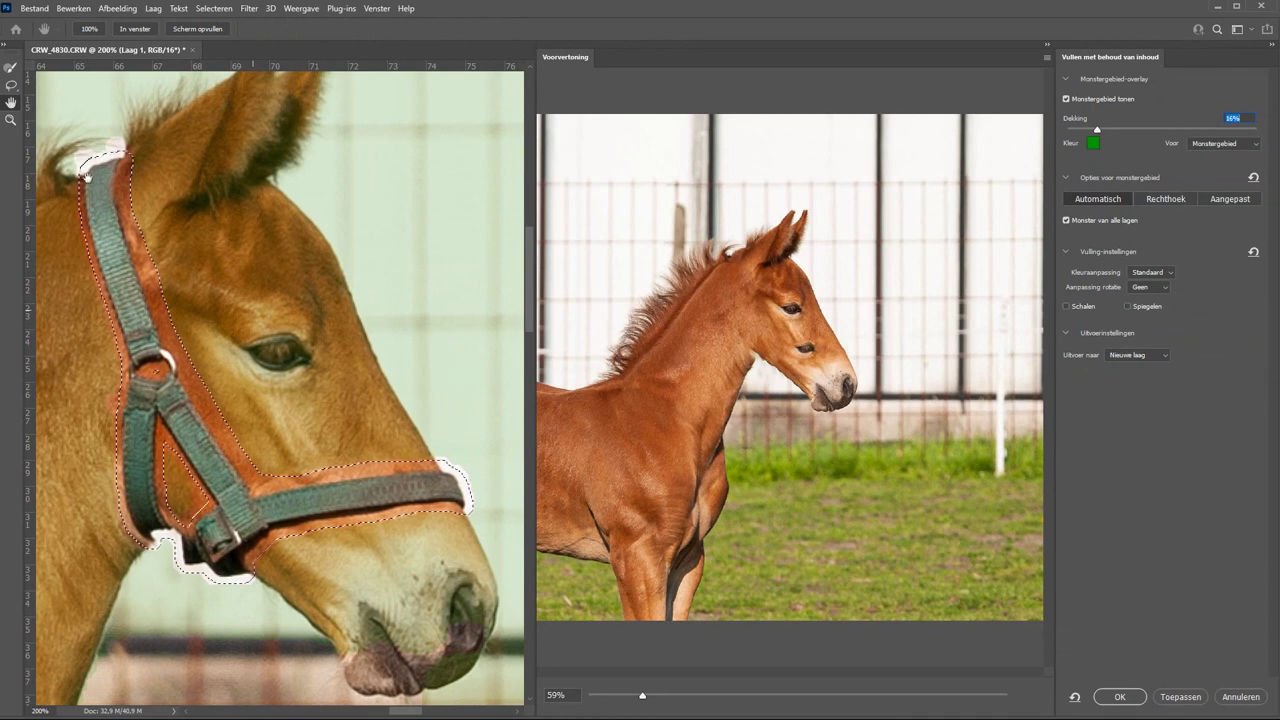
Step: Zoom the fill preview and raise the sampling overlay Dekking from 16% to about 57%
{"action": "left_click", "coordinate": [11, 119]}
{"action": "left_click", "coordinate": [778, 297]}
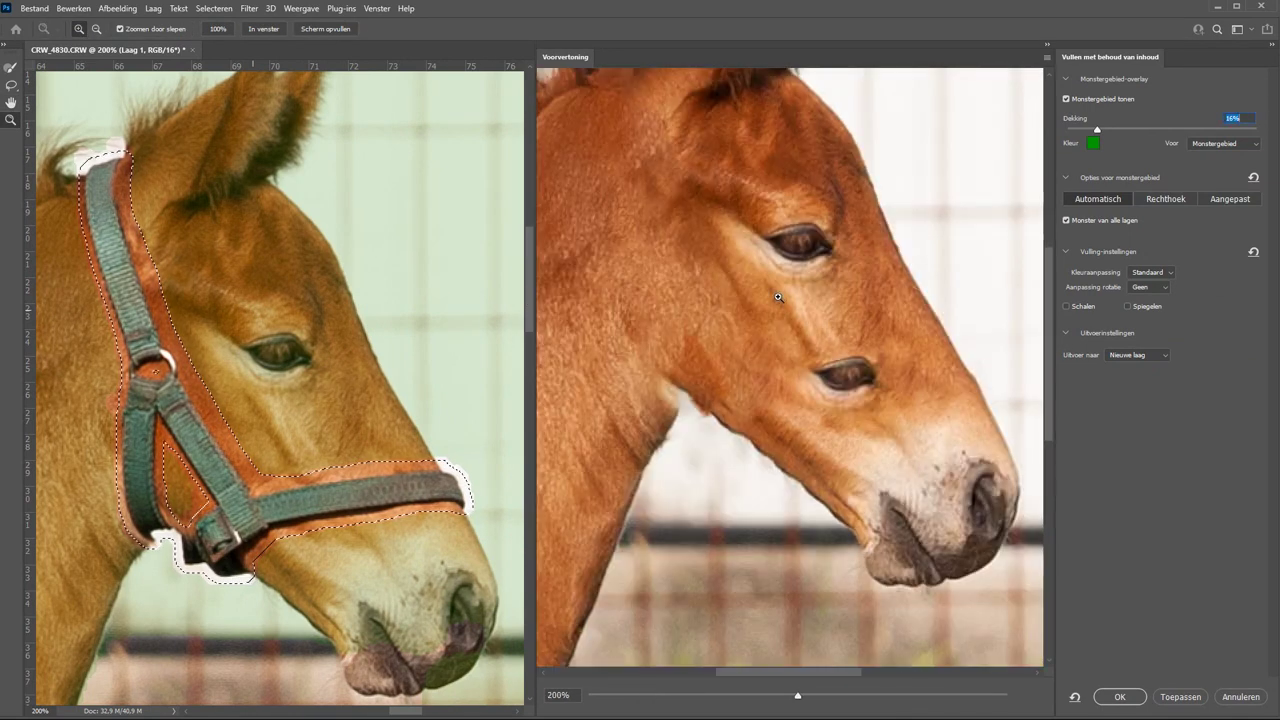
{"action": "mouse_move", "coordinate": [763, 334]}
{"action": "left_mouse_down"}
{"action": "mouse_move", "coordinate": [823, 391]}
{"action": "mouse_move", "coordinate": [821, 374]}
{"action": "left_mouse_up"}
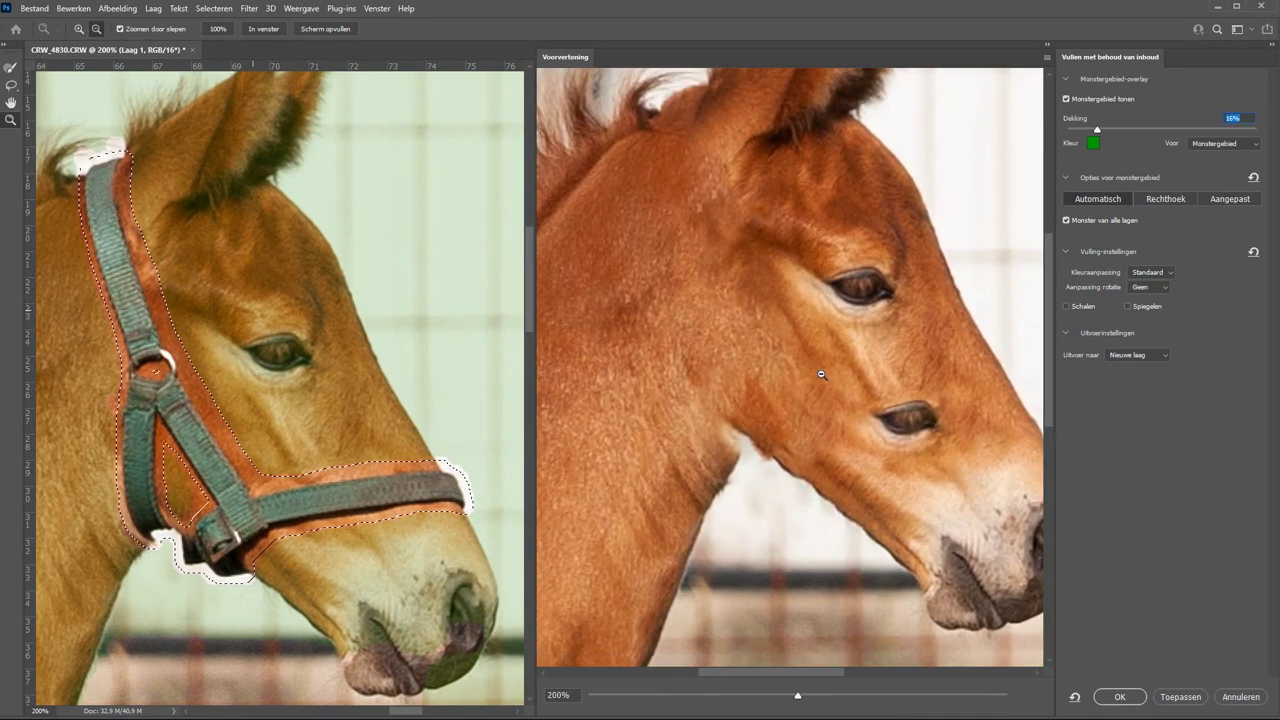
{"action": "left_click", "coordinate": [821, 374], "text": "alt"}
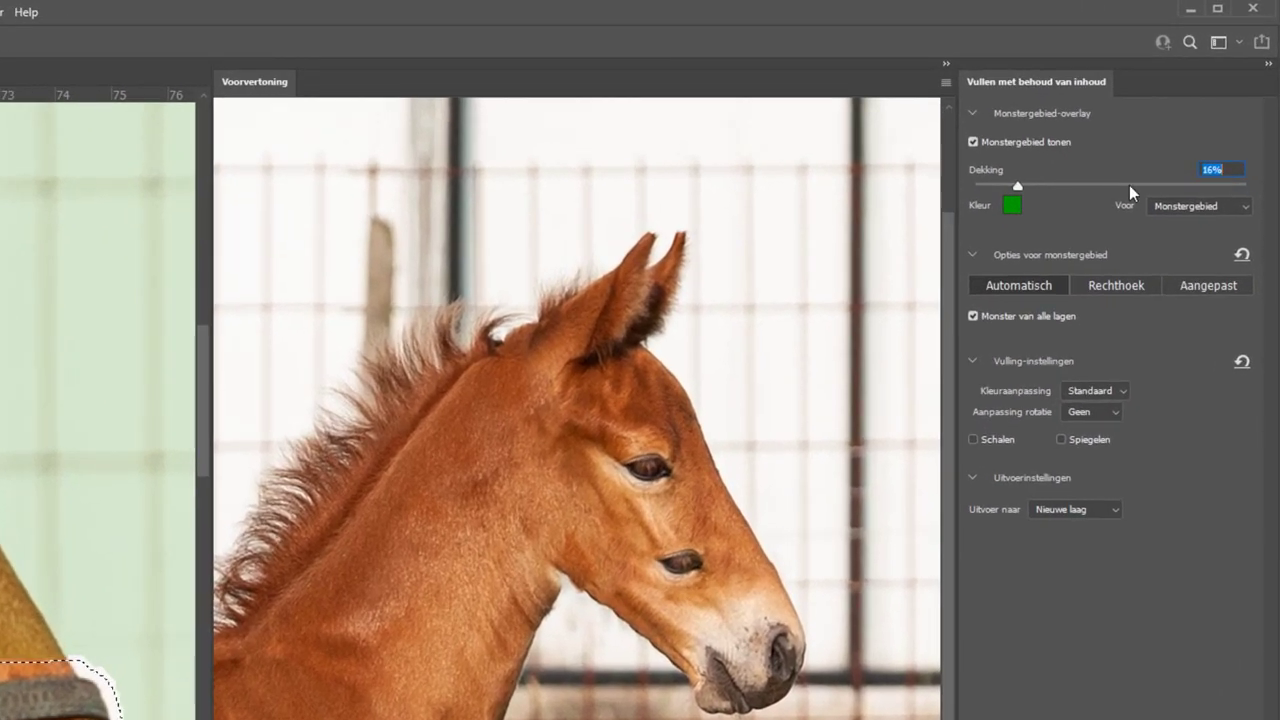
{"action": "left_click", "coordinate": [1129, 185]}
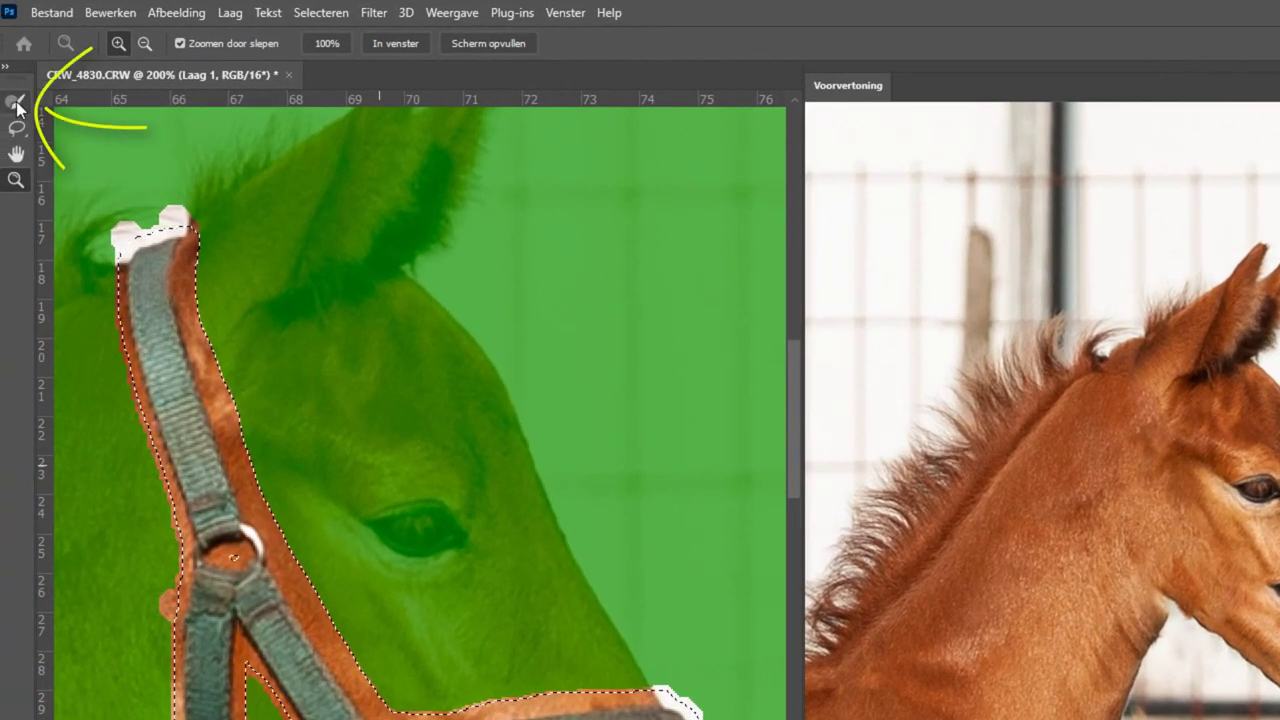
Step: With a smaller sampling brush, subtract the foal's eye from the sampling area and apply the fill
{"action": "left_click", "coordinate": [14, 104]}
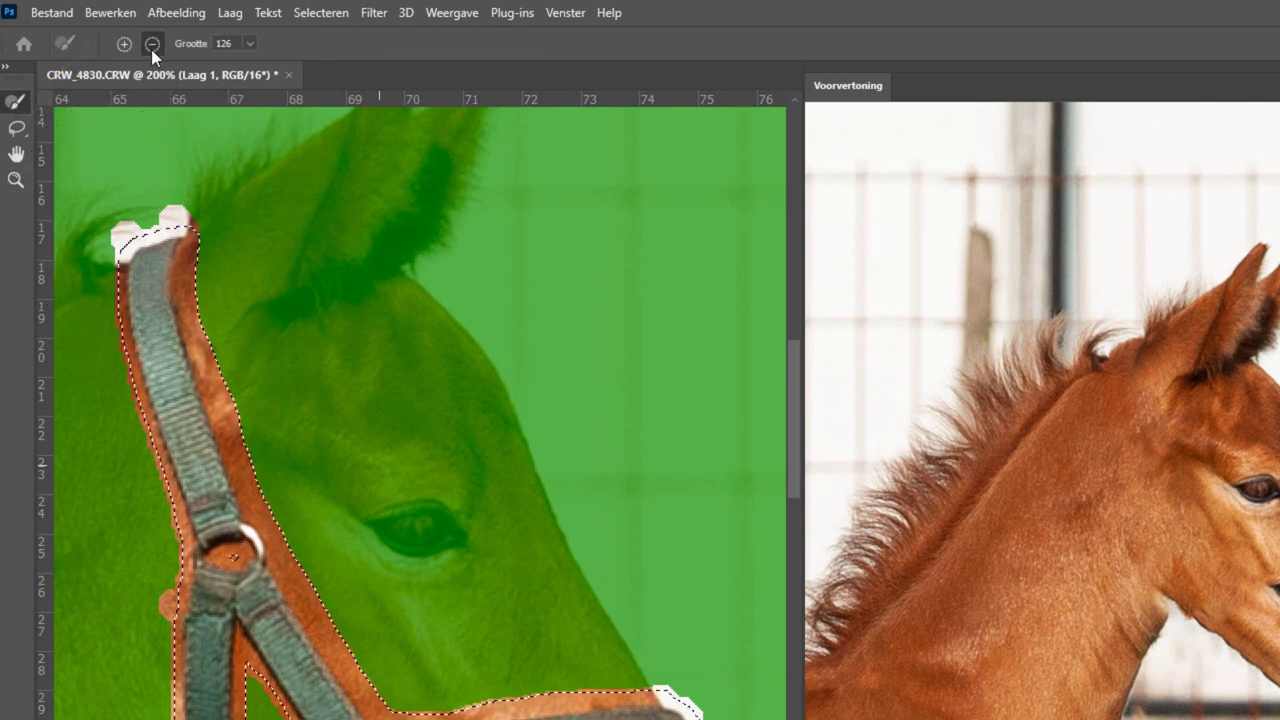
{"action": "key", "text": "bracketleft"}
{"action": "key", "text": "bracketleft"}
{"action": "key", "text": "bracketleft"}
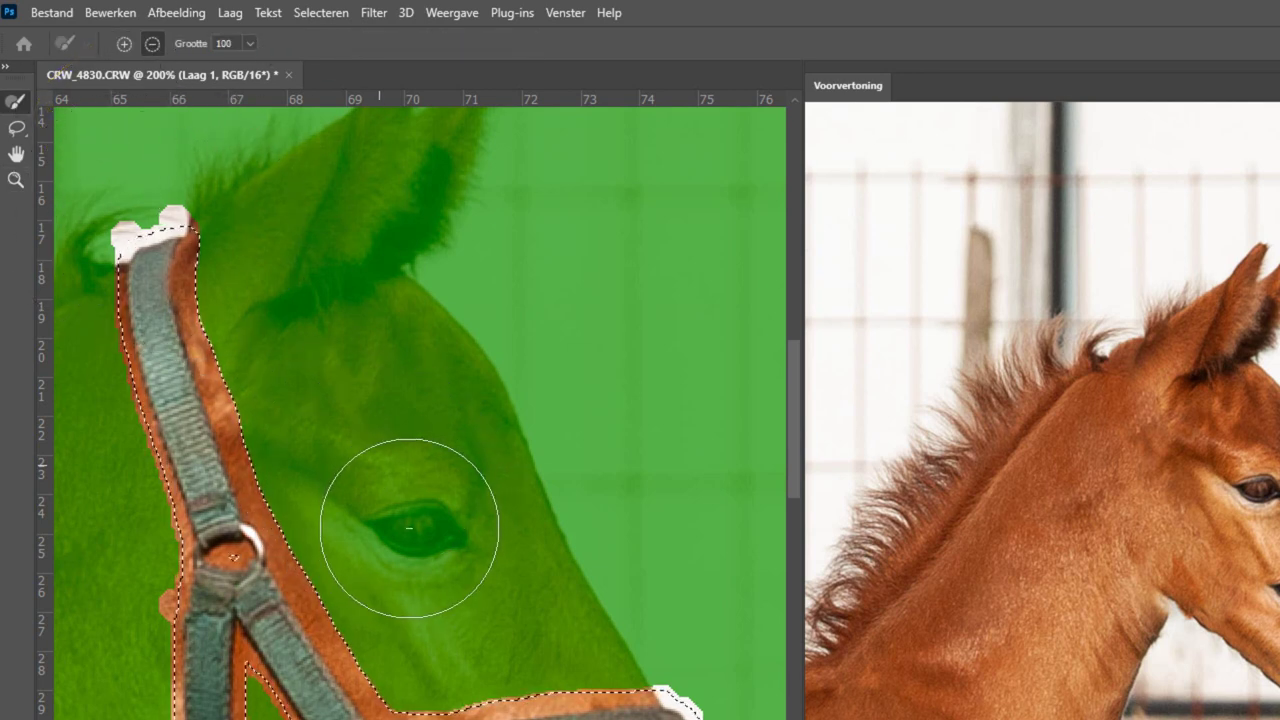
{"action": "key", "text": "bracketleft"}
{"action": "key", "text": "bracketleft"}
{"action": "key", "text": "bracketleft"}
{"action": "key", "text": "bracketleft"}
{"action": "left_click_drag", "start_coordinate": [376, 518], "coordinate": [428, 505]}
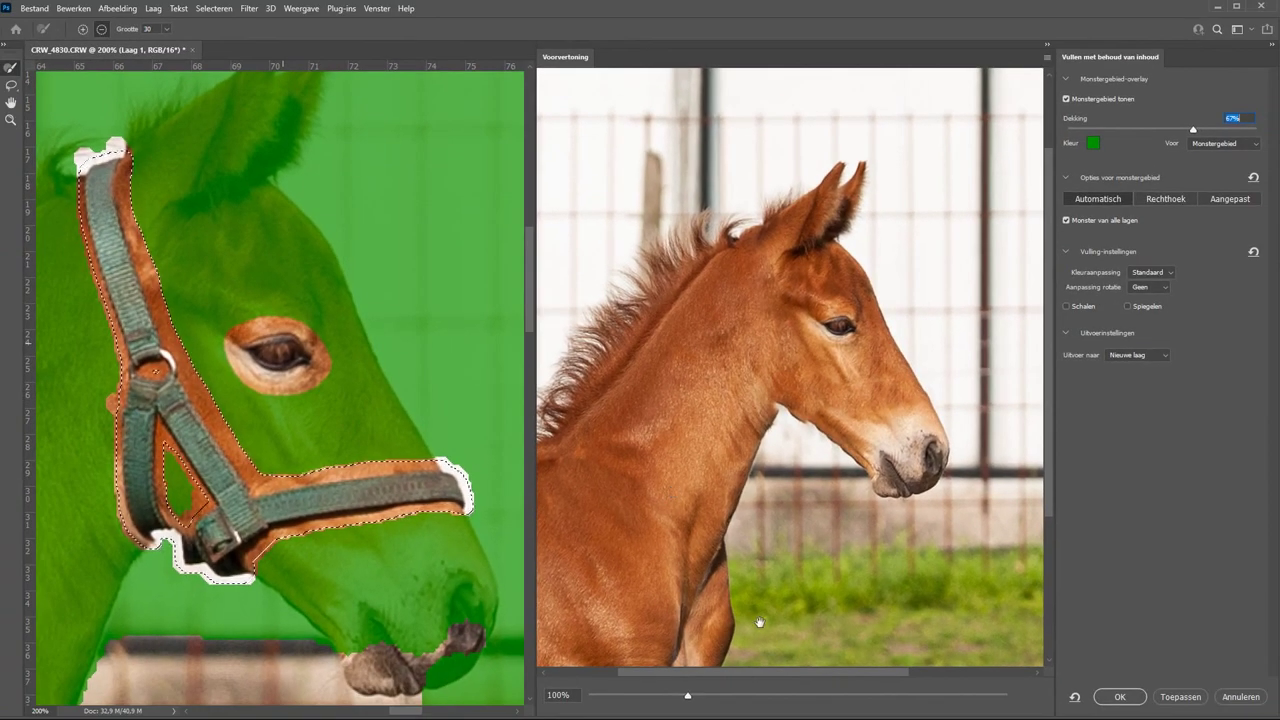
{"action": "left_click", "coordinate": [1120, 698]}
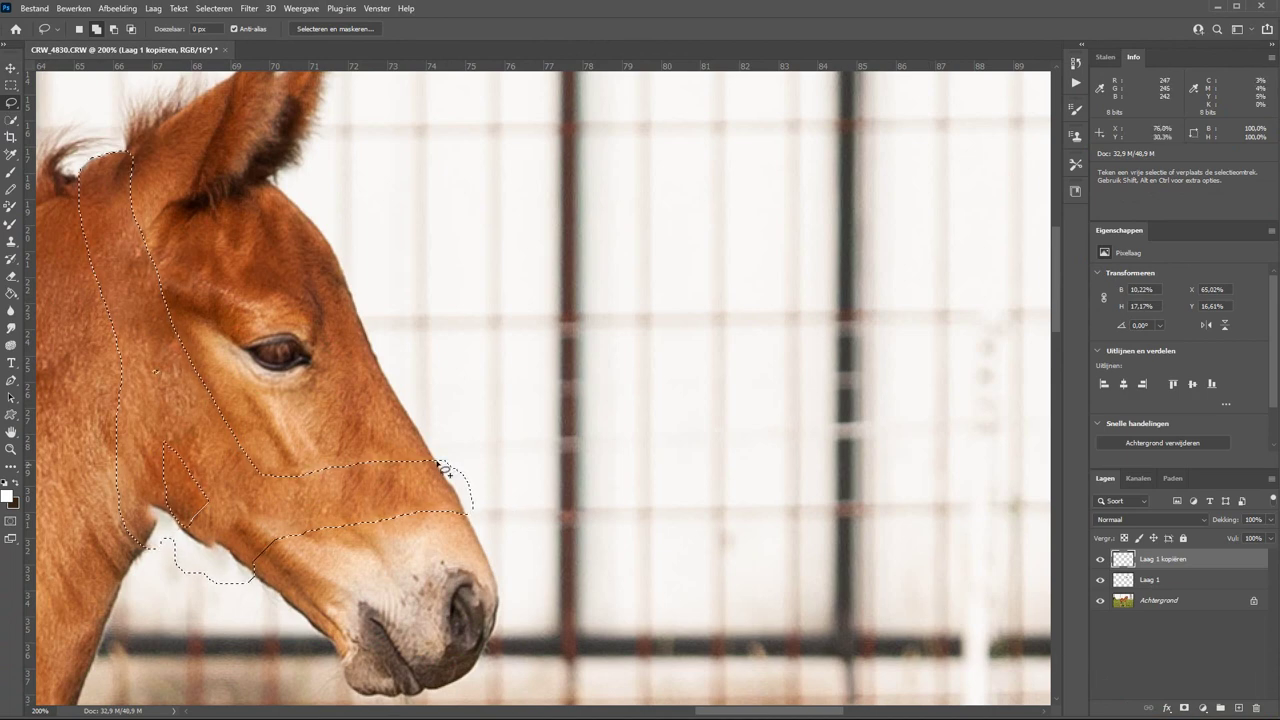
Step: Pan to the neck and mane, deselect, and view the Laag 1 halter layer alone
{"action": "left_click_drag", "start_coordinate": [340, 423], "coordinate": [737, 423]}
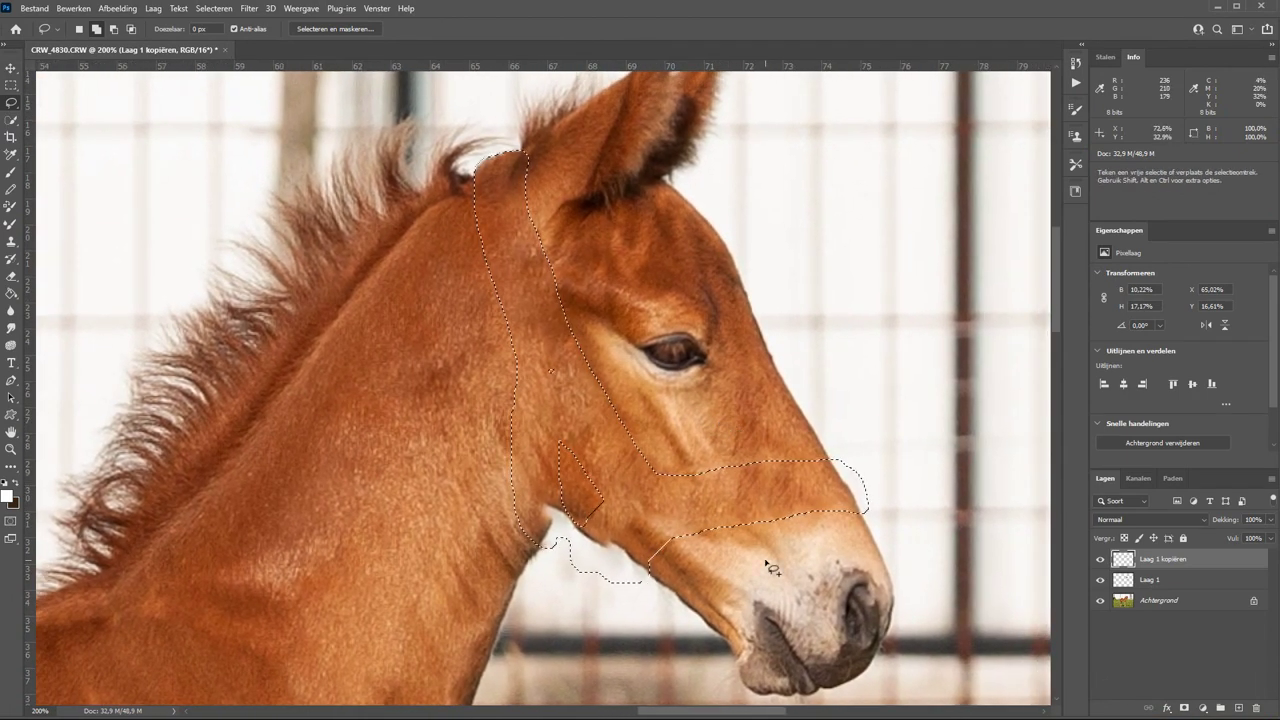
{"action": "key", "text": "ctrl+d"}
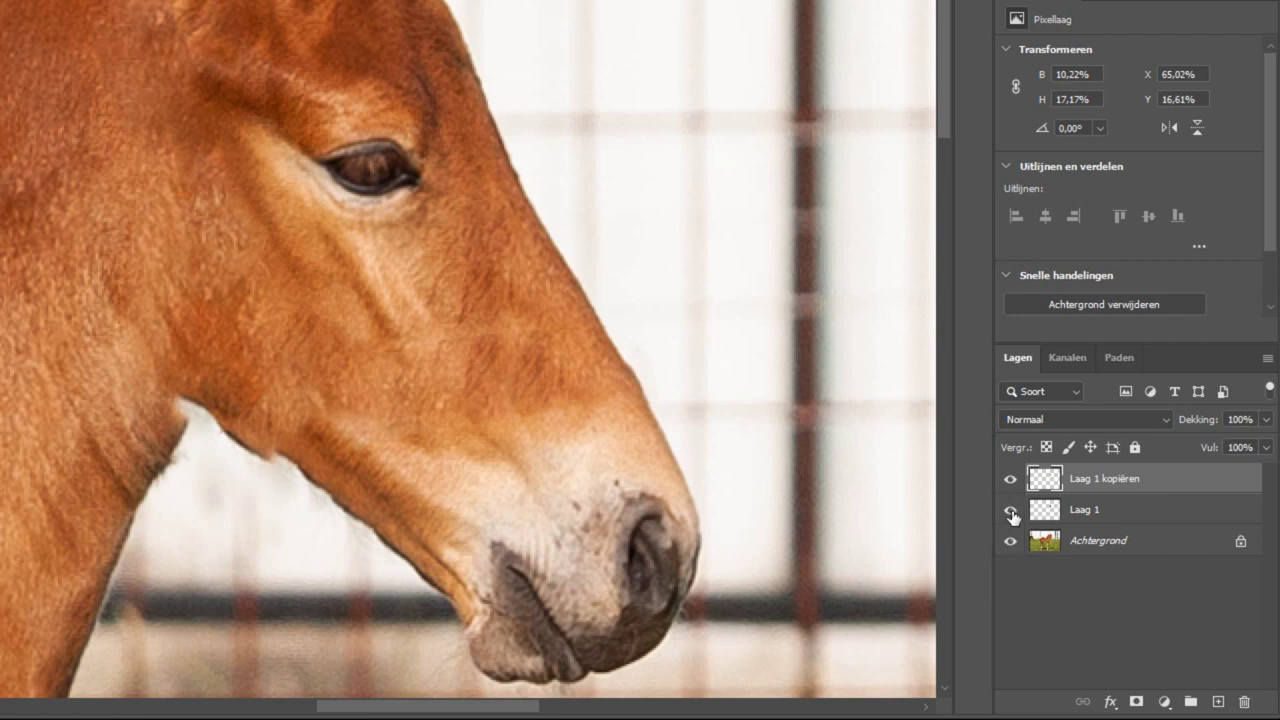
{"action": "left_click", "coordinate": [1010, 511], "text": "alt"}
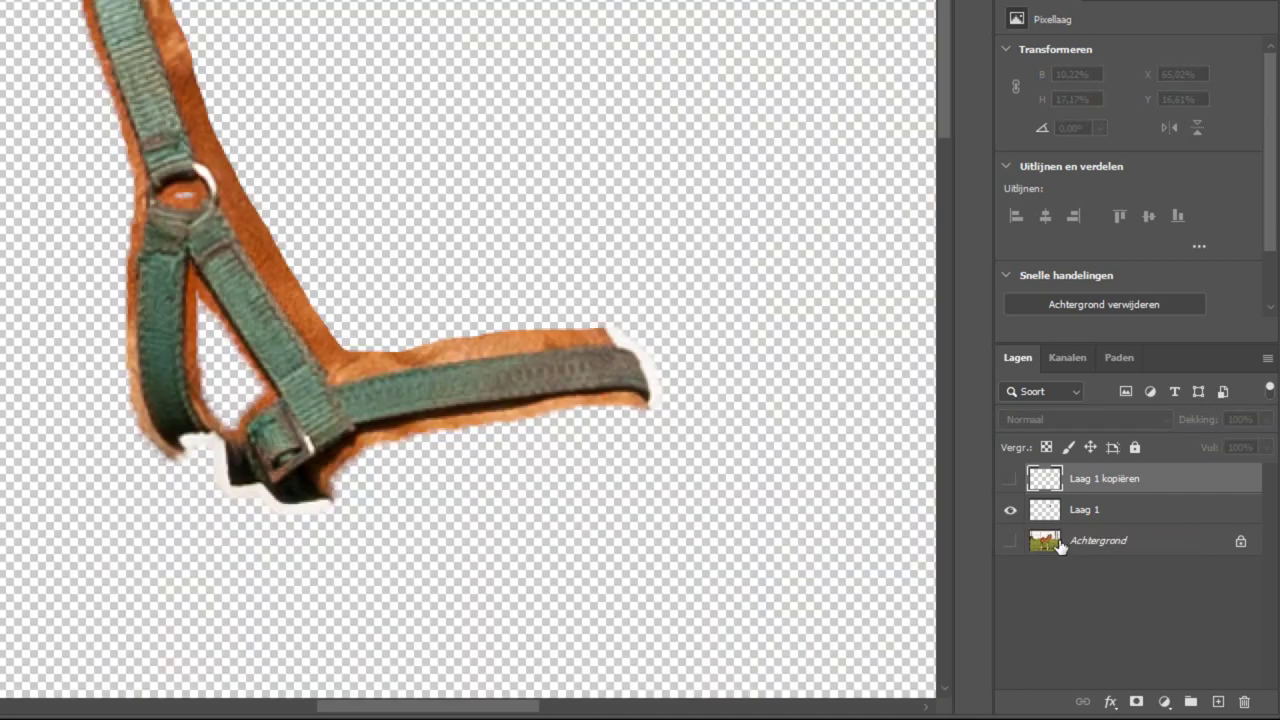
Step: Rename Laag 1 to 'Tuigje' and make the Laag 1 kopiëren layer visible again
{"action": "double_click", "coordinate": [1085, 510]}
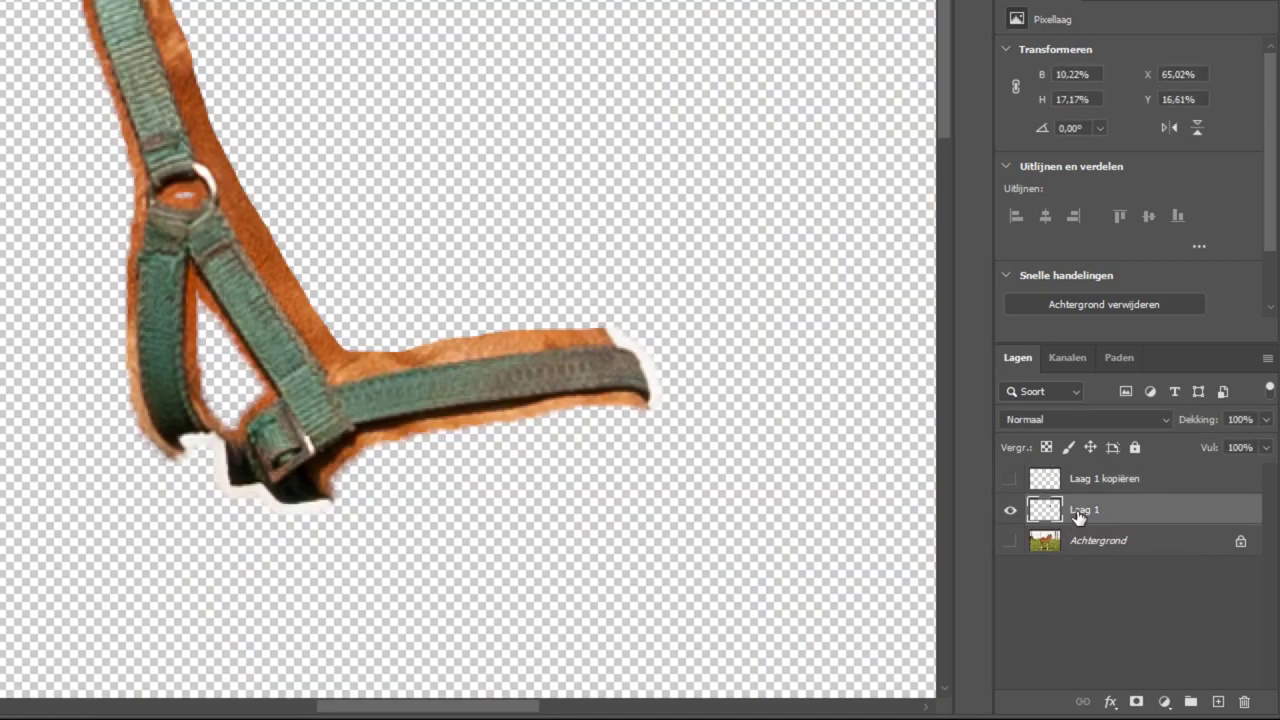
{"action": "type", "text": "Tuig"}
{"action": "type", "text": "je"}
{"action": "left_click", "coordinate": [1121, 601]}
{"action": "left_click", "coordinate": [1009, 480]}
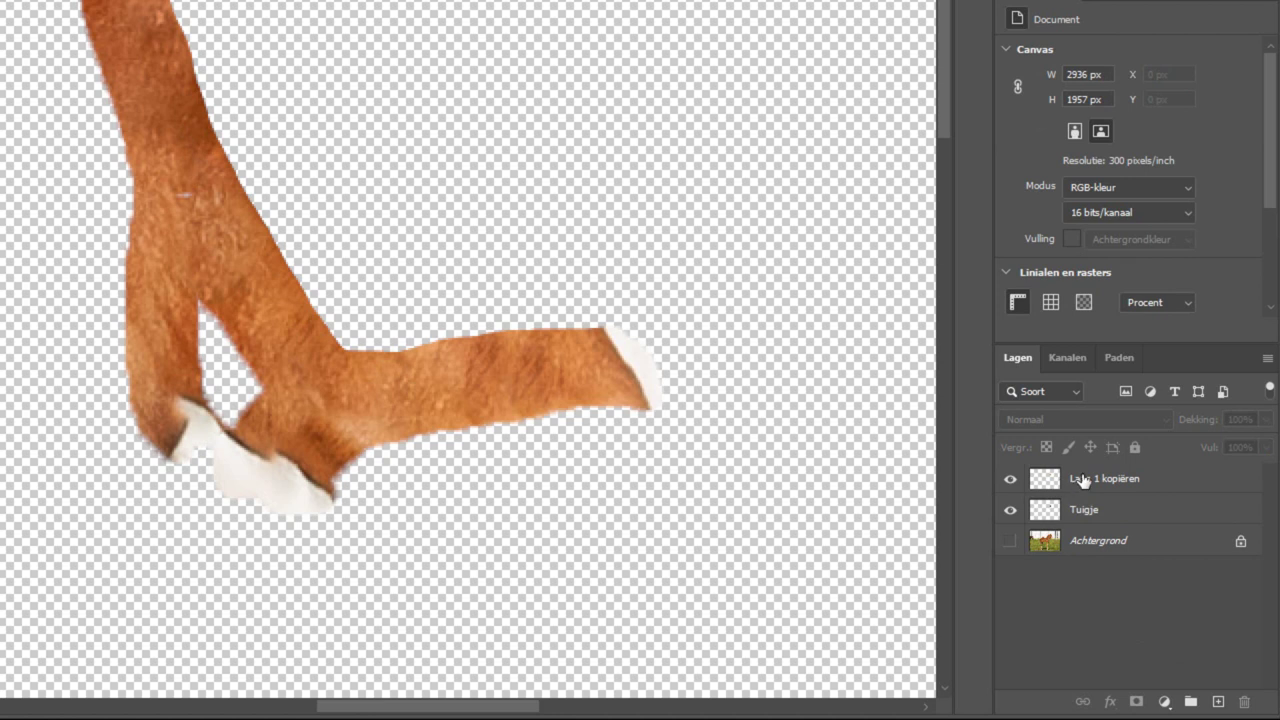
Step: Rename Laag 1 kopiëren to 'Kloonresultaat' and make the original photo layer visible again
{"action": "left_click", "coordinate": [1079, 482]}
{"action": "double_click", "coordinate": [1079, 480]}
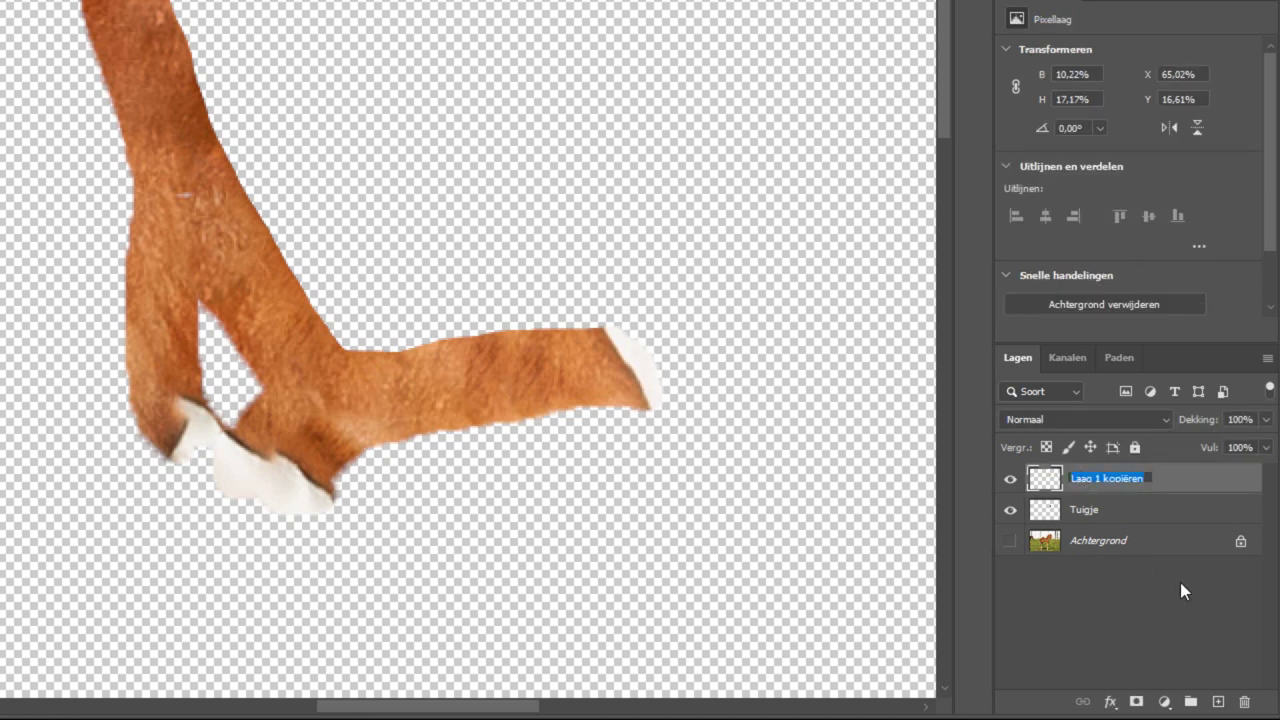
{"action": "type", "text": "Kloonres"}
{"action": "type", "text": "ultaat"}
{"action": "left_click", "coordinate": [1128, 562]}
{"action": "left_click", "coordinate": [1010, 541]}
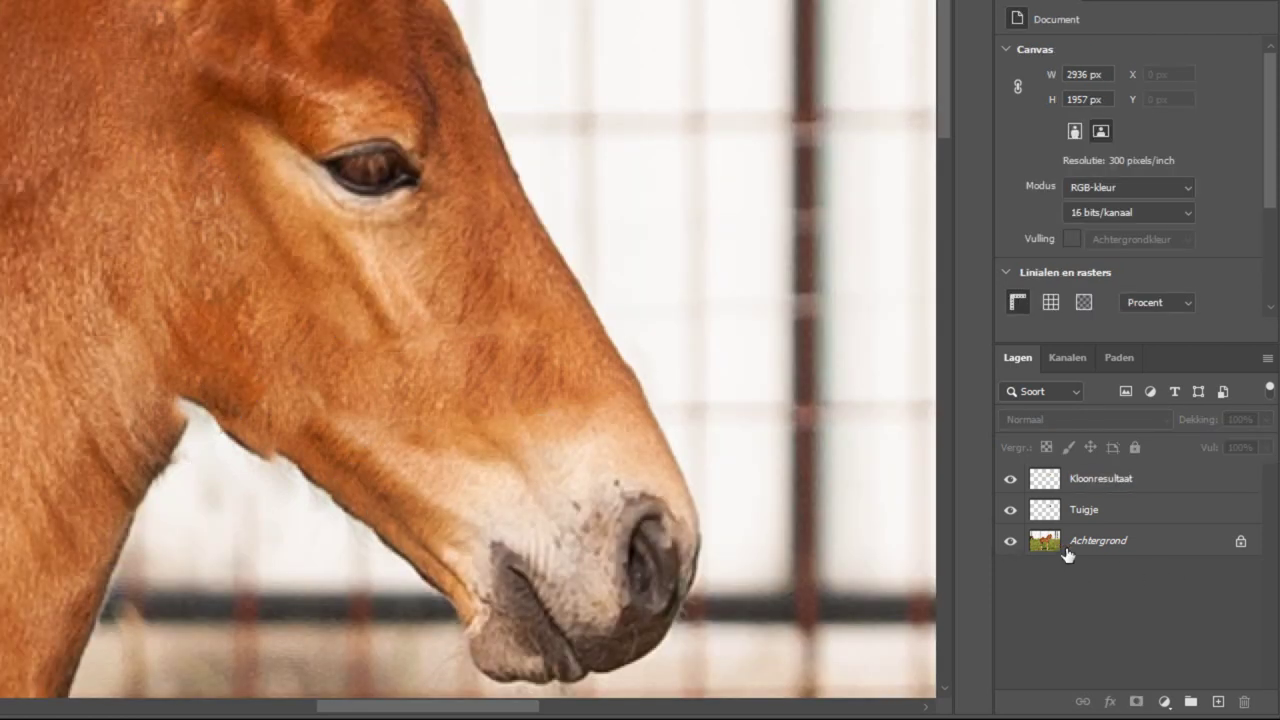
{"action": "left_click", "coordinate": [1095, 481]}
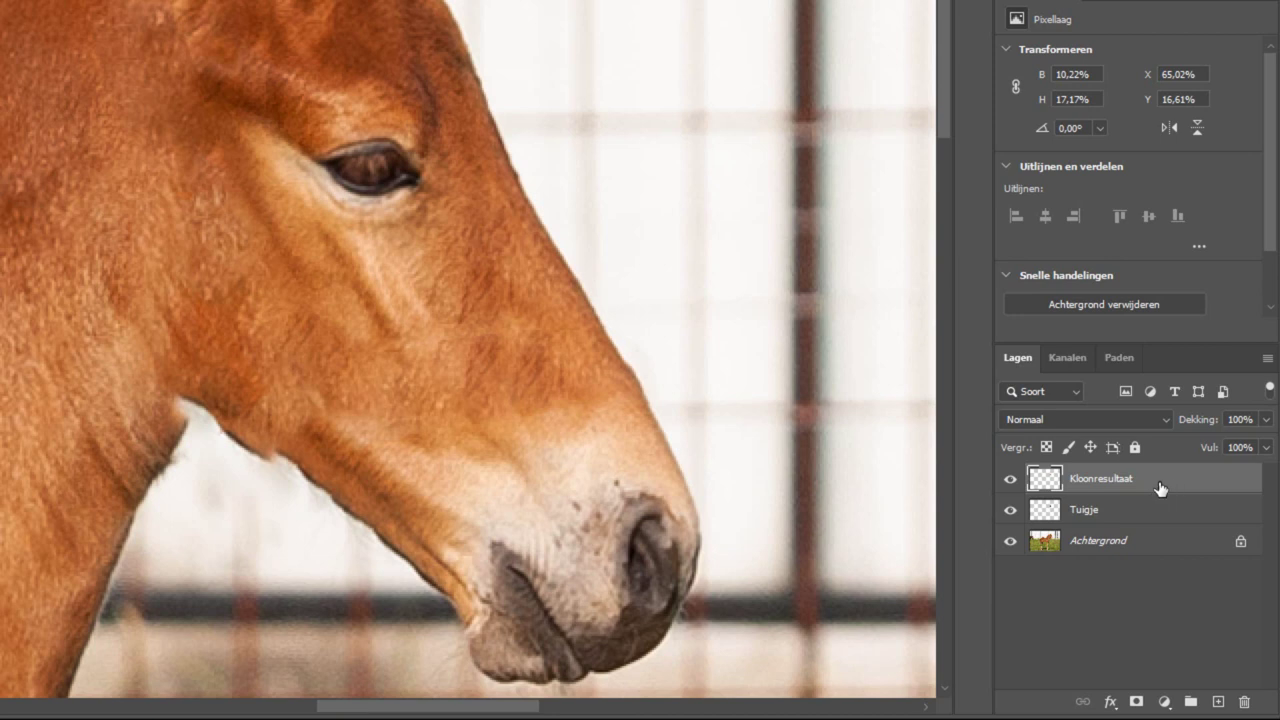
Step: Use Omzetten in slim object on Kloonresultaat, turning it into Kloonresultaat.psb
{"action": "right_click", "coordinate": [1158, 485]}
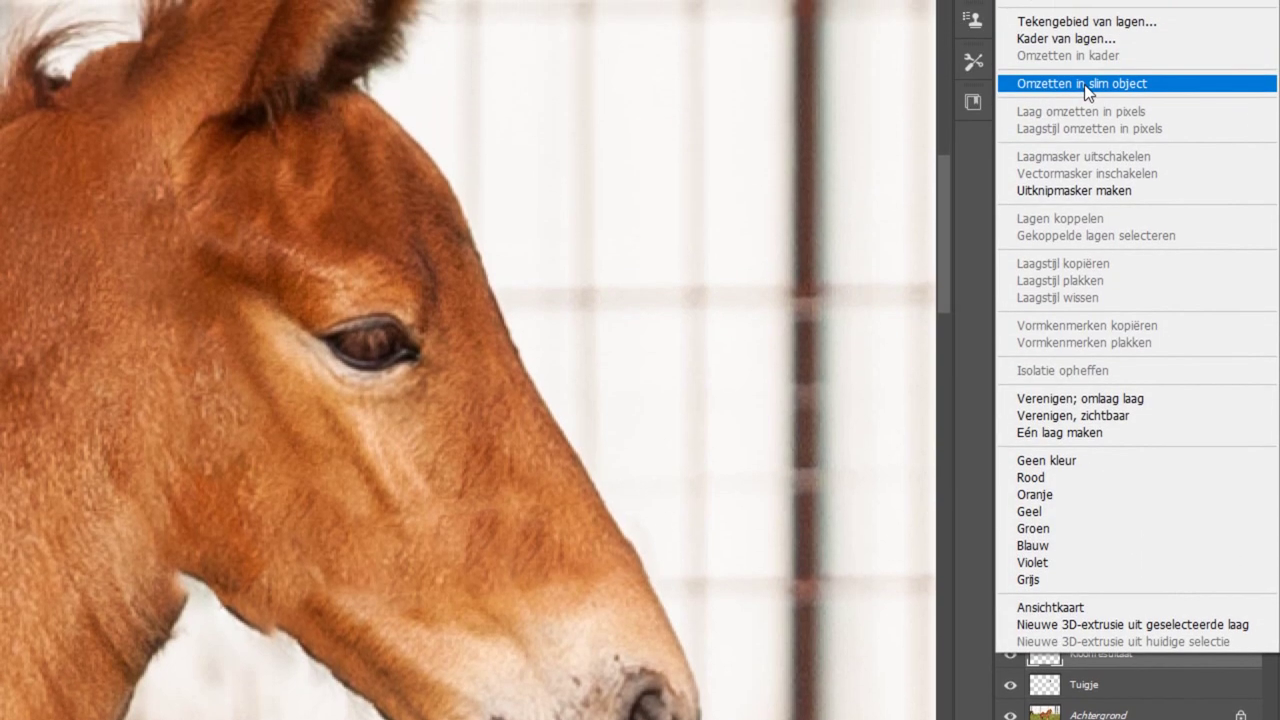
{"action": "left_click", "coordinate": [1084, 84]}
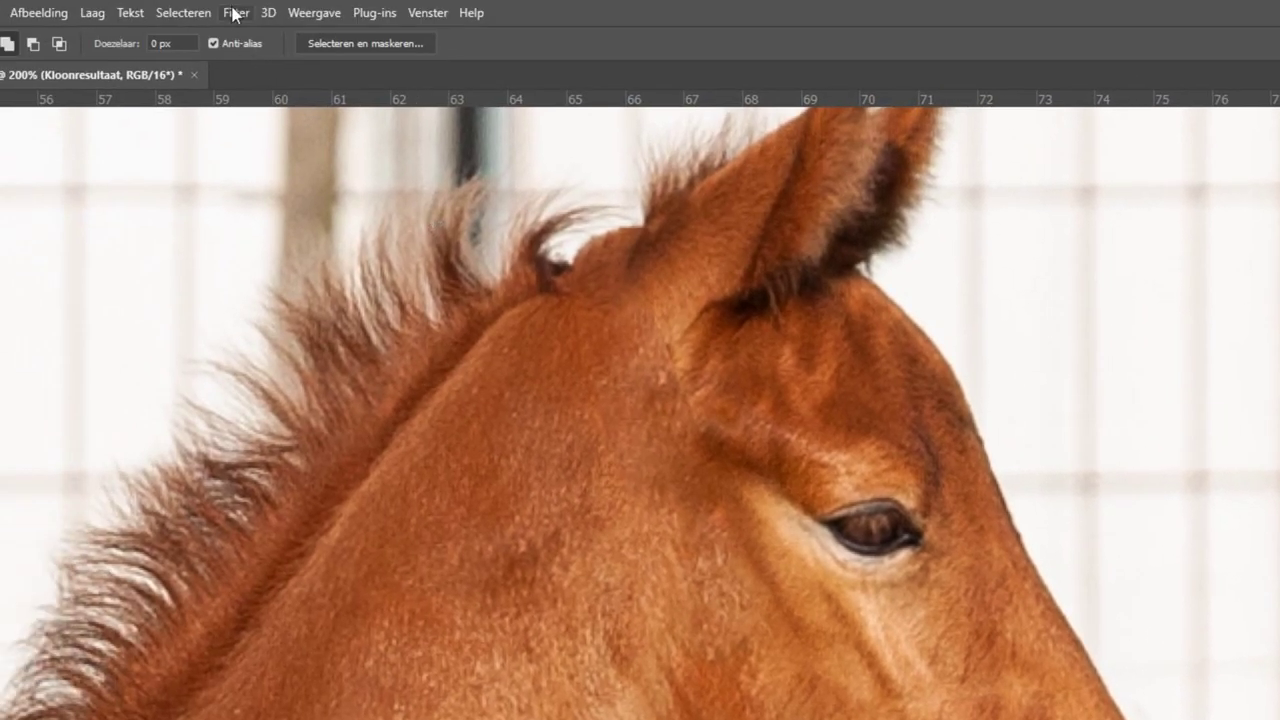
Step: Open Uitvloeien on Kloonresultaat, zoom into the fur patch and collapse Gezicht uitvloeien
{"action": "left_click", "coordinate": [236, 13]}
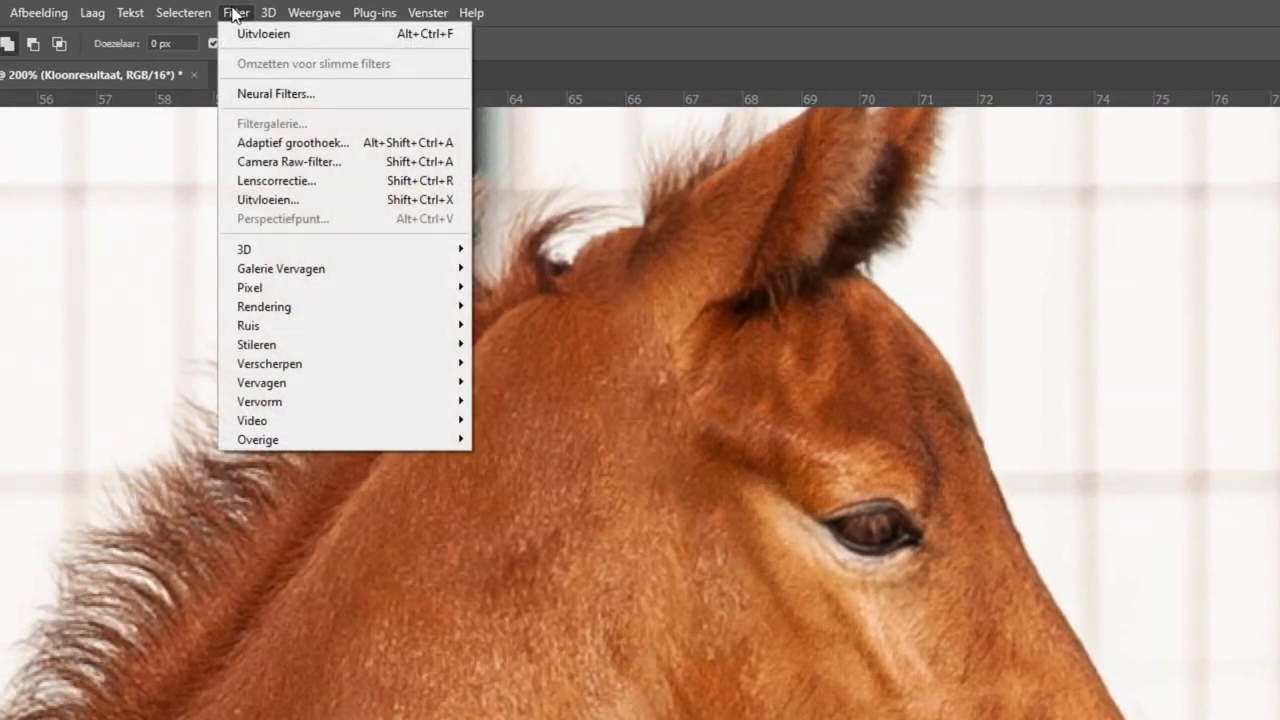
{"action": "left_click", "coordinate": [293, 203]}
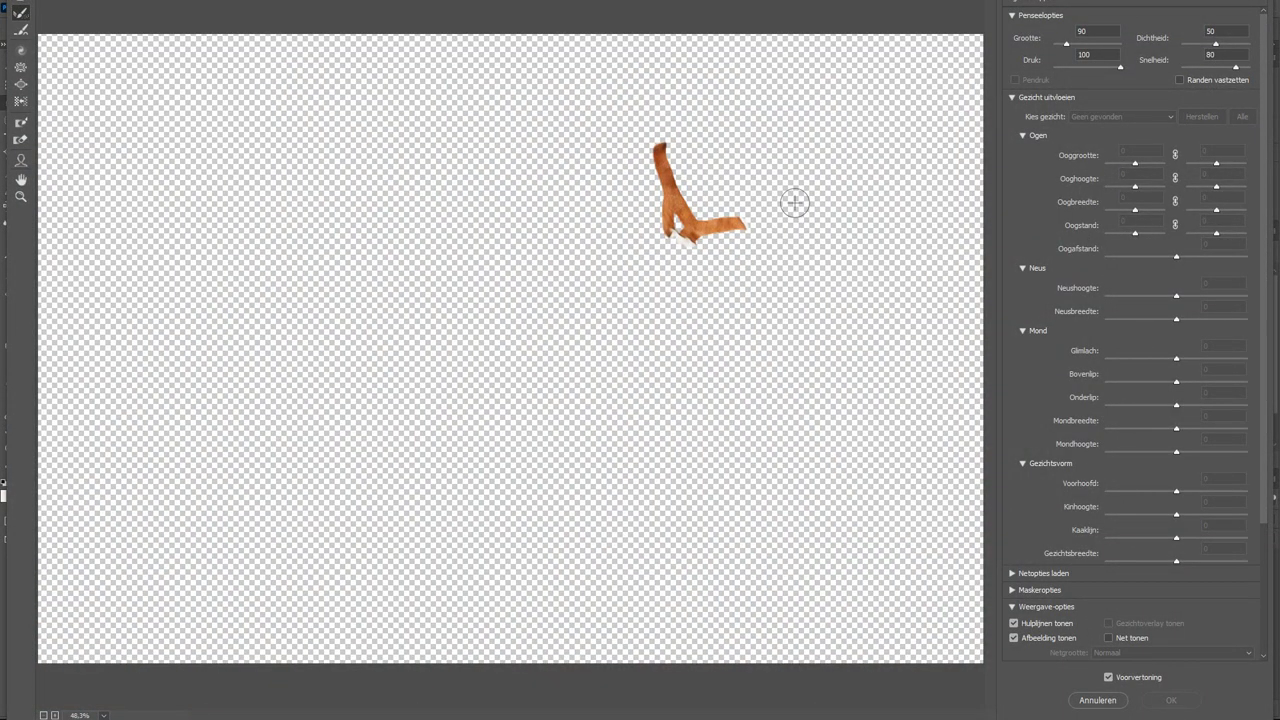
{"action": "key", "text": "z"}
{"action": "left_click_drag", "start_coordinate": [585, 110], "coordinate": [773, 267]}
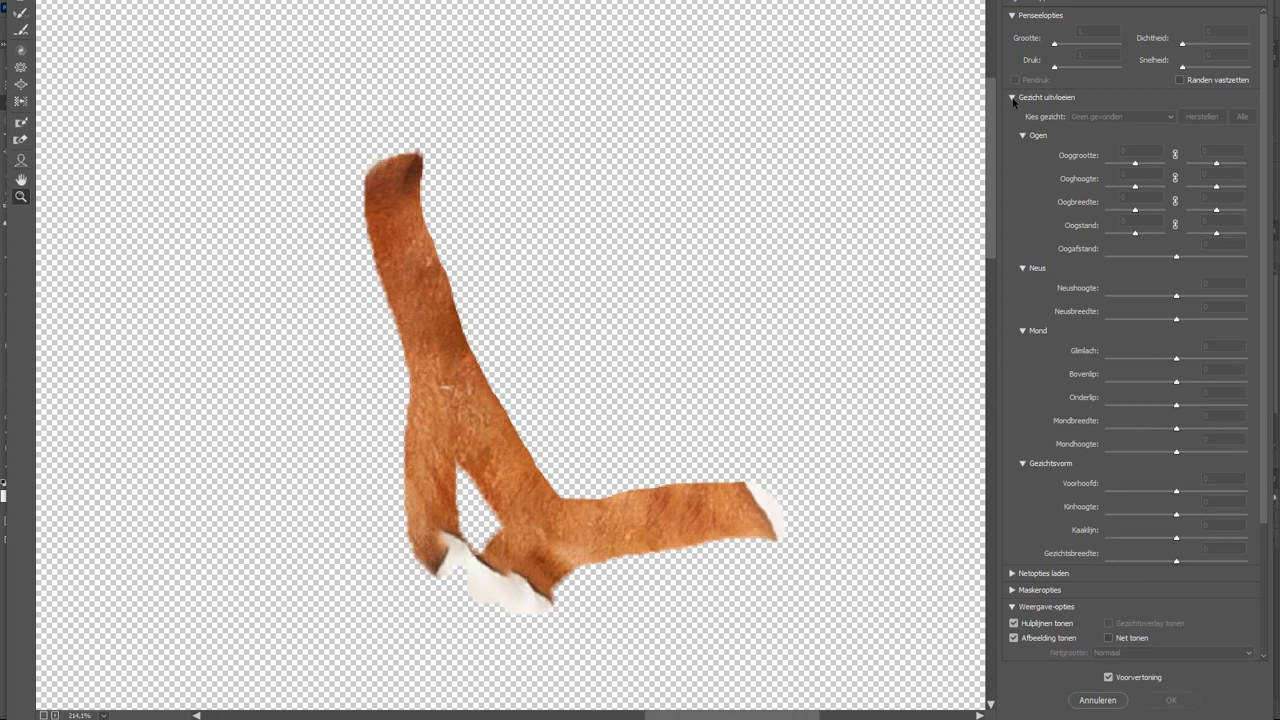
{"action": "left_click", "coordinate": [1012, 97]}
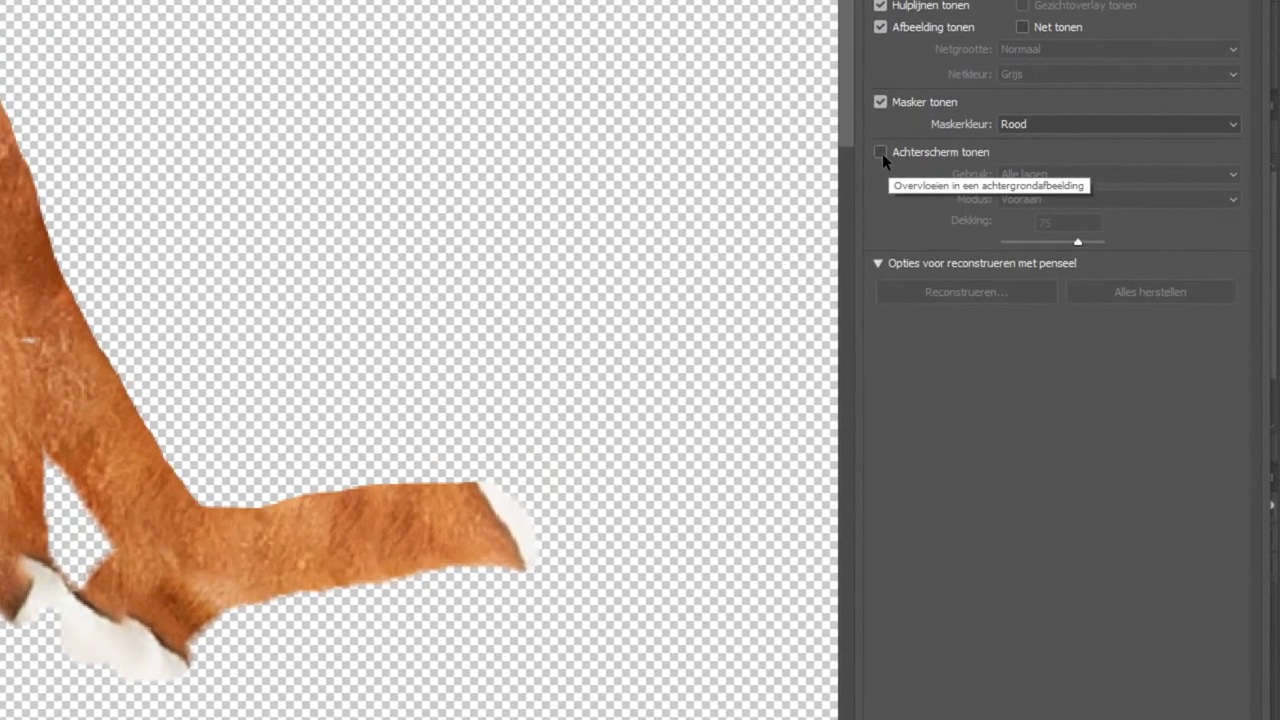
Step: Show all layers as an 85-opacity backdrop and zoom in on the nose edge
{"action": "left_click", "coordinate": [881, 153]}
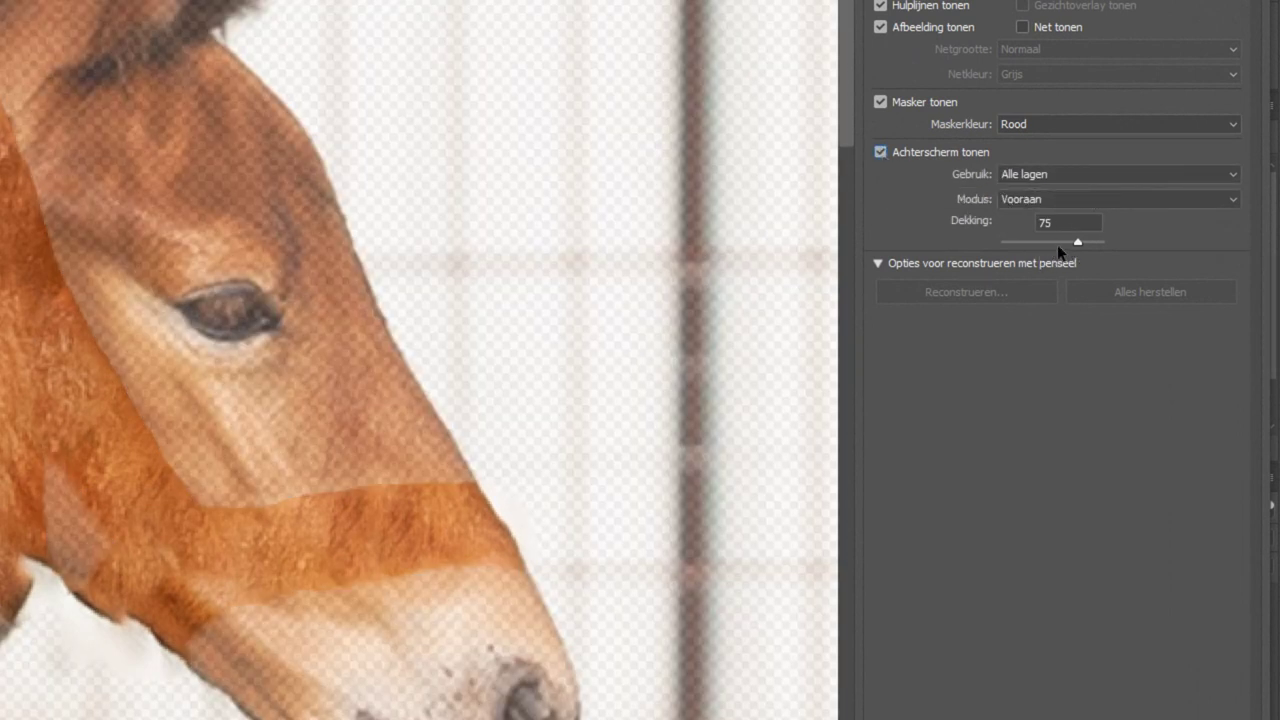
{"action": "mouse_move", "coordinate": [1077, 243]}
{"action": "left_mouse_down"}
{"action": "mouse_move", "coordinate": [1116, 245]}
{"action": "mouse_move", "coordinate": [1088, 242]}
{"action": "left_mouse_up"}
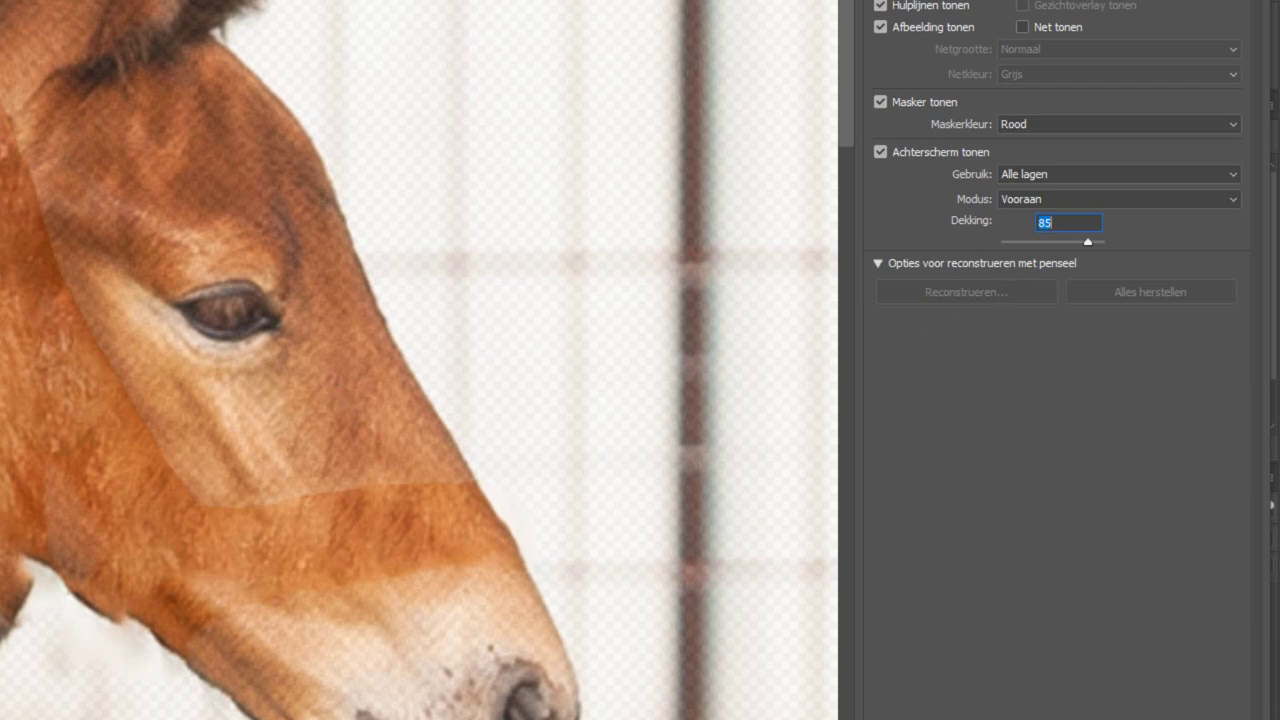
{"action": "left_click", "coordinate": [629, 657]}
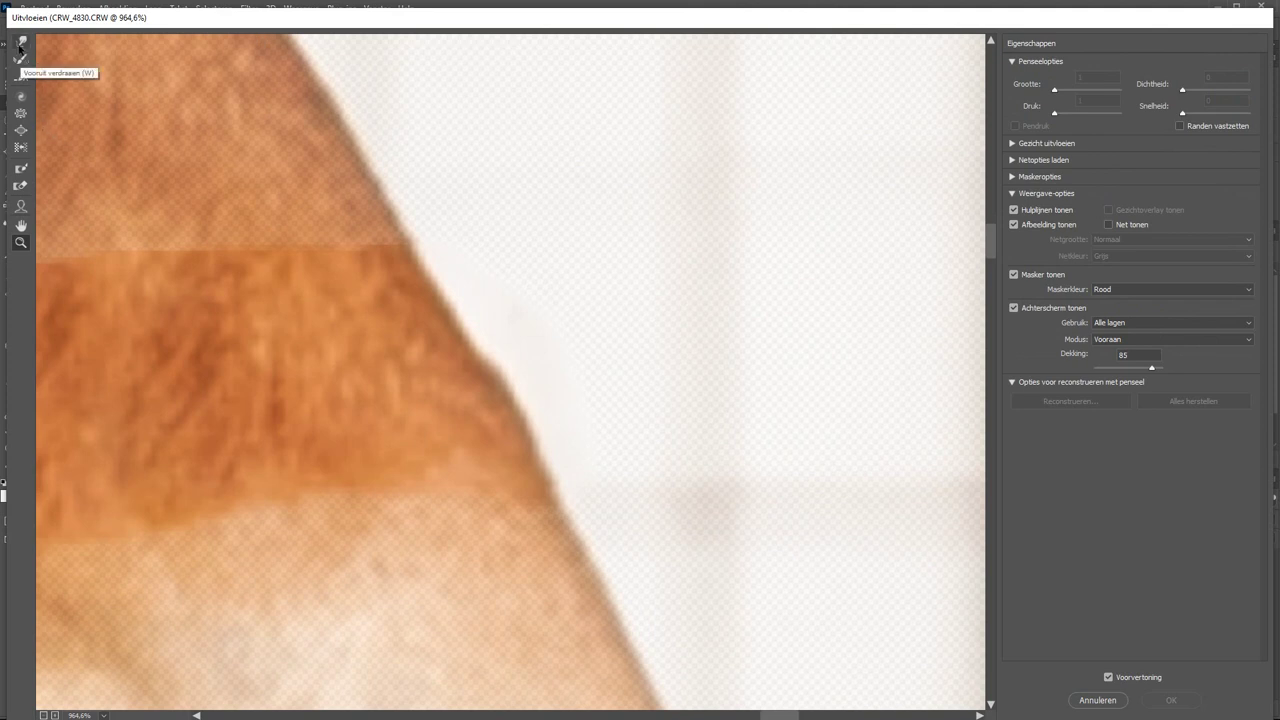
Step: Push the fur edge along the nose inward with a size-40 Forward Warp brush
{"action": "left_click", "coordinate": [21, 44]}
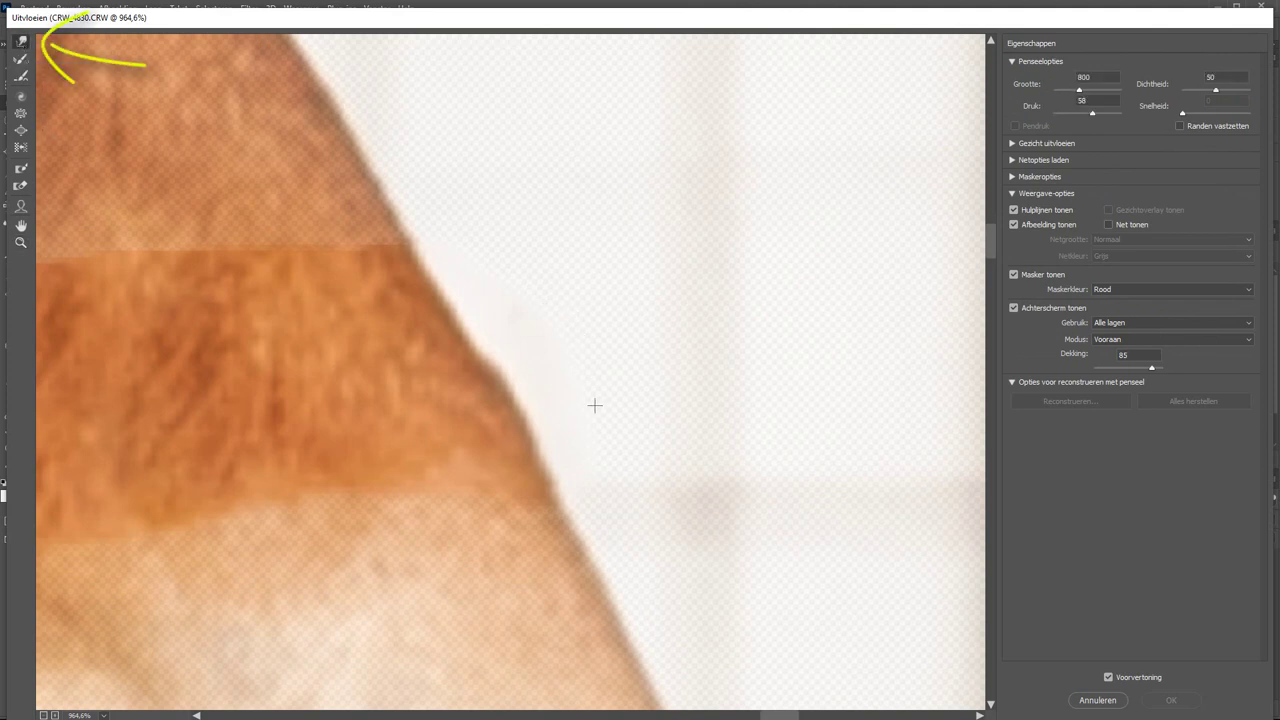
{"action": "left_click", "coordinate": [1067, 90]}
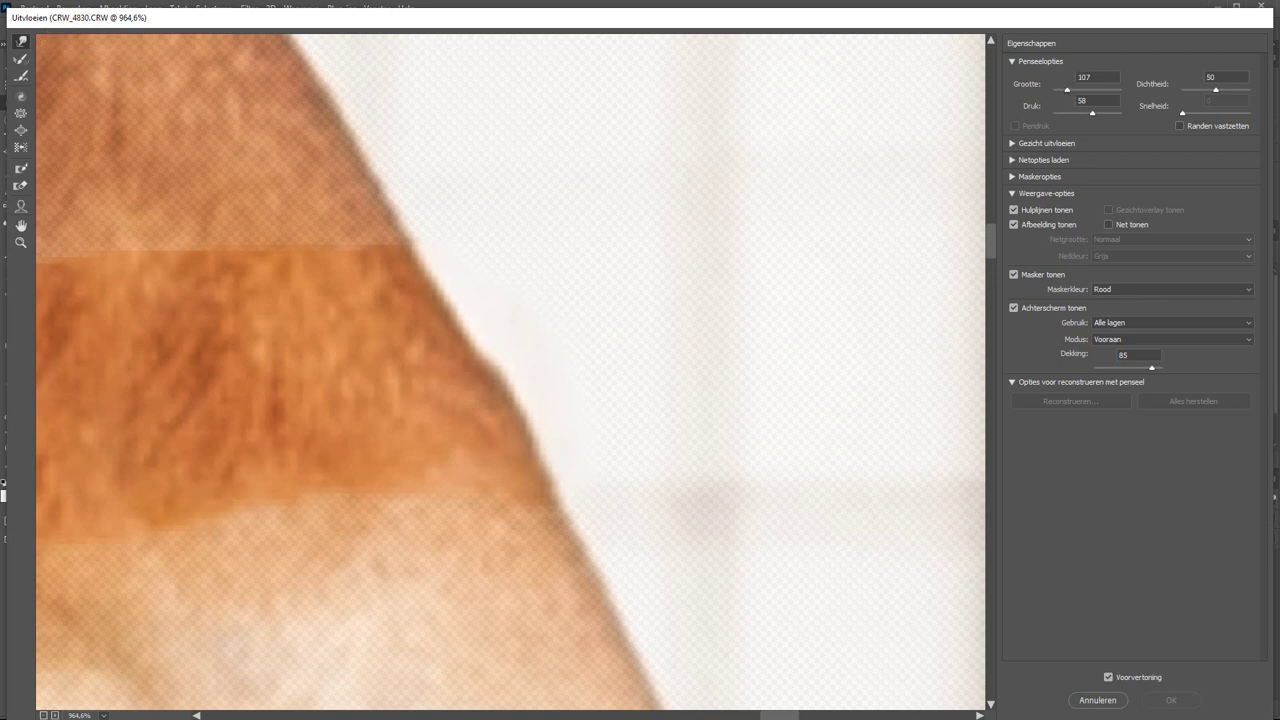
{"action": "key", "text": "bracketleft"}
{"action": "key", "text": "bracketleft"}
{"action": "key", "text": "bracketleft"}
{"action": "key", "text": "bracketleft"}
{"action": "key", "text": "bracketleft"}
{"action": "key", "text": "bracketleft"}
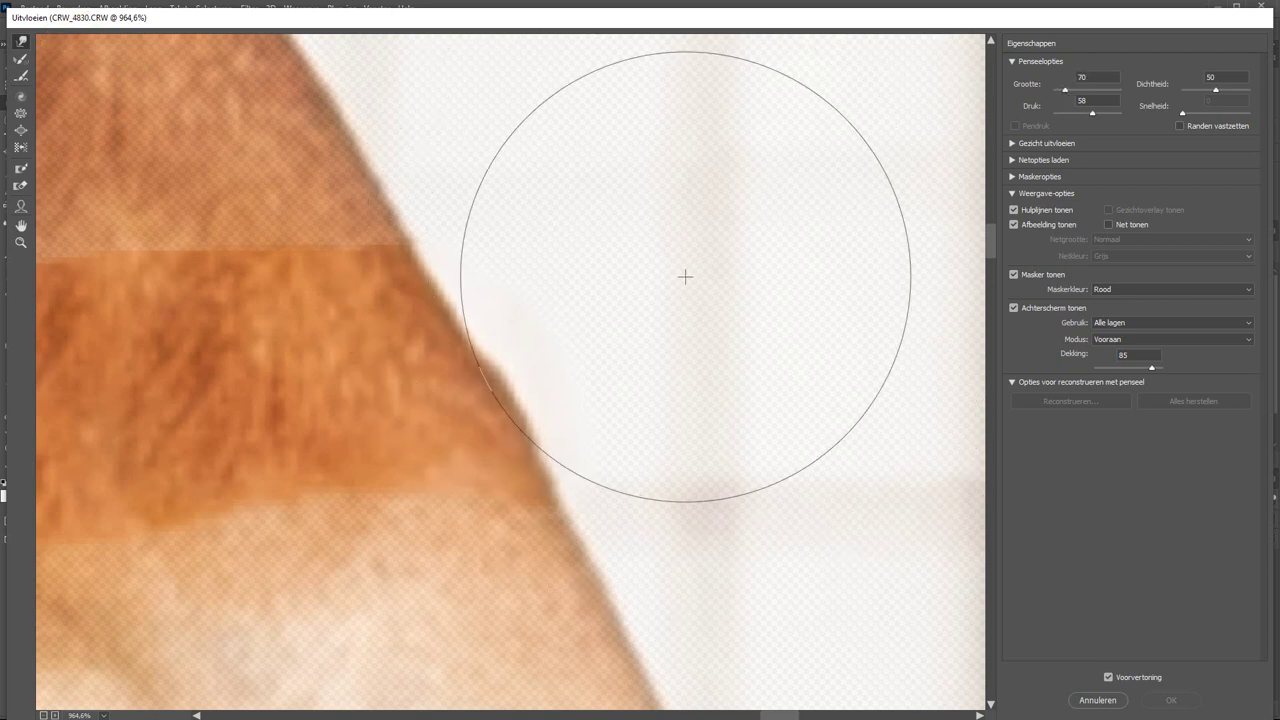
{"action": "key", "text": "bracketleft"}
{"action": "key", "text": "bracketleft"}
{"action": "key", "text": "bracketleft"}
{"action": "key", "text": "bracketleft"}
{"action": "key", "text": "bracketleft"}
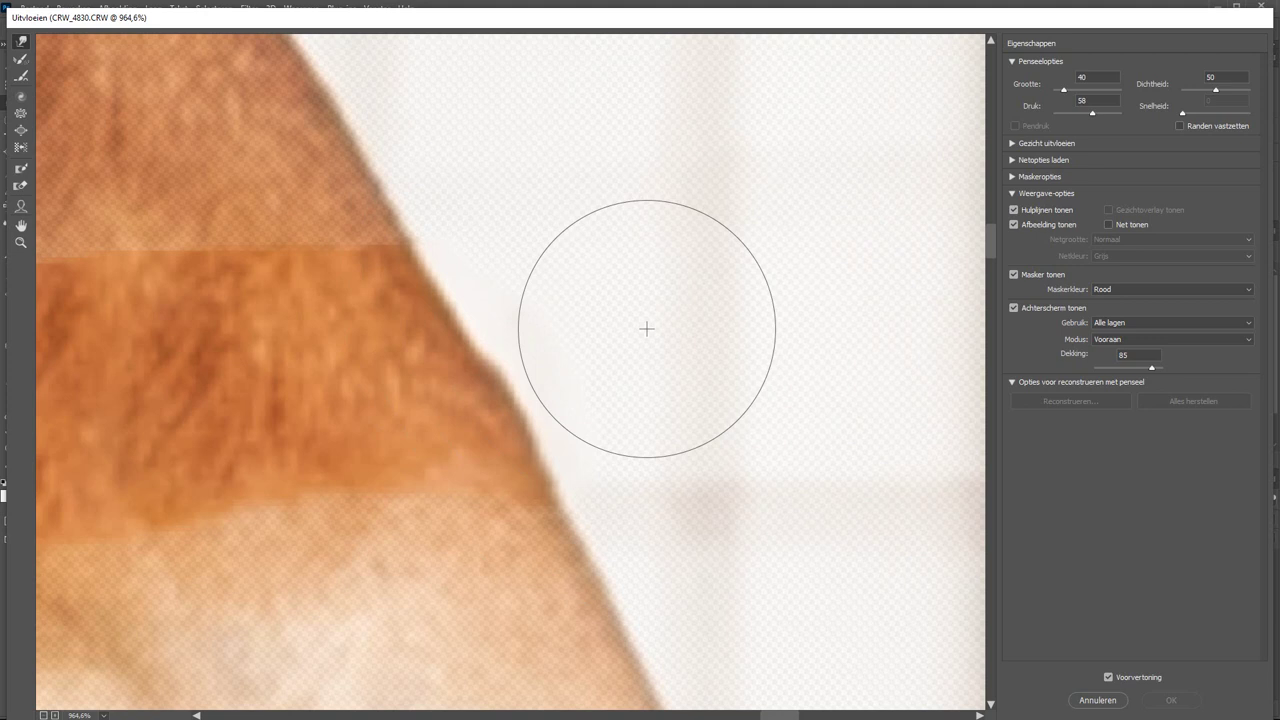
{"action": "mouse_move", "coordinate": [577, 350]}
{"action": "left_mouse_down"}
{"action": "mouse_move", "coordinate": [495, 372]}
{"action": "mouse_move", "coordinate": [574, 380]}
{"action": "mouse_move", "coordinate": [583, 354]}
{"action": "mouse_move", "coordinate": [573, 360]}
{"action": "left_mouse_up"}
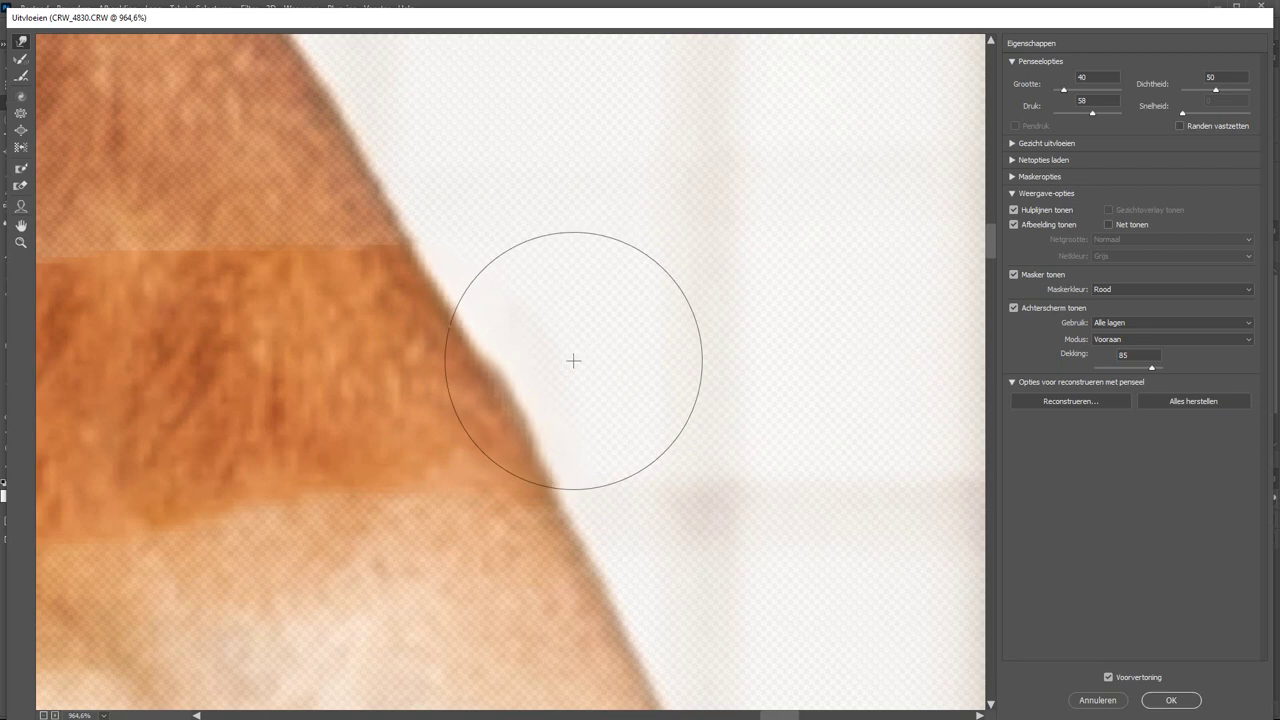
Step: Compare the edit with the backdrop off and on, then apply the Liquify
{"action": "left_click", "coordinate": [1014, 308]}
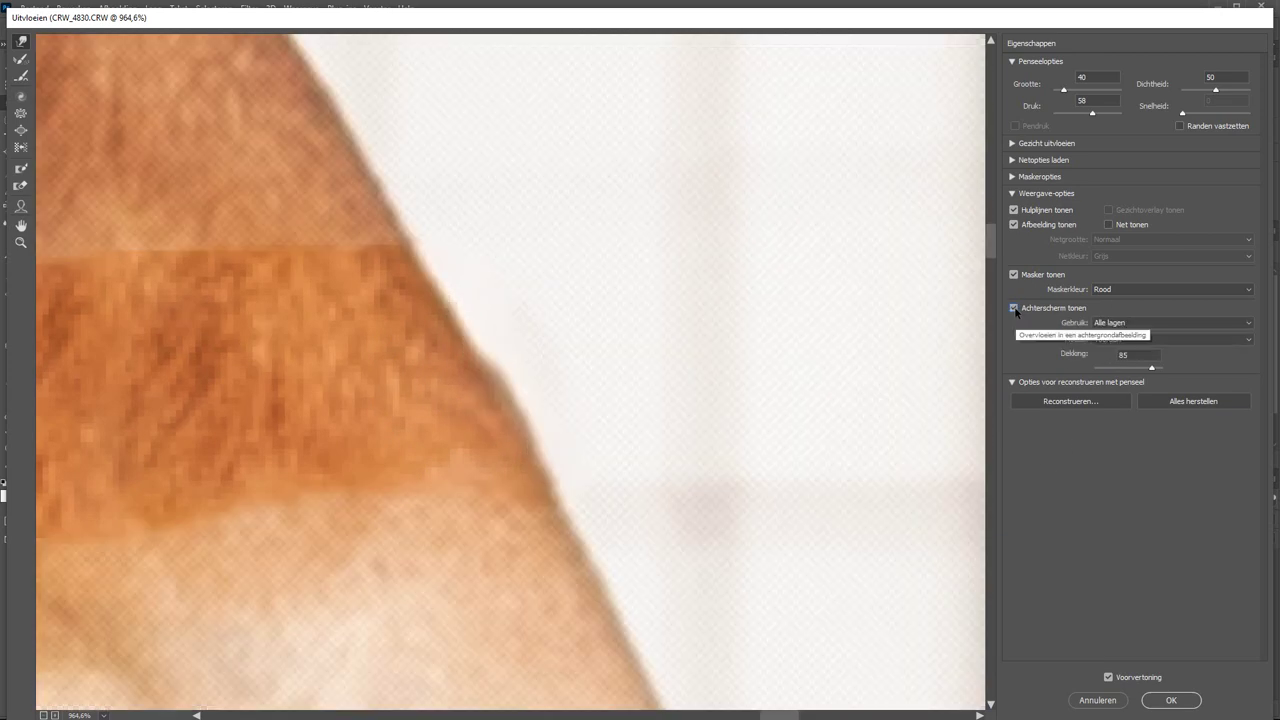
{"action": "left_click", "coordinate": [1014, 308]}
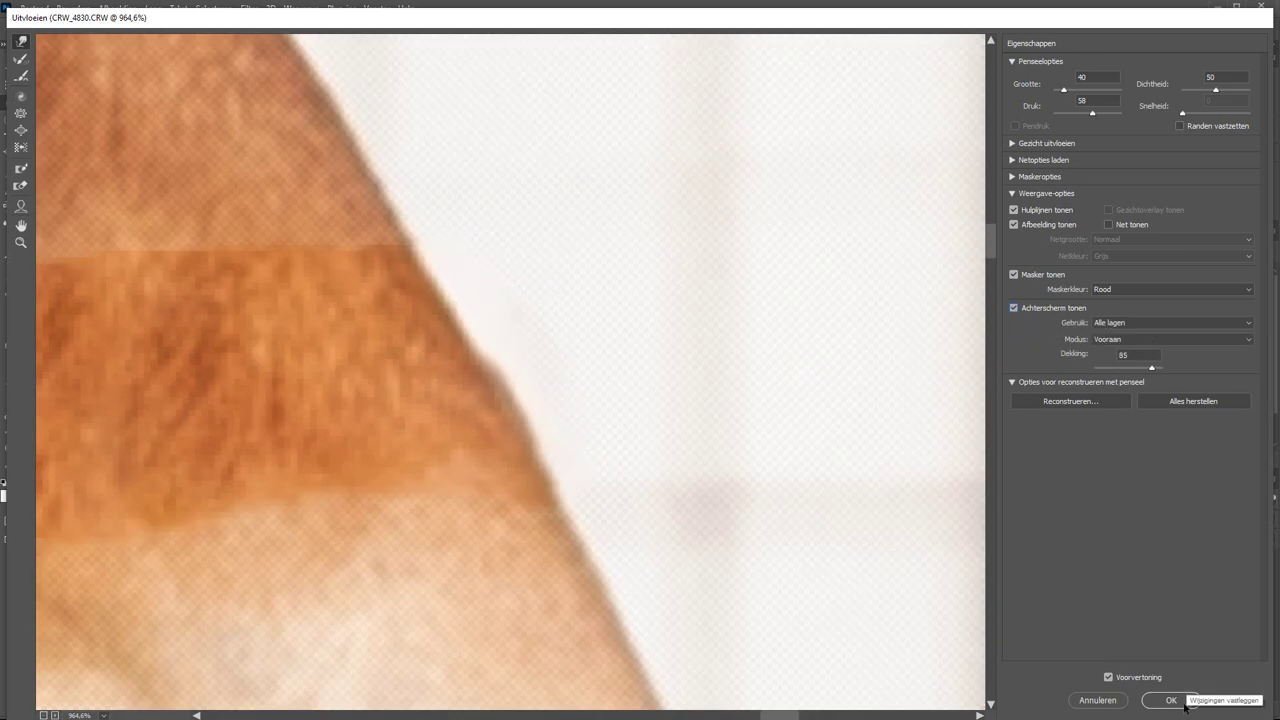
{"action": "left_click", "coordinate": [1168, 700]}
{"action": "key", "text": "z"}
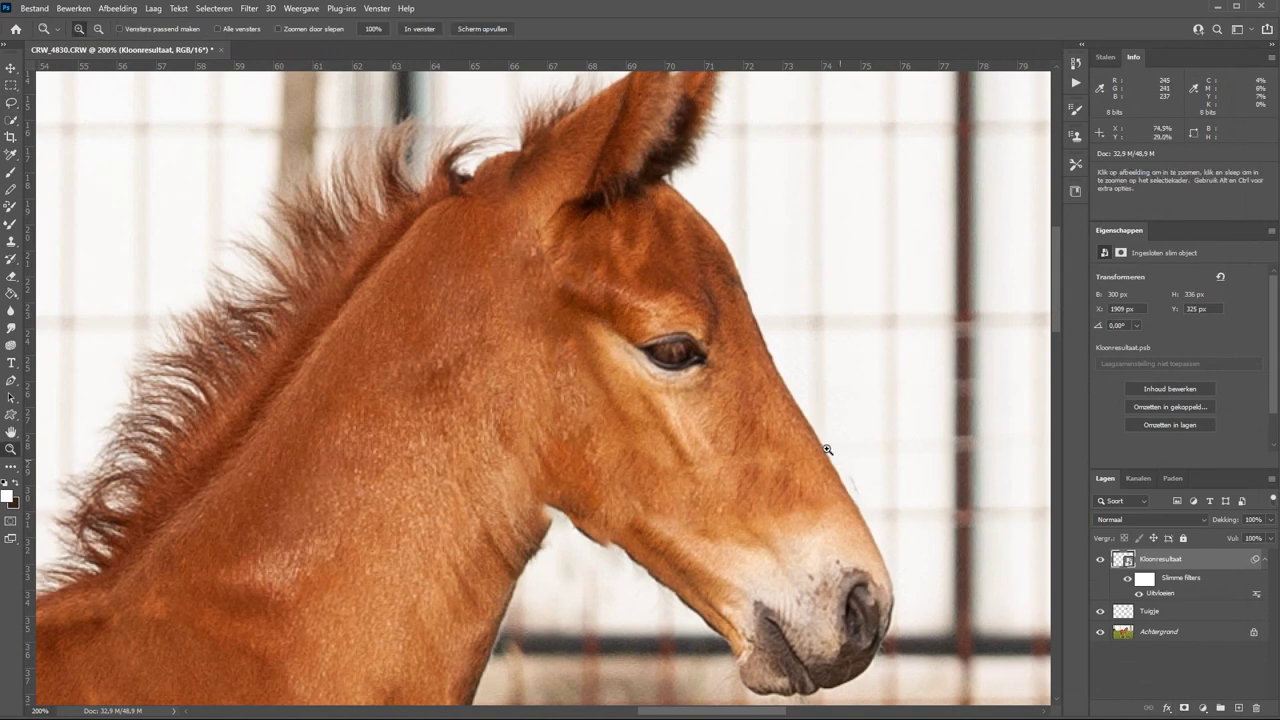
{"action": "mouse_move", "coordinate": [774, 365]}
{"action": "left_mouse_down"}
{"action": "mouse_move", "coordinate": [931, 551]}
{"action": "mouse_move", "coordinate": [651, 551]}
{"action": "left_mouse_up"}
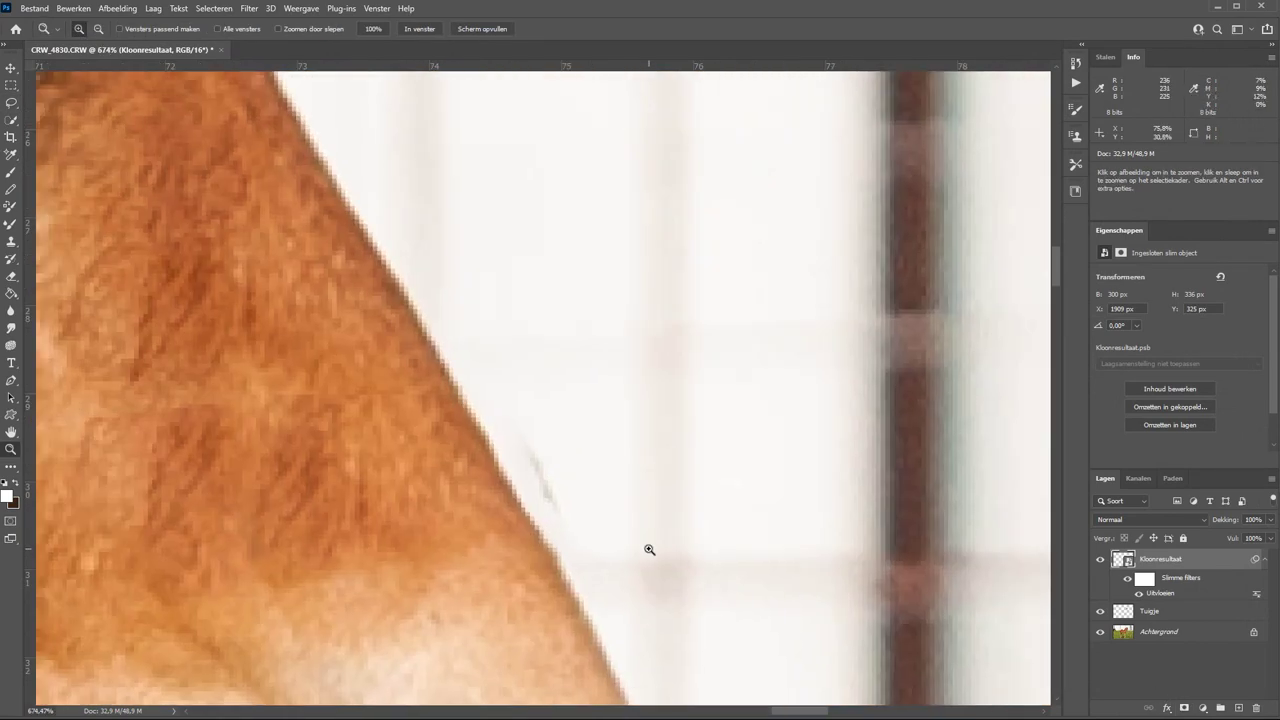
{"action": "left_click", "coordinate": [1101, 560]}
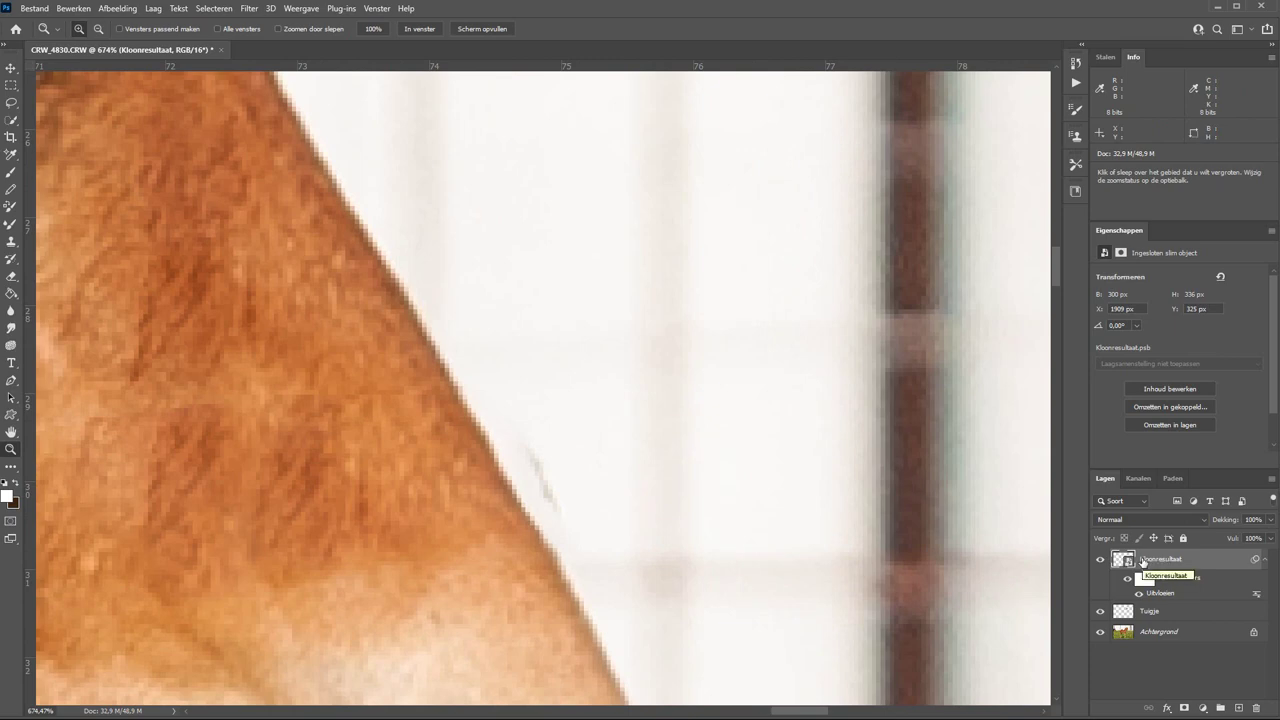
{"action": "left_click", "coordinate": [410, 30]}
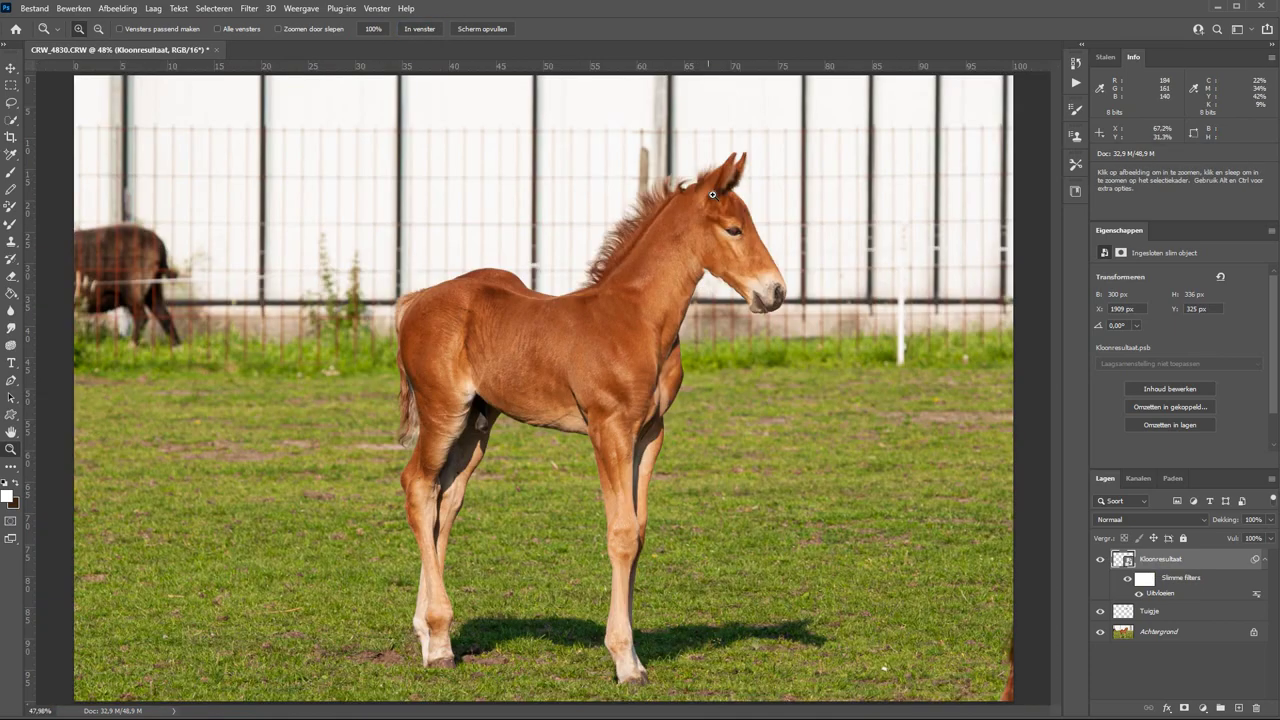
{"action": "mouse_move", "coordinate": [608, 147]}
{"action": "left_mouse_down"}
{"action": "mouse_move", "coordinate": [801, 333]}
{"action": "mouse_move", "coordinate": [745, 220]}
{"action": "left_mouse_up"}
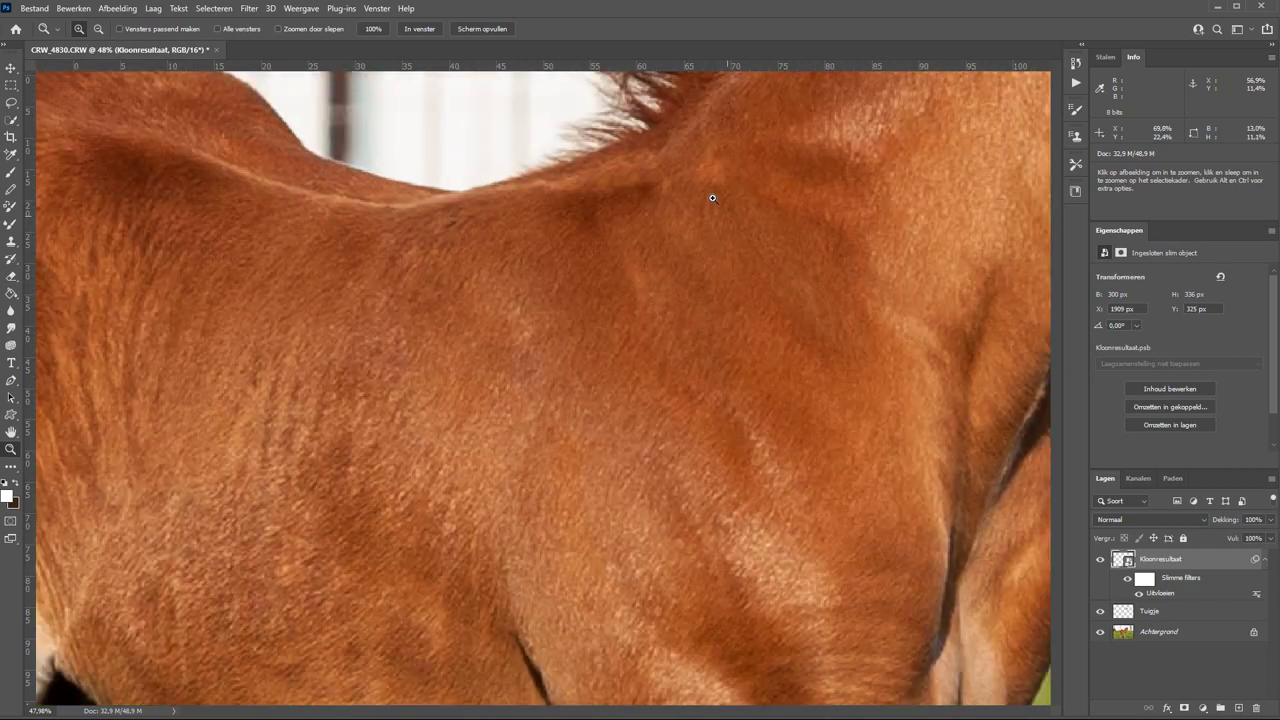
{"action": "left_click_drag", "start_coordinate": [569, 155], "coordinate": [895, 386]}
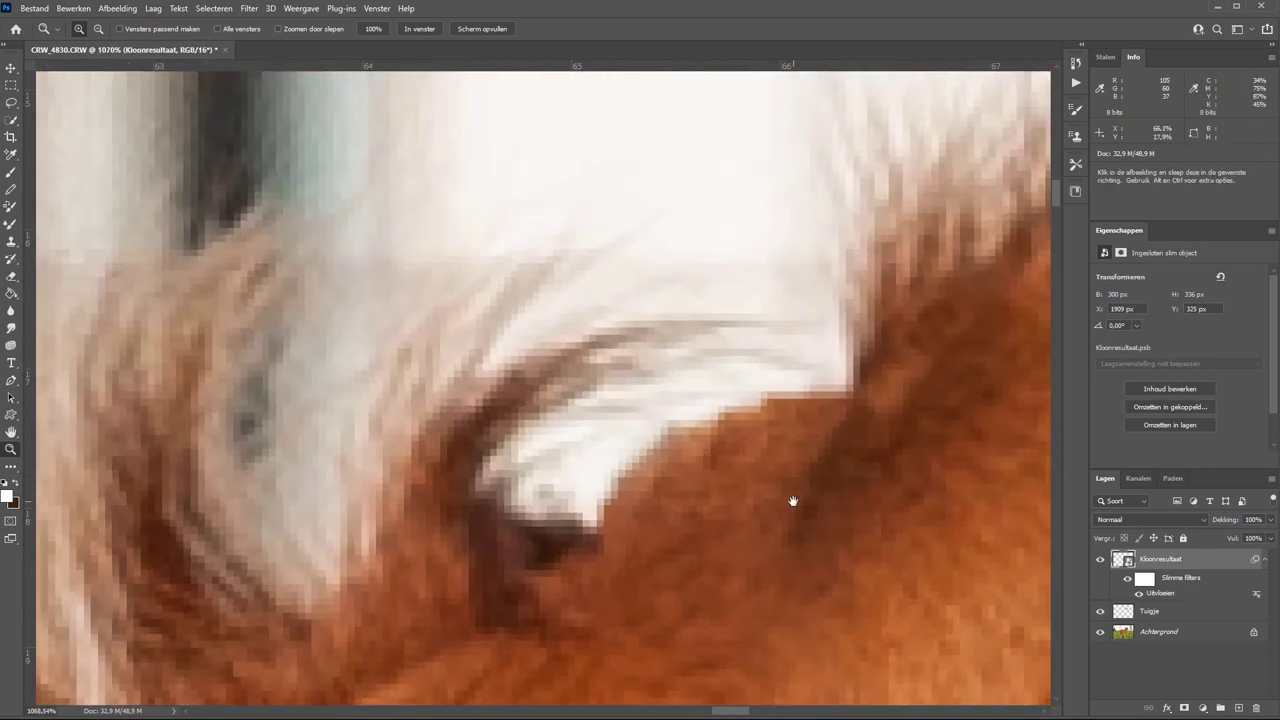
{"action": "left_click_drag", "start_coordinate": [794, 503], "coordinate": [673, 380]}
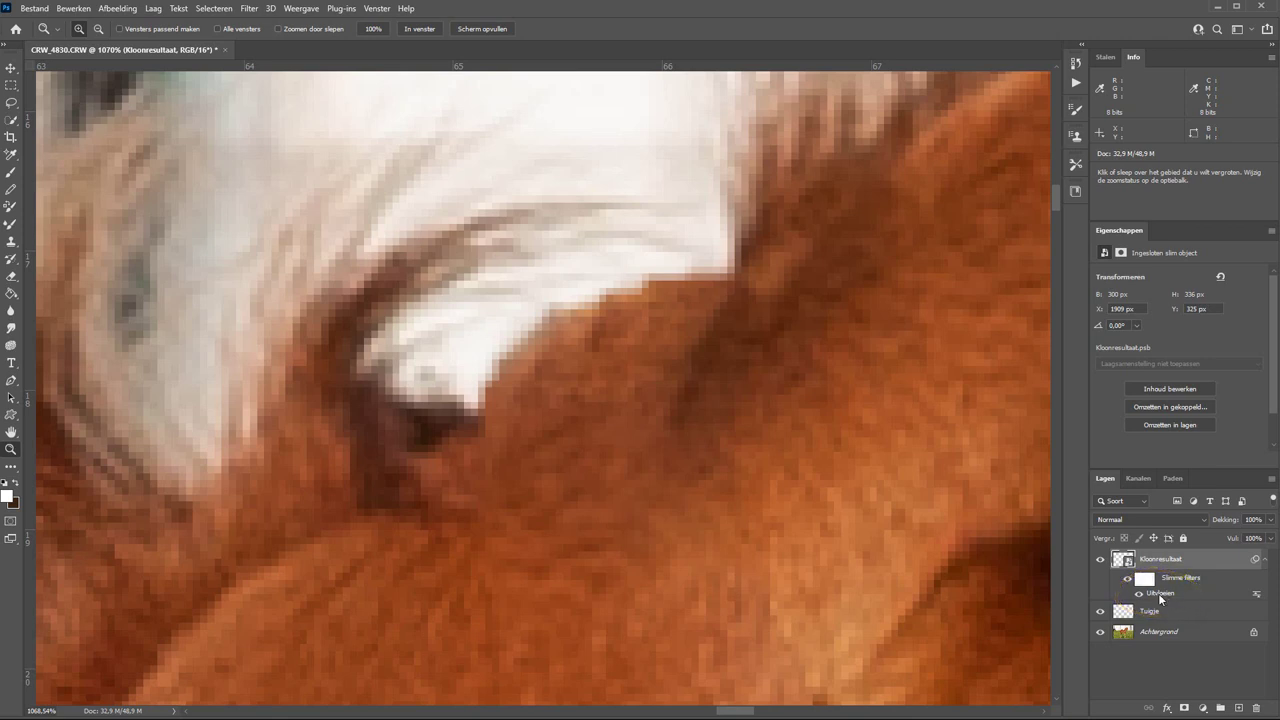
Step: Reopen the Uitvloeien smart filter zoomed in on the foal's ears and mane, with Forward Warp ready
{"action": "double_click", "coordinate": [1158, 594]}
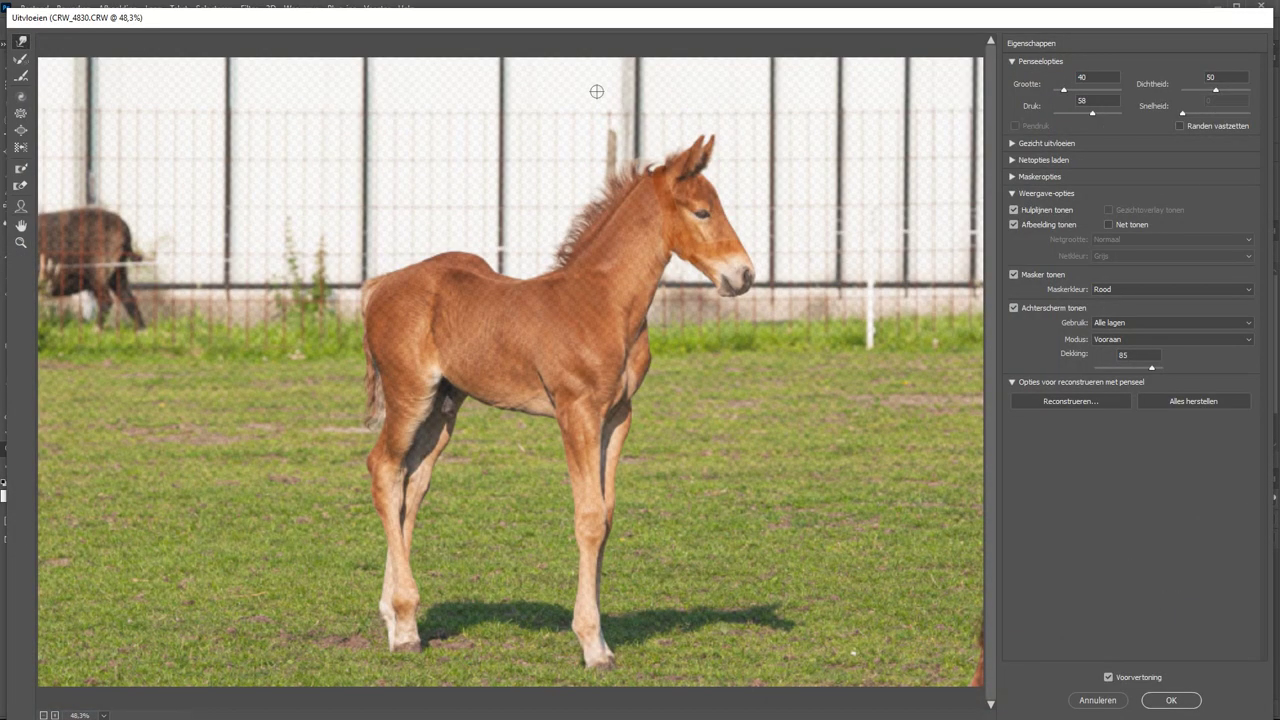
{"action": "left_click", "coordinate": [20, 242]}
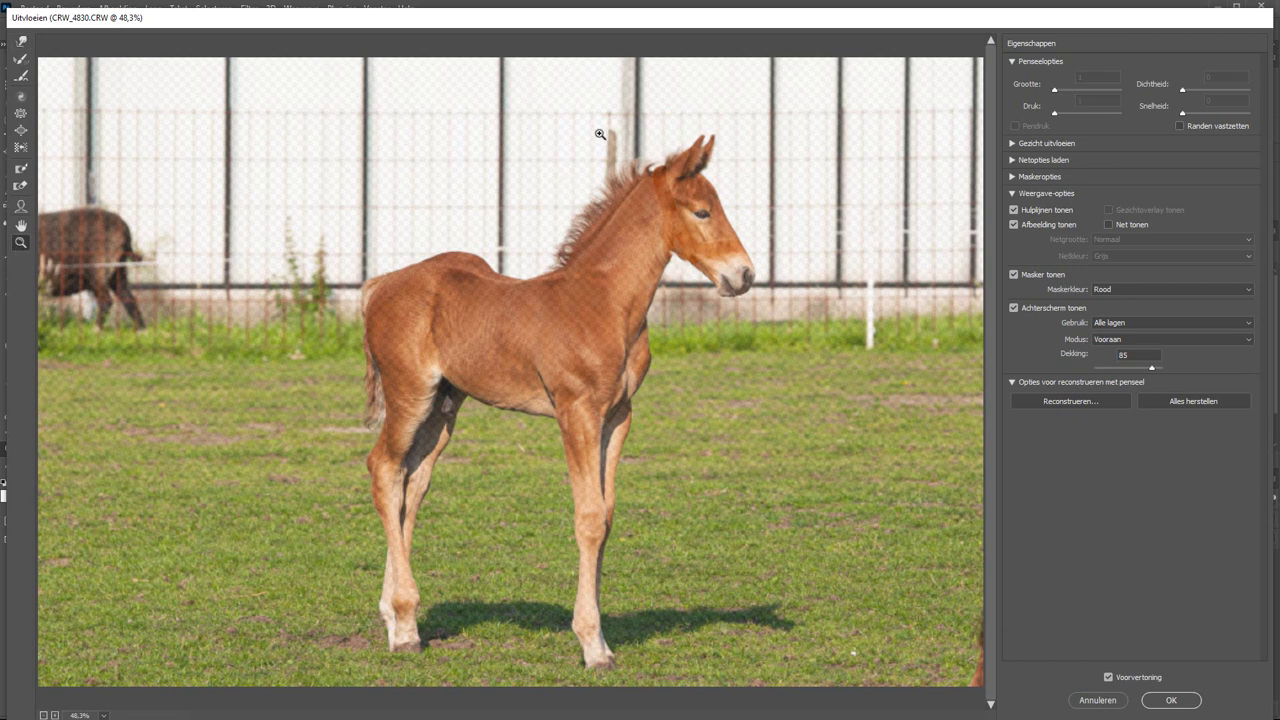
{"action": "left_click_drag", "start_coordinate": [601, 135], "coordinate": [712, 217]}
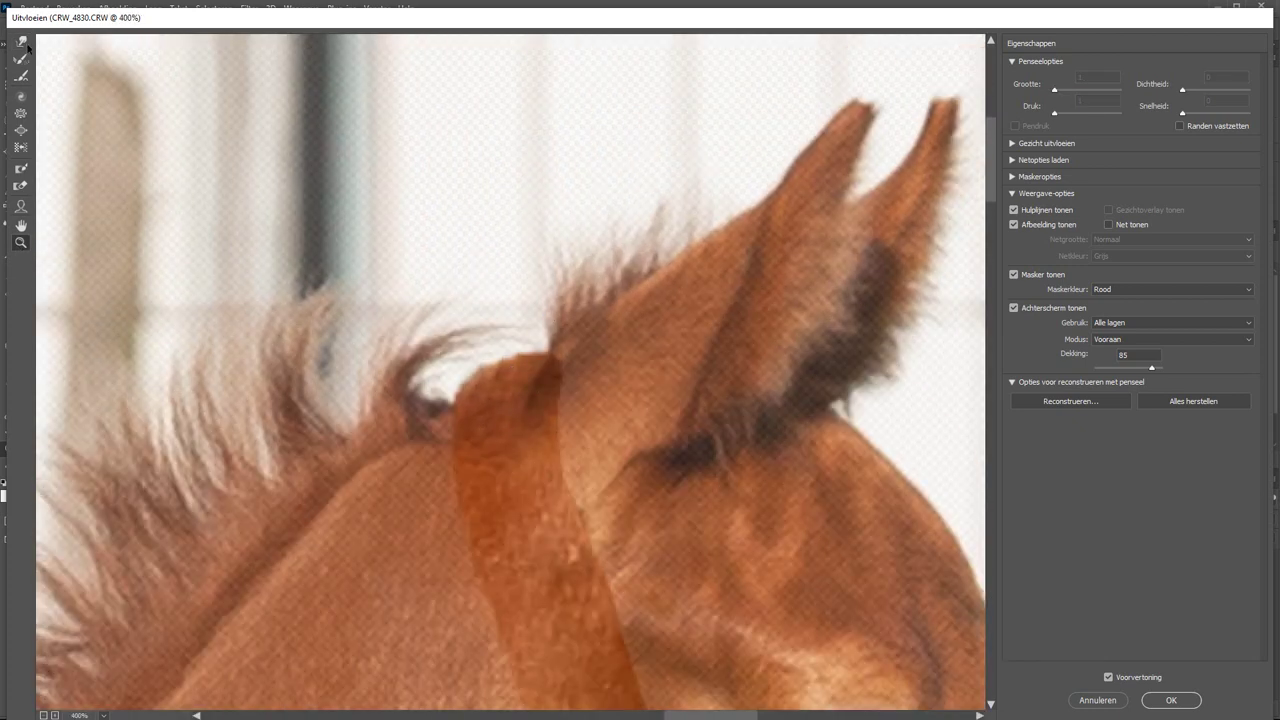
{"action": "left_click", "coordinate": [21, 42]}
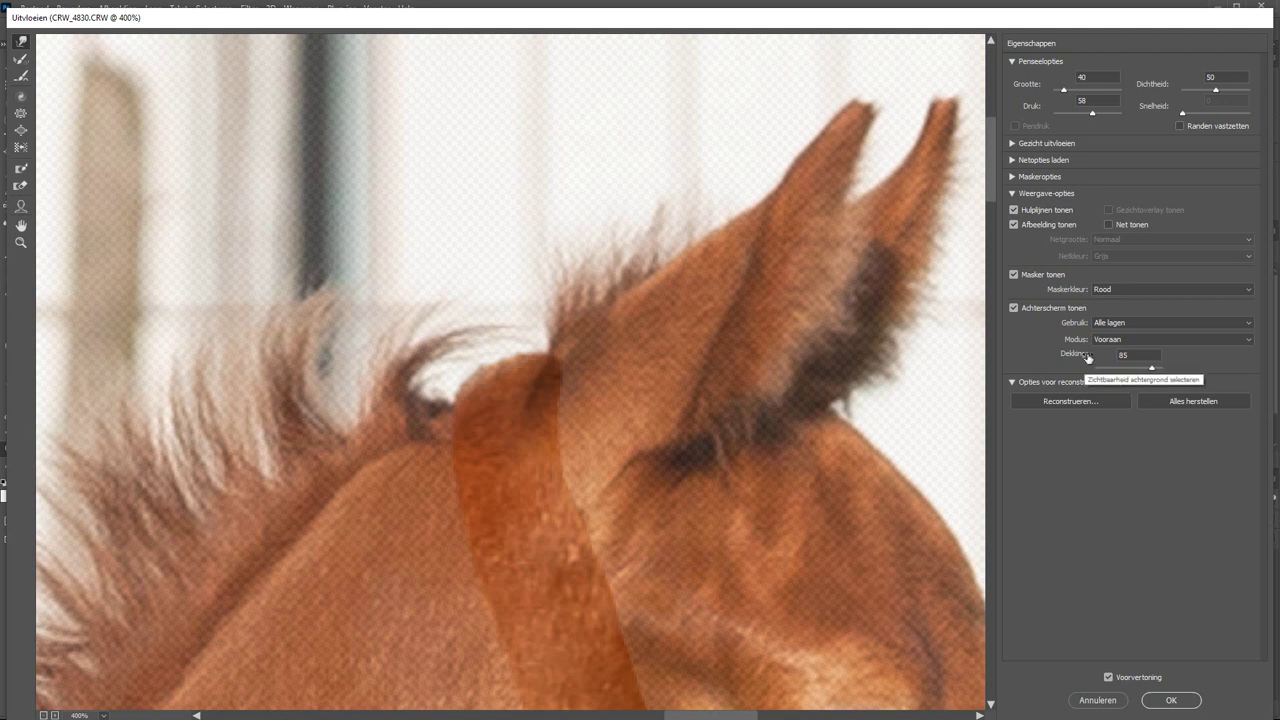
Step: Set the Liquify backdrop to Achtergrond in Achteraan mode at 76 opacity
{"action": "left_click", "coordinate": [1138, 323]}
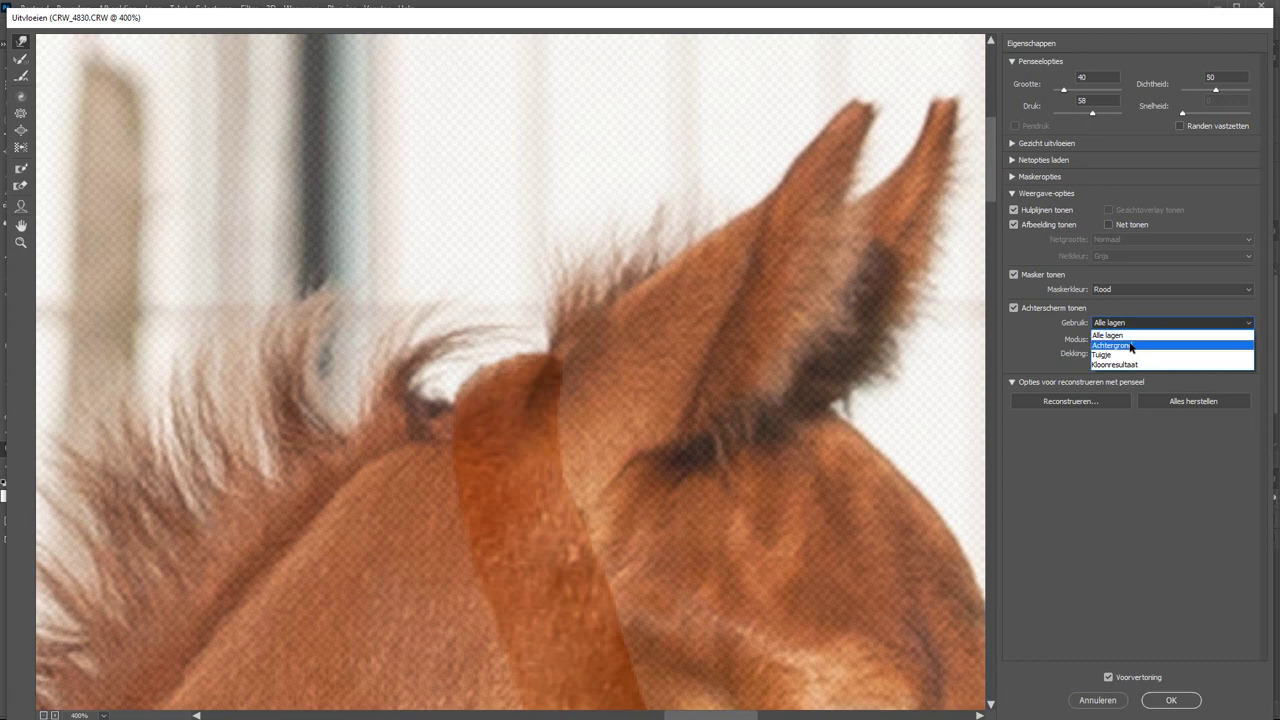
{"action": "left_click", "coordinate": [1131, 346]}
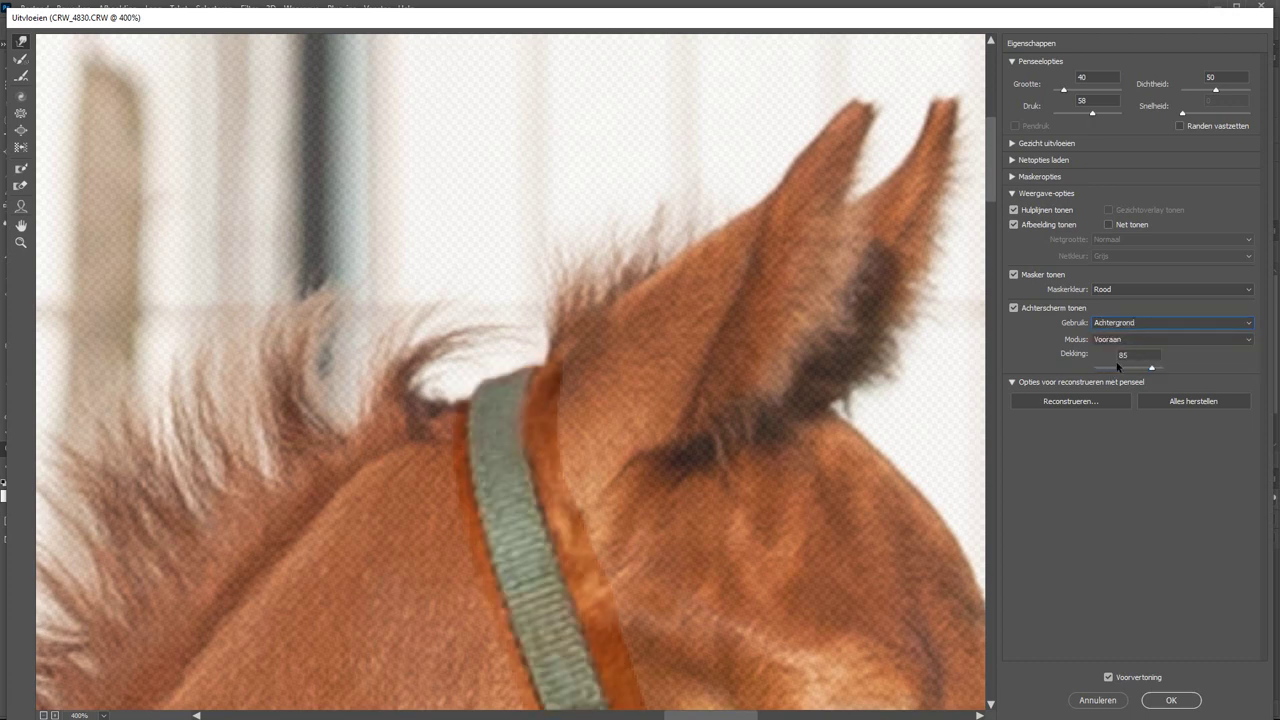
{"action": "left_click", "coordinate": [1122, 341]}
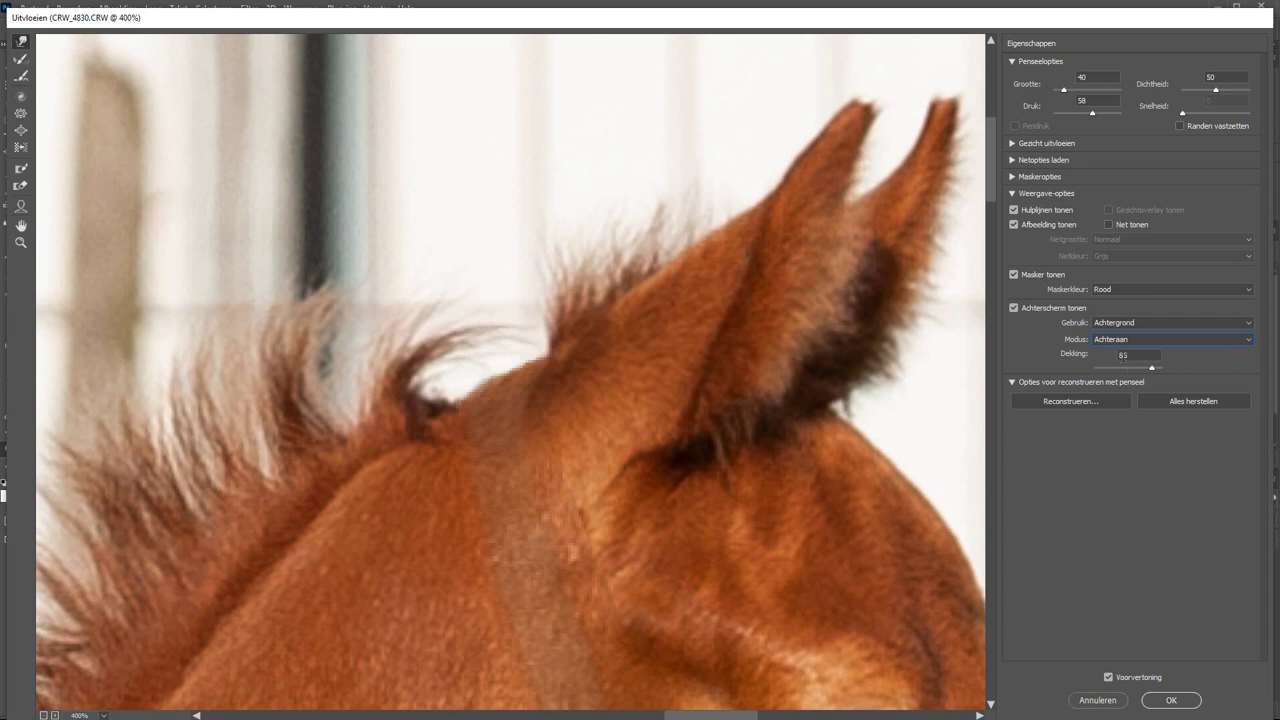
{"action": "mouse_move", "coordinate": [1151, 368]}
{"action": "left_mouse_down"}
{"action": "mouse_move", "coordinate": [1129, 369]}
{"action": "mouse_move", "coordinate": [1141, 373]}
{"action": "left_mouse_up"}
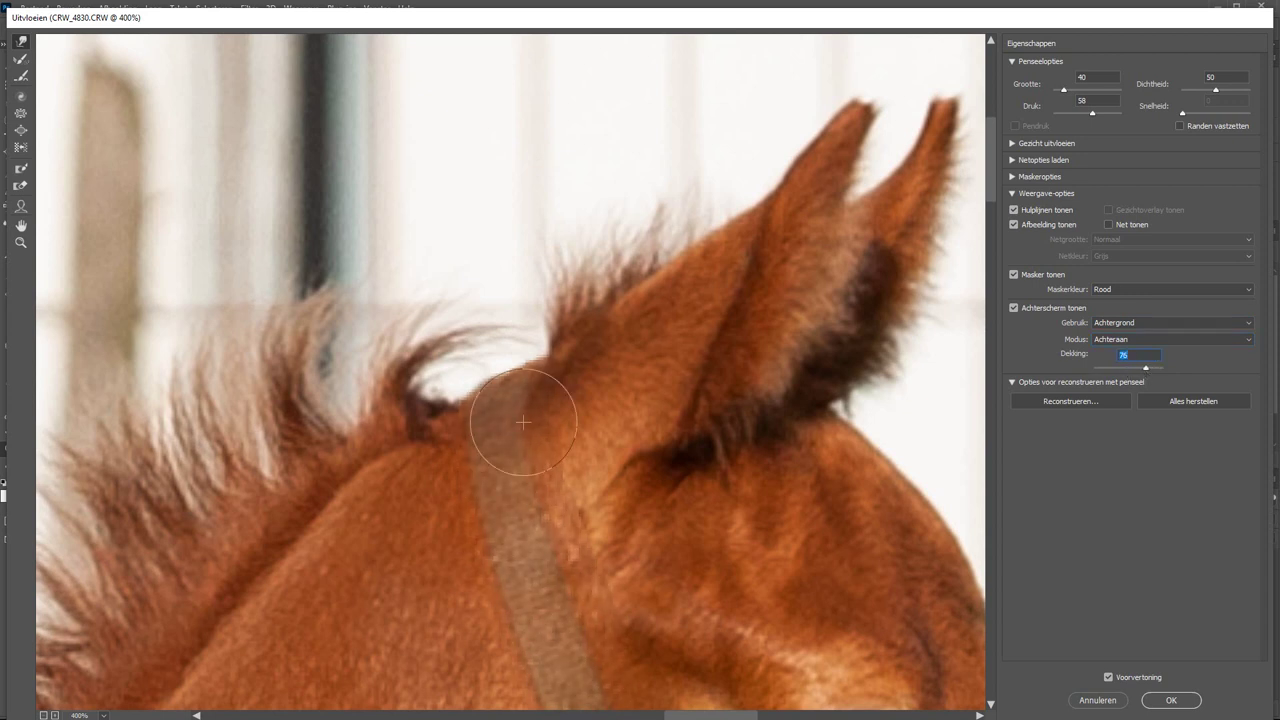
Step: Restore the distorted fur along the throat-neck edge with a small Reconstruct brush
{"action": "mouse_move", "coordinate": [586, 600]}
{"action": "left_mouse_down"}
{"action": "mouse_move", "coordinate": [586, 240]}
{"action": "mouse_move", "coordinate": [351, 149]}
{"action": "left_mouse_up"}
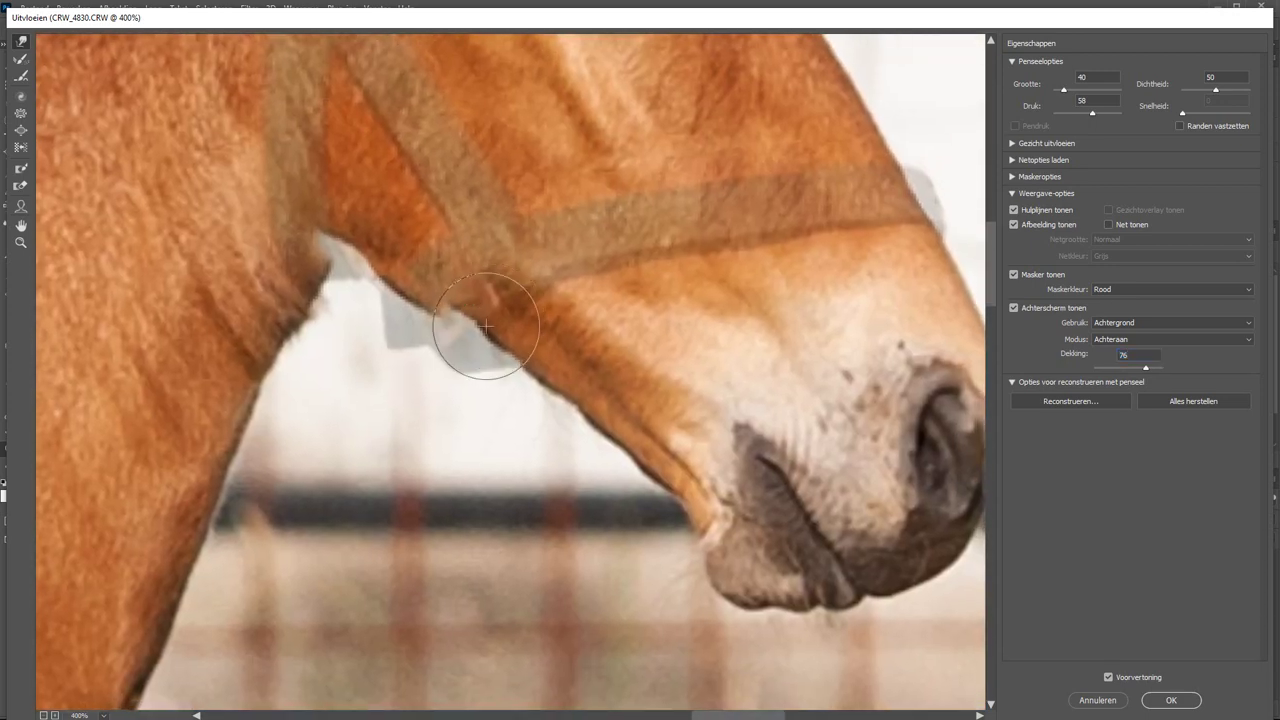
{"action": "key", "text": "bracketleft"}
{"action": "key", "text": "bracketleft"}
{"action": "key", "text": "bracketleft"}
{"action": "key", "text": "bracketleft"}
{"action": "key", "text": "bracketleft"}
{"action": "key", "text": "bracketleft"}
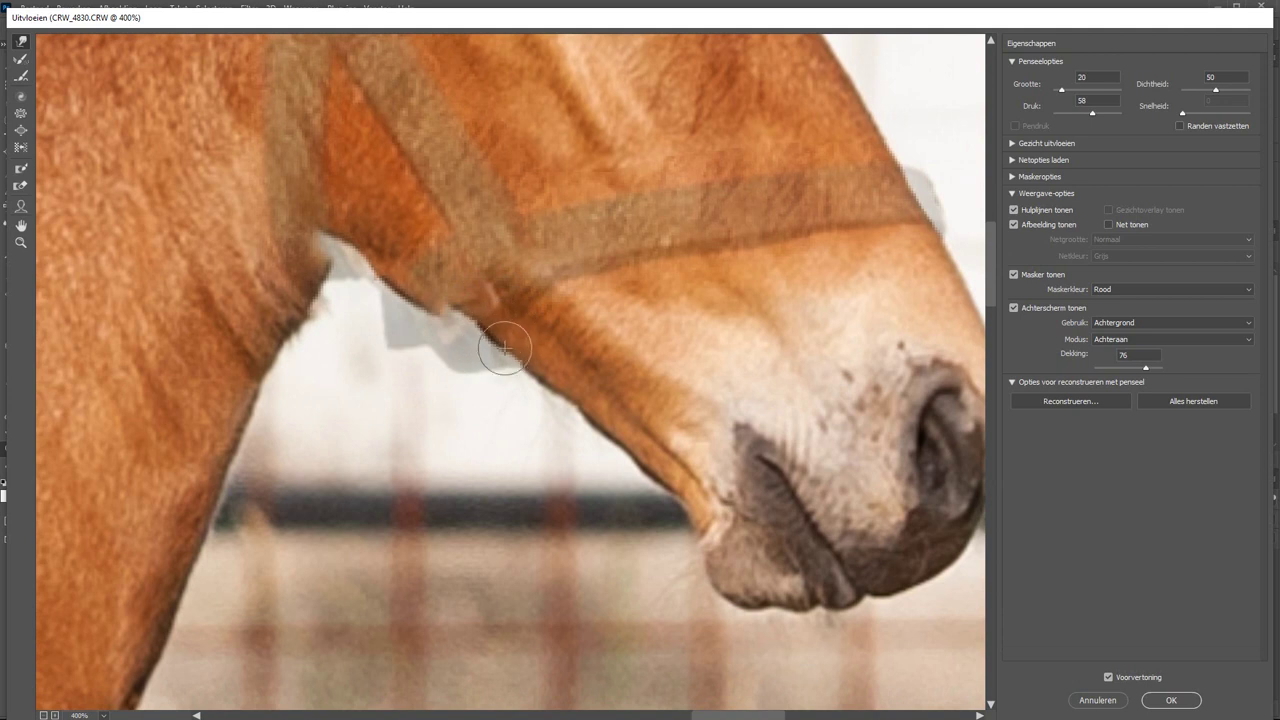
{"action": "key", "text": "bracketleft"}
{"action": "key", "text": "bracketleft"}
{"action": "key", "text": "bracketleft"}
{"action": "key", "text": "ctrl+space"}
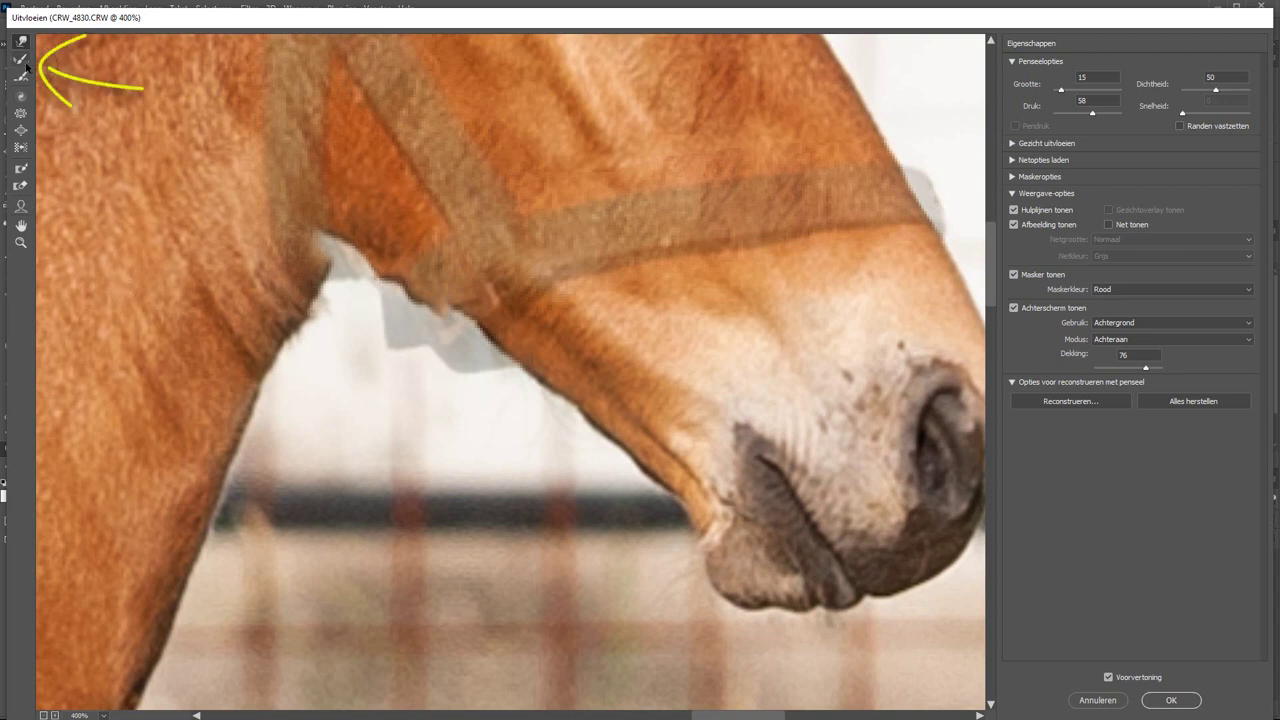
{"action": "left_click", "coordinate": [21, 62]}
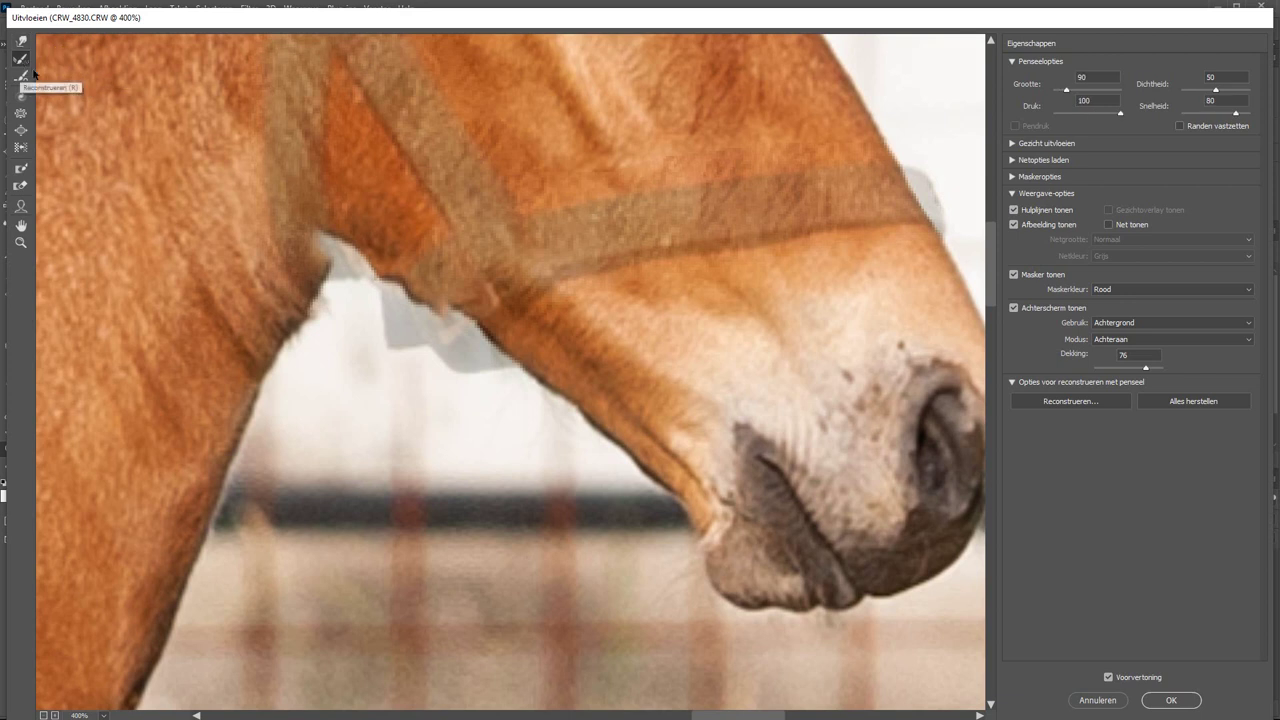
{"action": "key", "text": "bracketleft"}
{"action": "key", "text": "bracketleft"}
{"action": "key", "text": "bracketleft"}
{"action": "key", "text": "bracketleft"}
{"action": "key", "text": "bracketleft"}
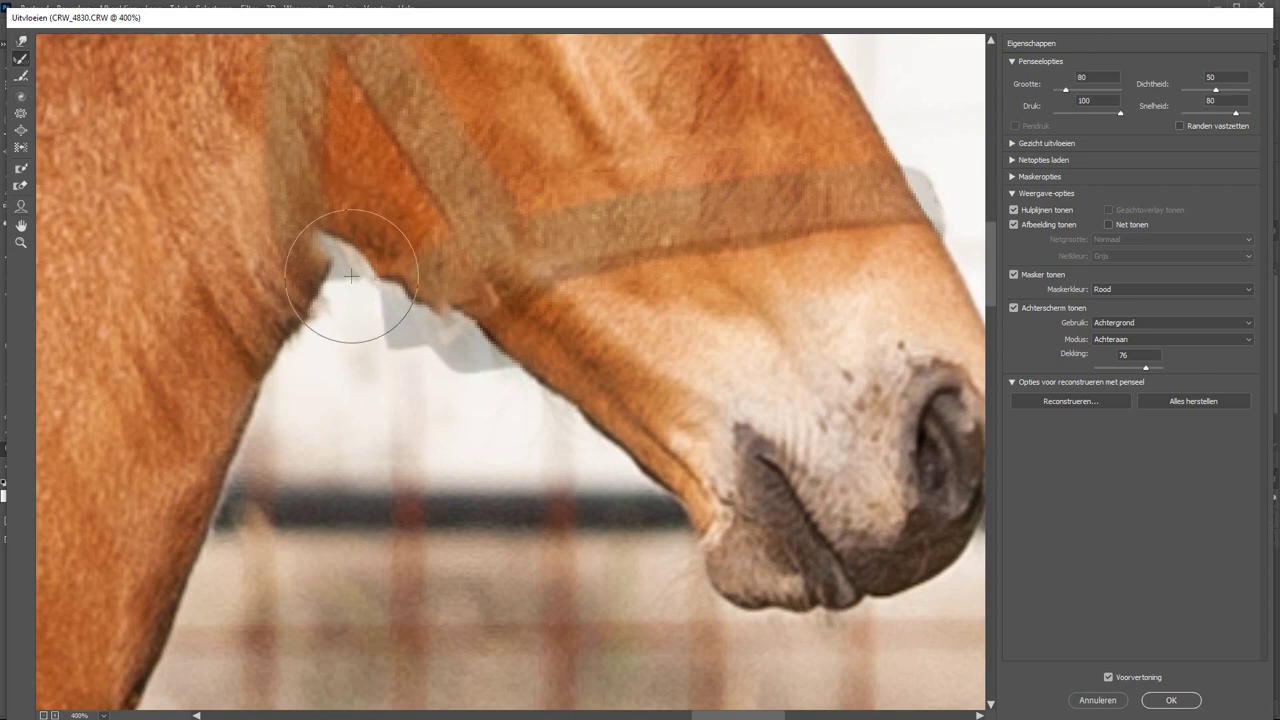
{"action": "key", "text": "bracketleft"}
{"action": "mouse_move", "coordinate": [394, 270]}
{"action": "left_mouse_down"}
{"action": "mouse_move", "coordinate": [428, 286]}
{"action": "mouse_move", "coordinate": [414, 314]}
{"action": "mouse_move", "coordinate": [357, 286]}
{"action": "mouse_move", "coordinate": [416, 314]}
{"action": "left_mouse_up"}
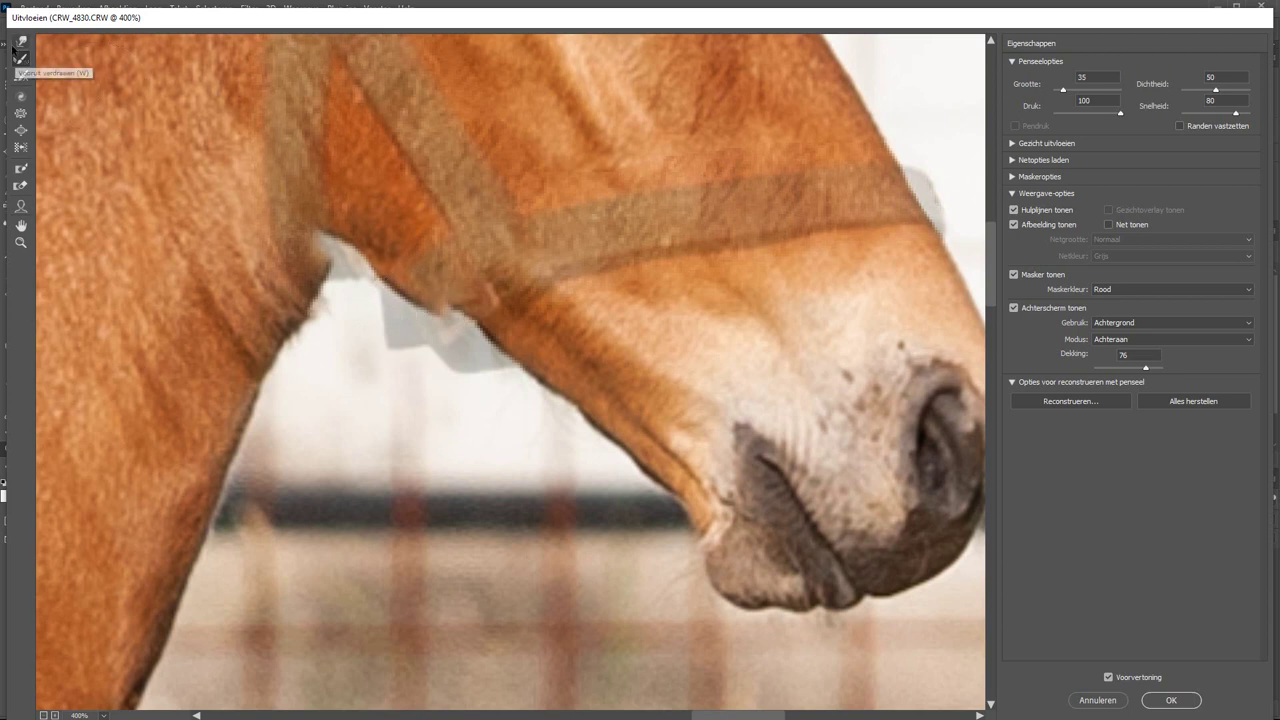
Step: Switch back to a larger Forward Warp brush and apply the updated Liquify
{"action": "left_click", "coordinate": [21, 41]}
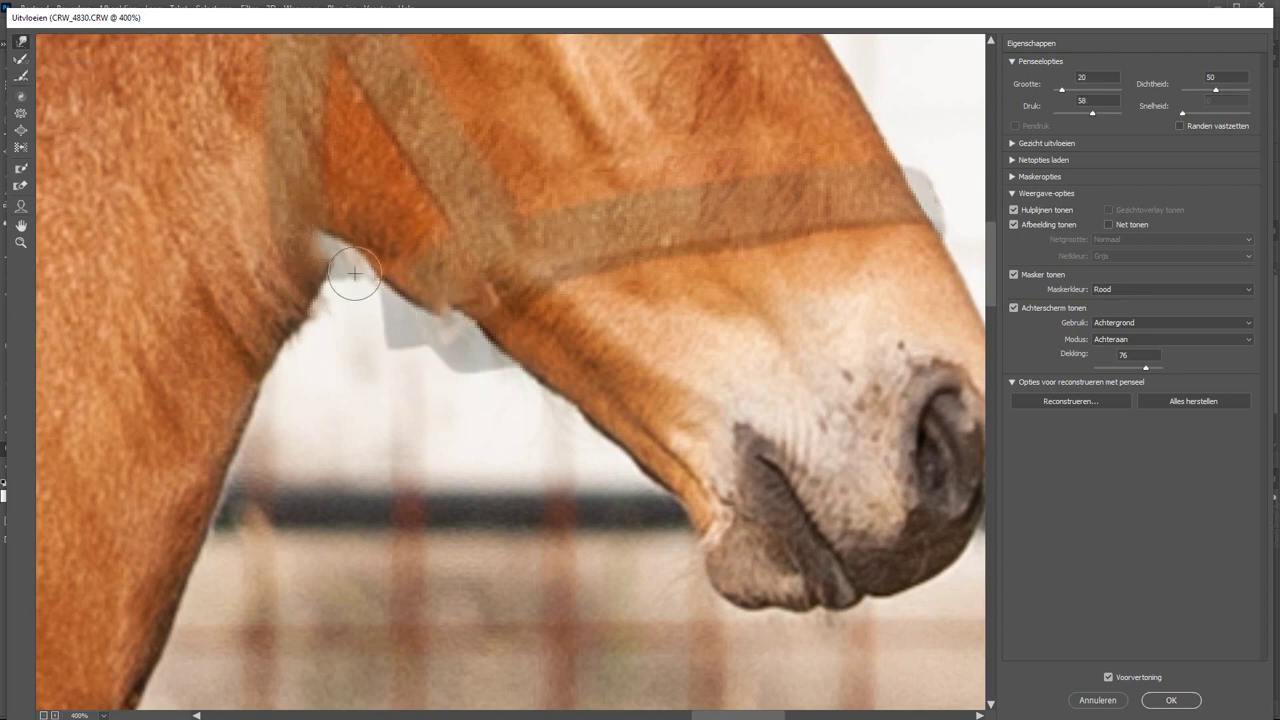
{"action": "key", "text": "bracketright"}
{"action": "key", "text": "bracketright"}
{"action": "key", "text": "bracketright"}
{"action": "key", "text": "bracketright"}
{"action": "key", "text": "bracketright"}
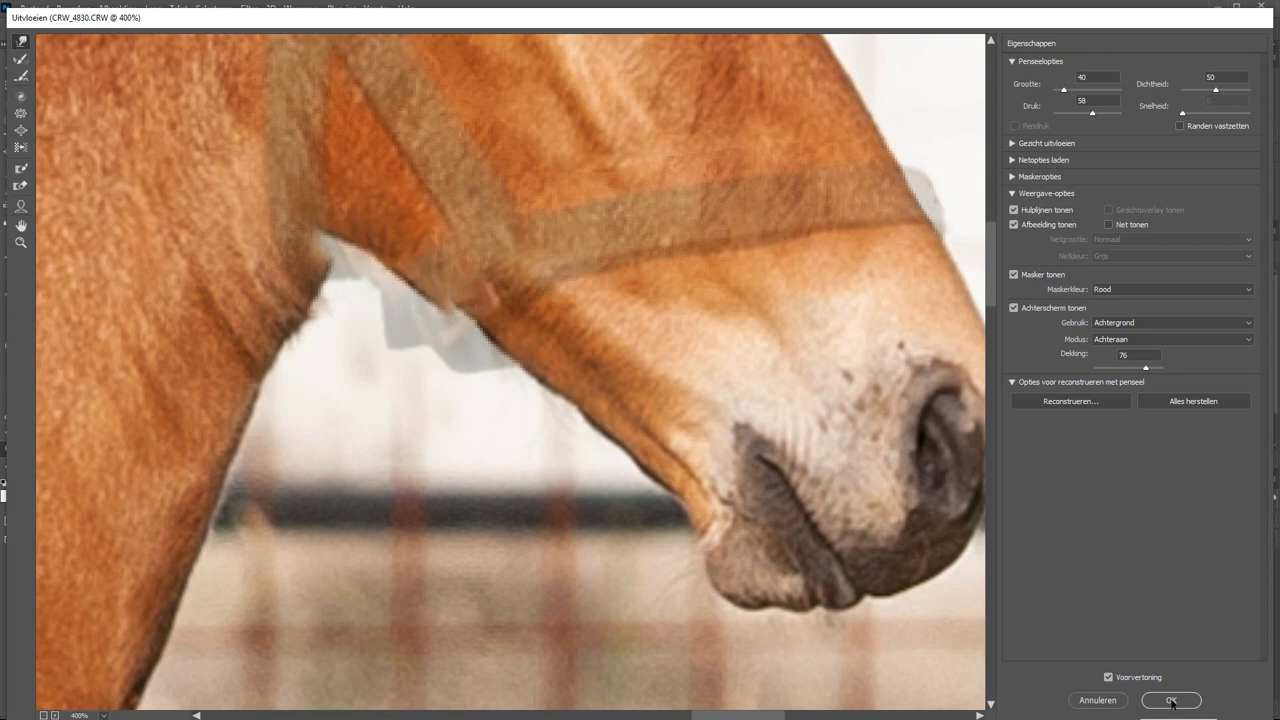
{"action": "left_click", "coordinate": [1171, 701]}
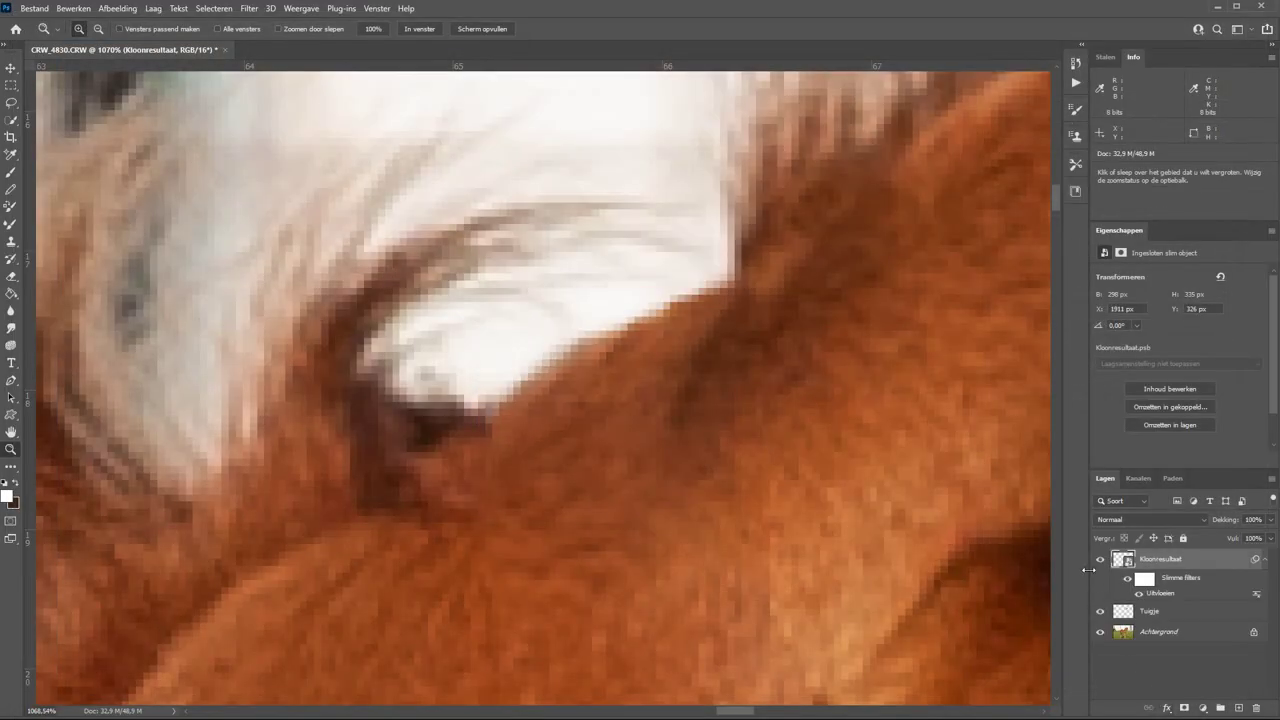
{"action": "key", "text": "ctrl+1"}
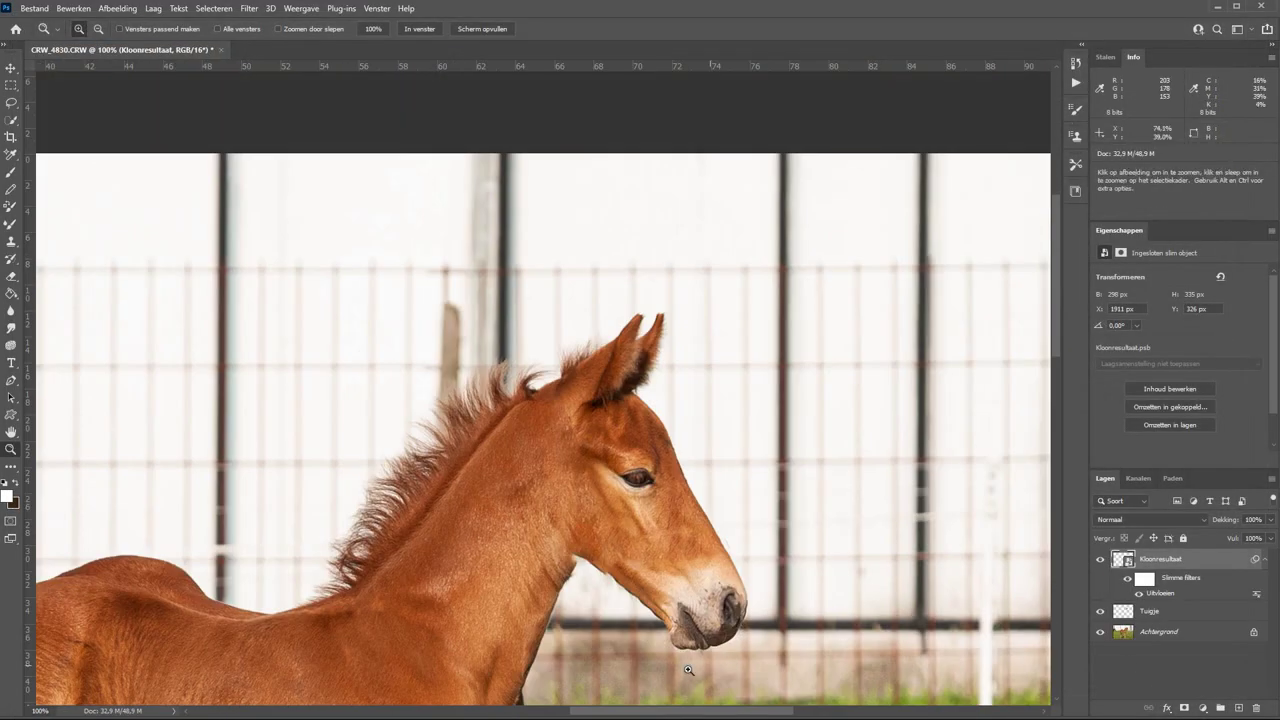
{"action": "left_click_drag", "start_coordinate": [555, 617], "coordinate": [567, 517]}
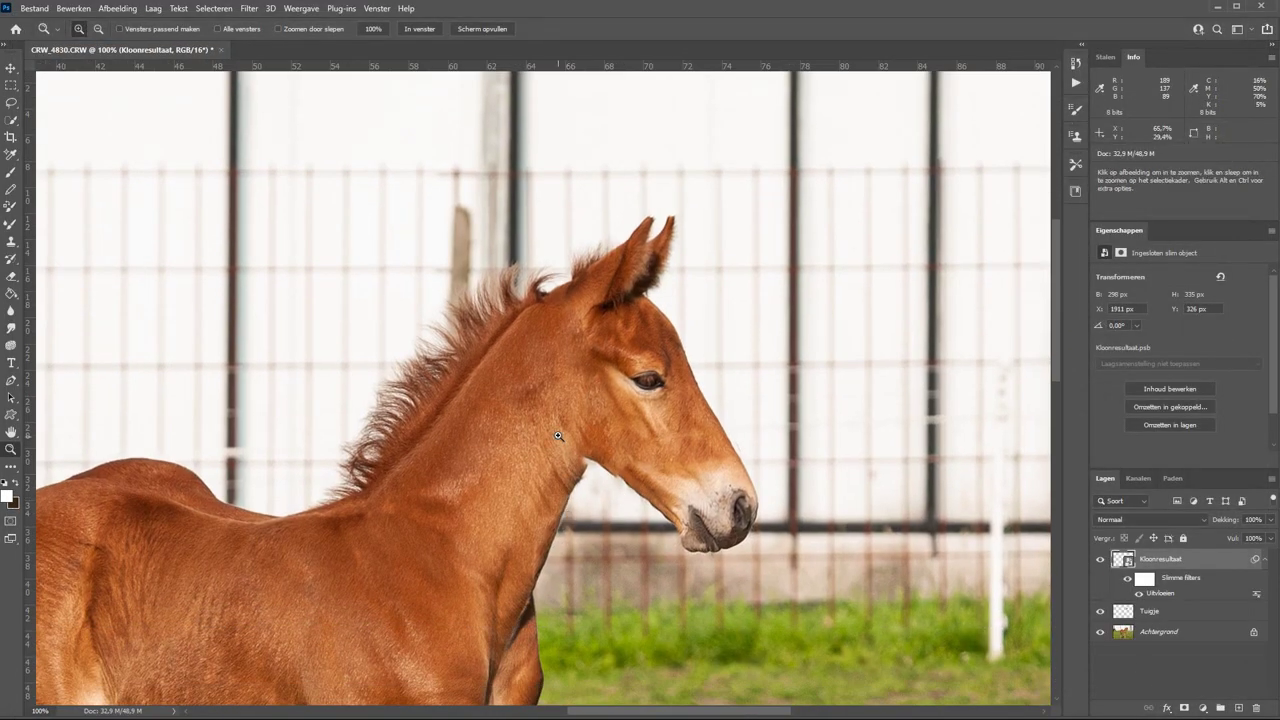
{"action": "left_click_drag", "start_coordinate": [555, 417], "coordinate": [744, 557]}
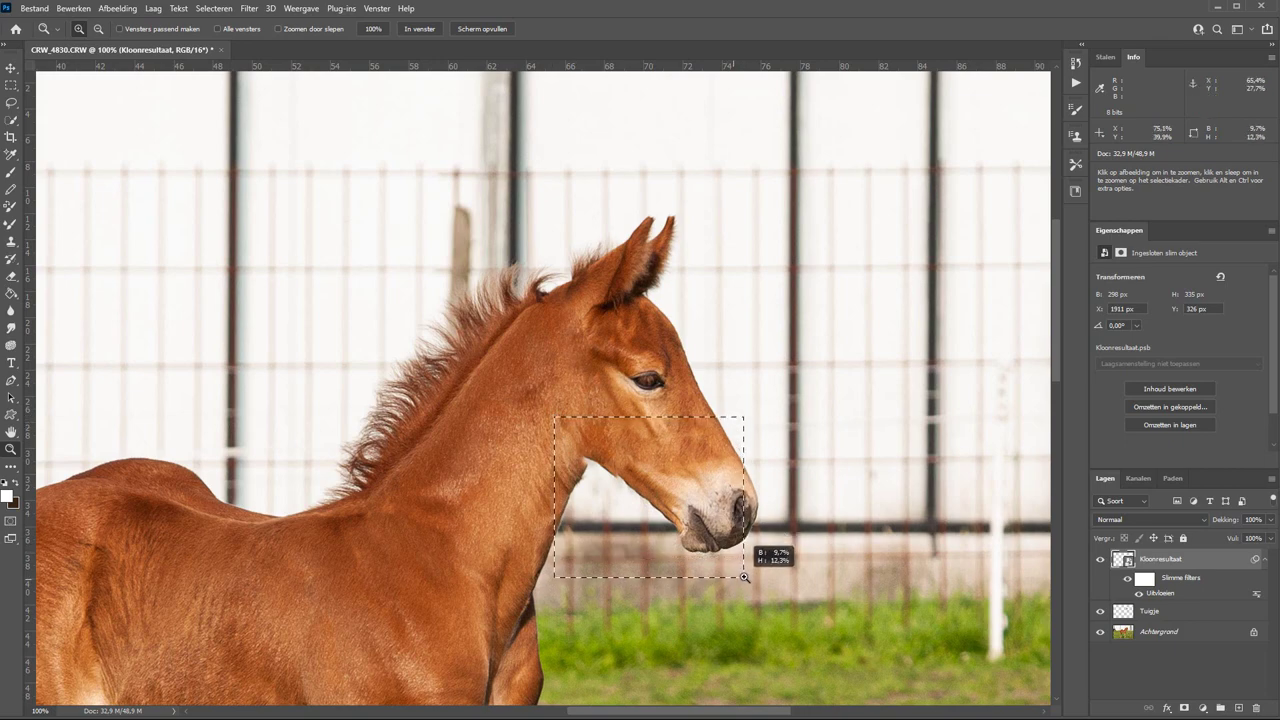
{"action": "left_click_drag", "start_coordinate": [744, 557], "coordinate": [750, 560]}
{"action": "left_click_drag", "start_coordinate": [477, 451], "coordinate": [533, 461]}
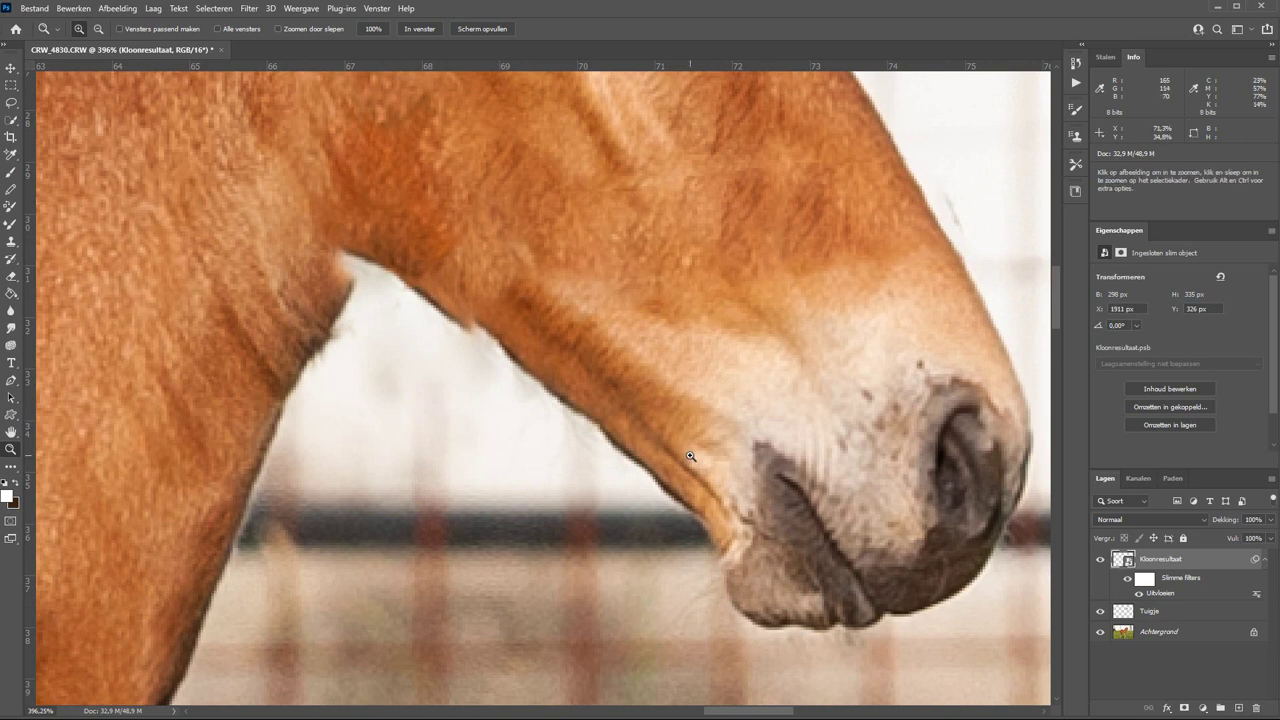
Step: Reopen Uitvloeien with the backdrop shown, smooth the throat edge under the jaw, and apply
{"action": "double_click", "coordinate": [1150, 593]}
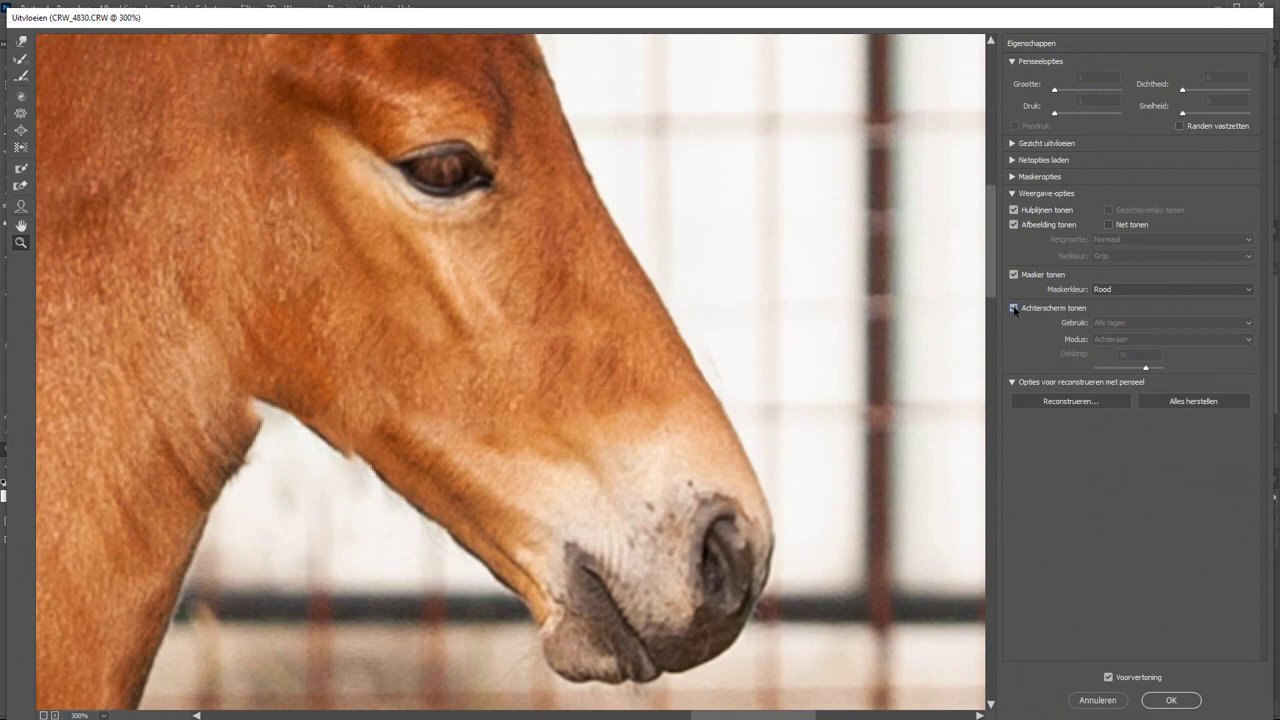
{"action": "left_click", "coordinate": [1014, 309]}
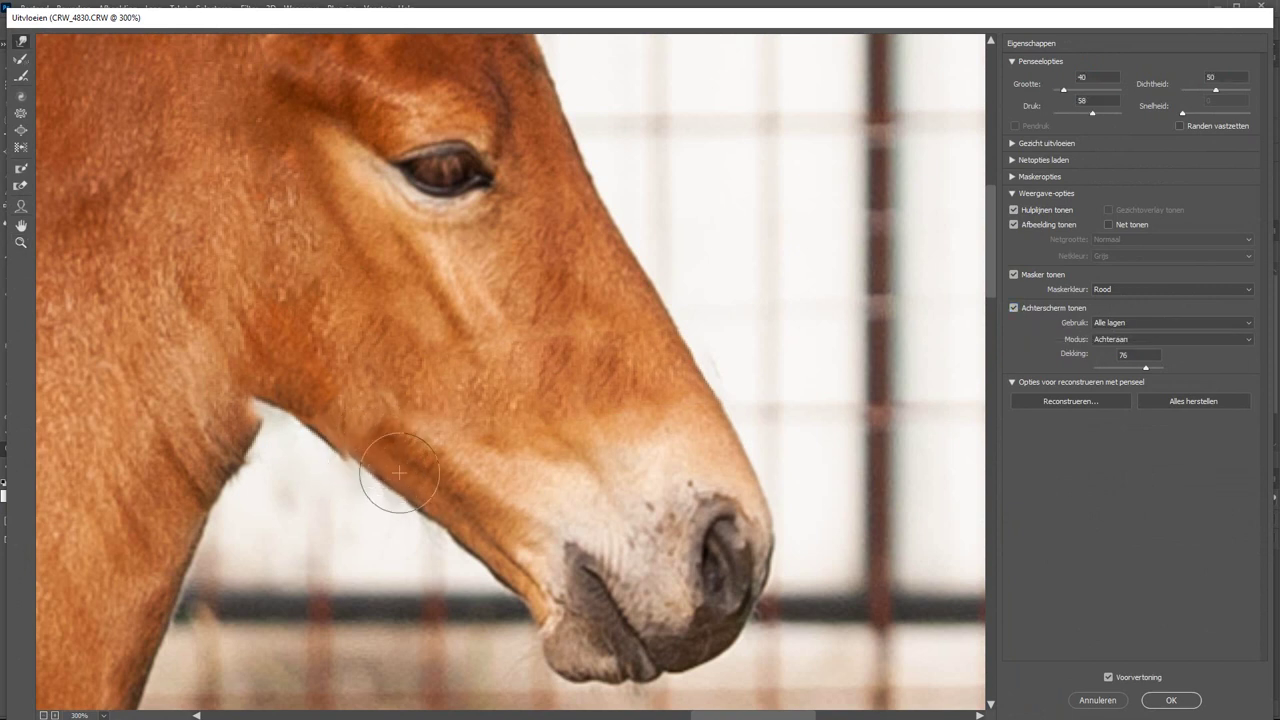
{"action": "left_click_drag", "start_coordinate": [238, 449], "coordinate": [290, 410]}
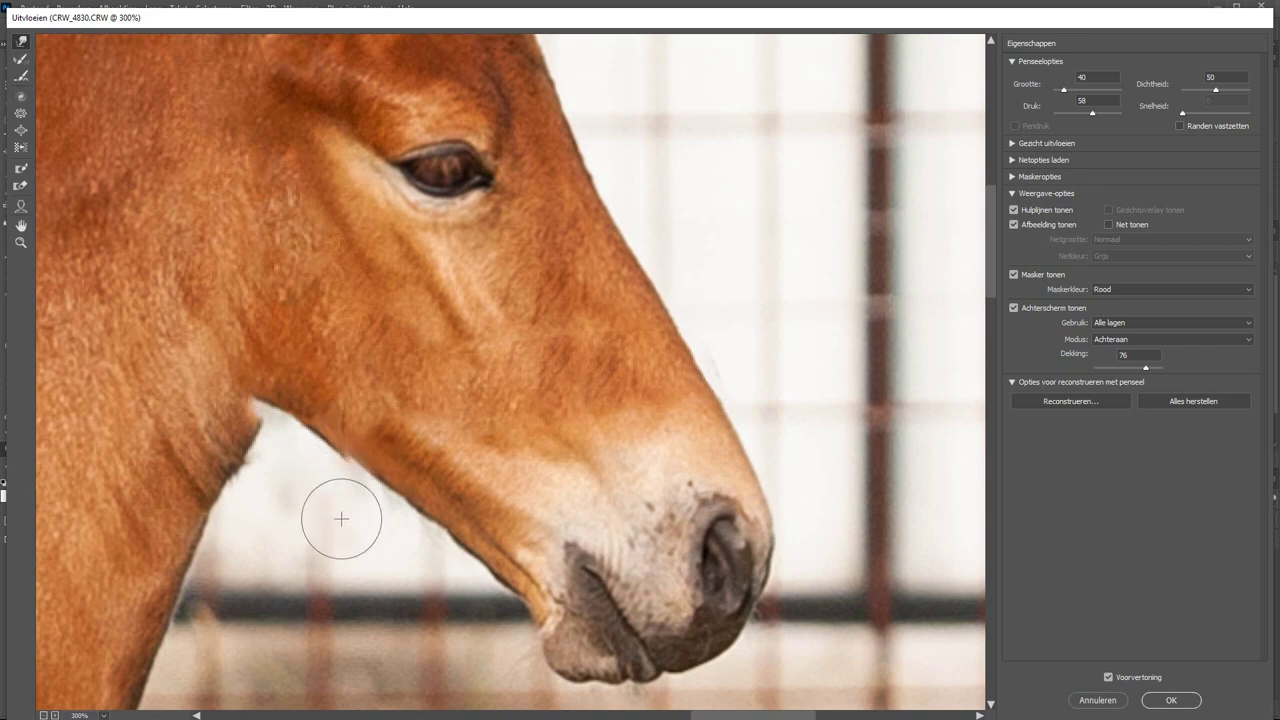
{"action": "left_click", "coordinate": [1168, 702]}
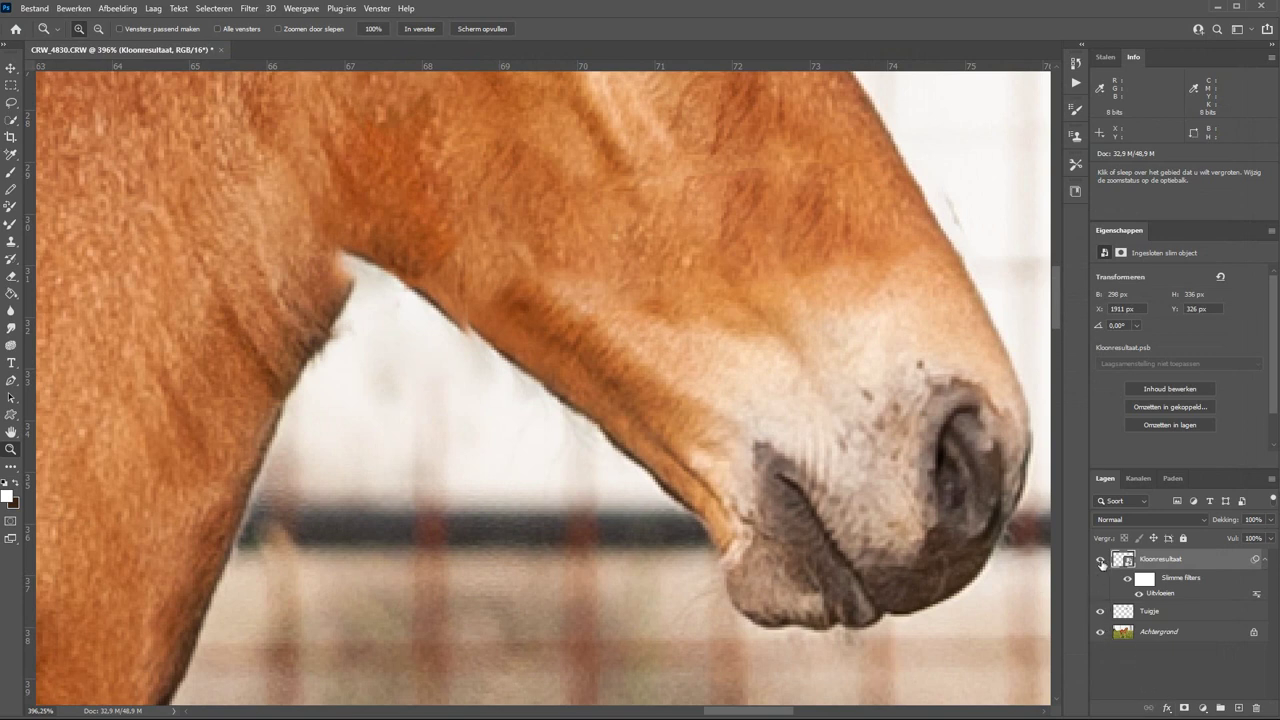
Step: Recheck Kloonresultaat's visibility and add a new empty layer named Klonen at the top
{"action": "left_click", "coordinate": [1101, 563]}
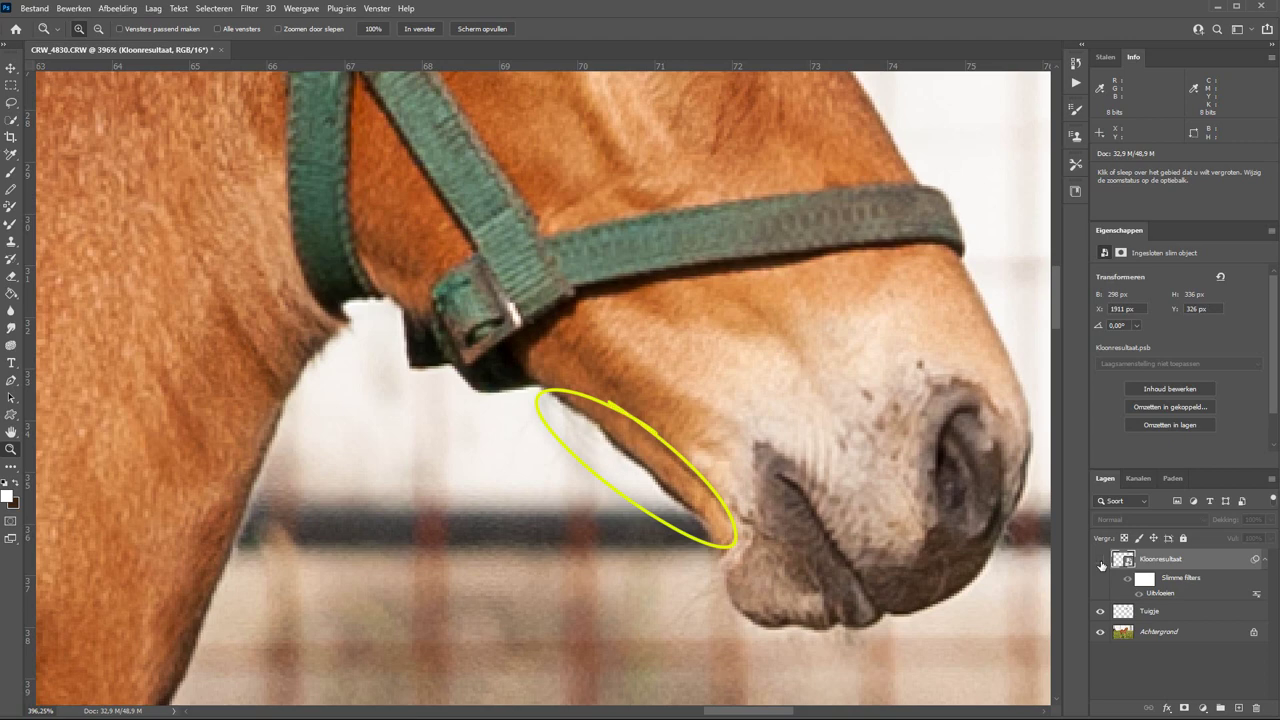
{"action": "left_click", "coordinate": [1101, 563]}
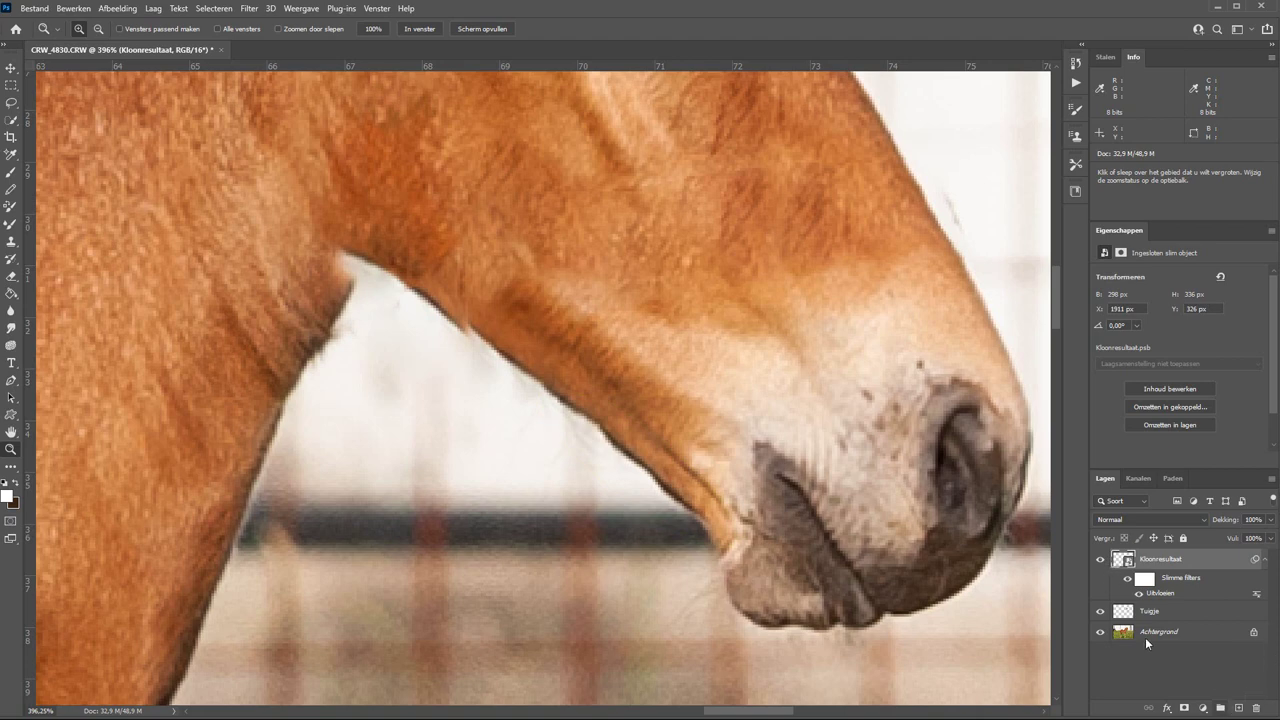
{"action": "left_click", "coordinate": [153, 9]}
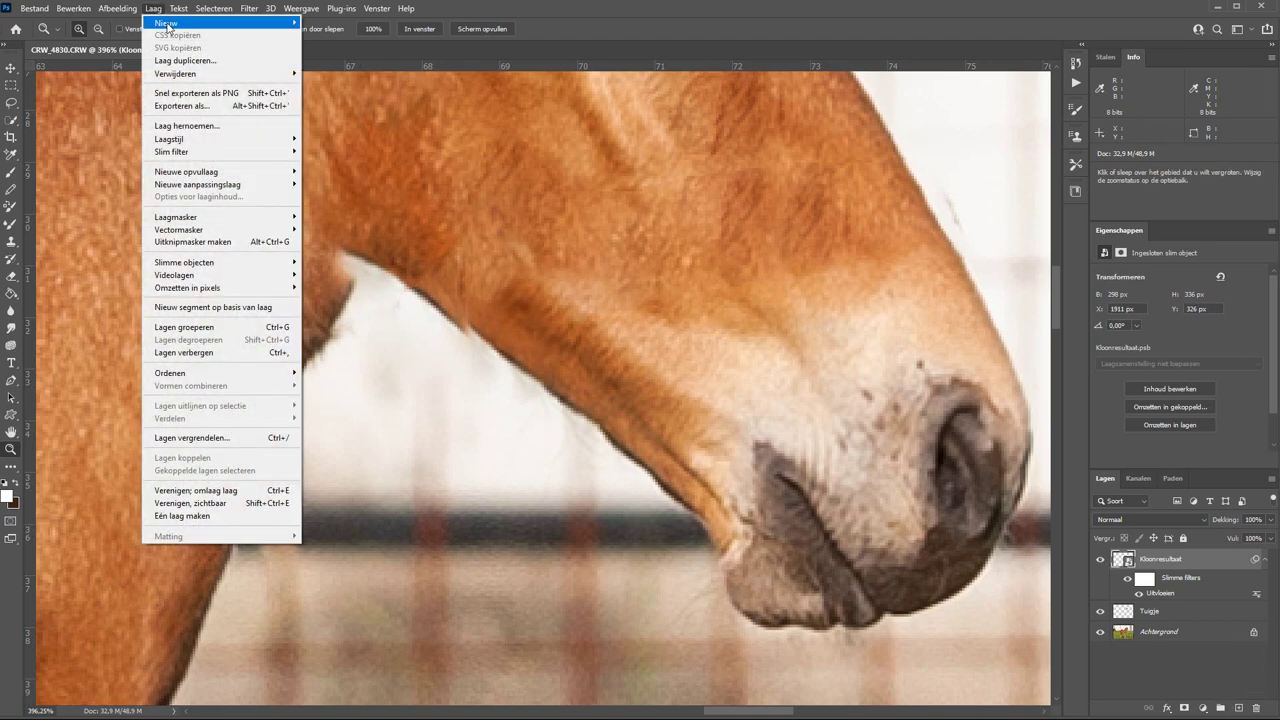
{"action": "mouse_move", "coordinate": [166, 22]}
{"action": "left_click", "coordinate": [318, 23]}
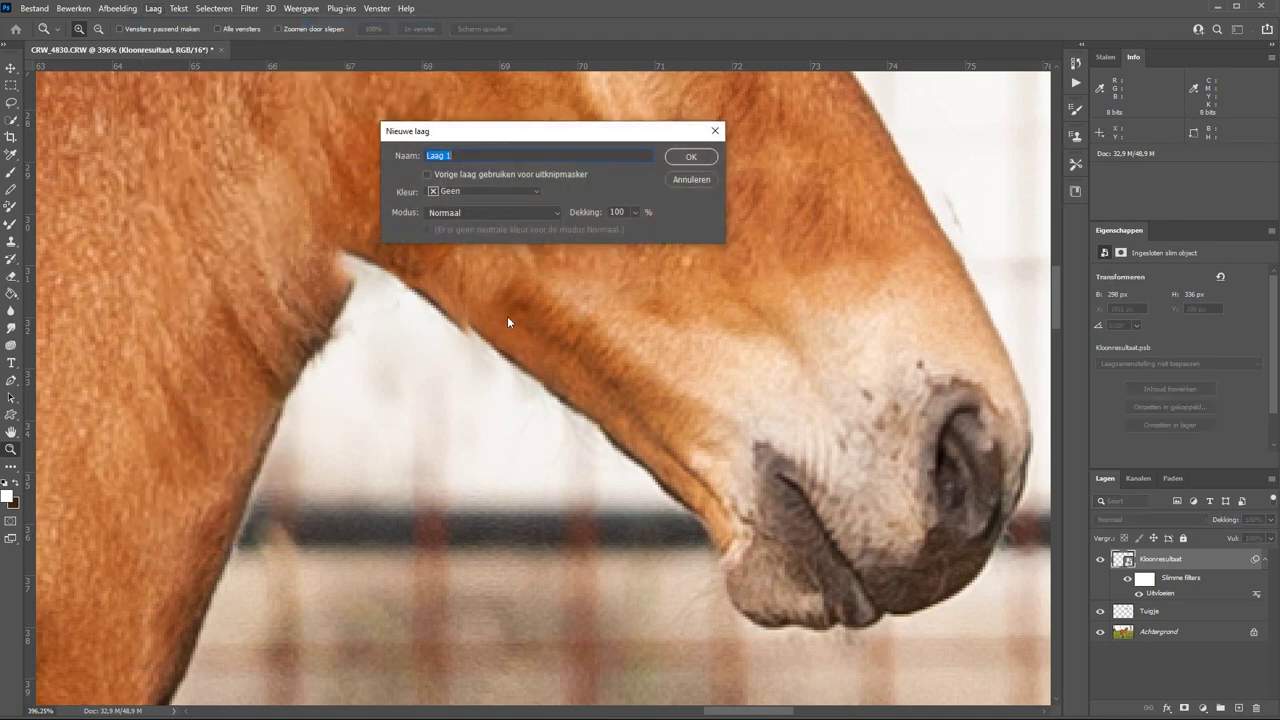
{"action": "type", "text": "K"}
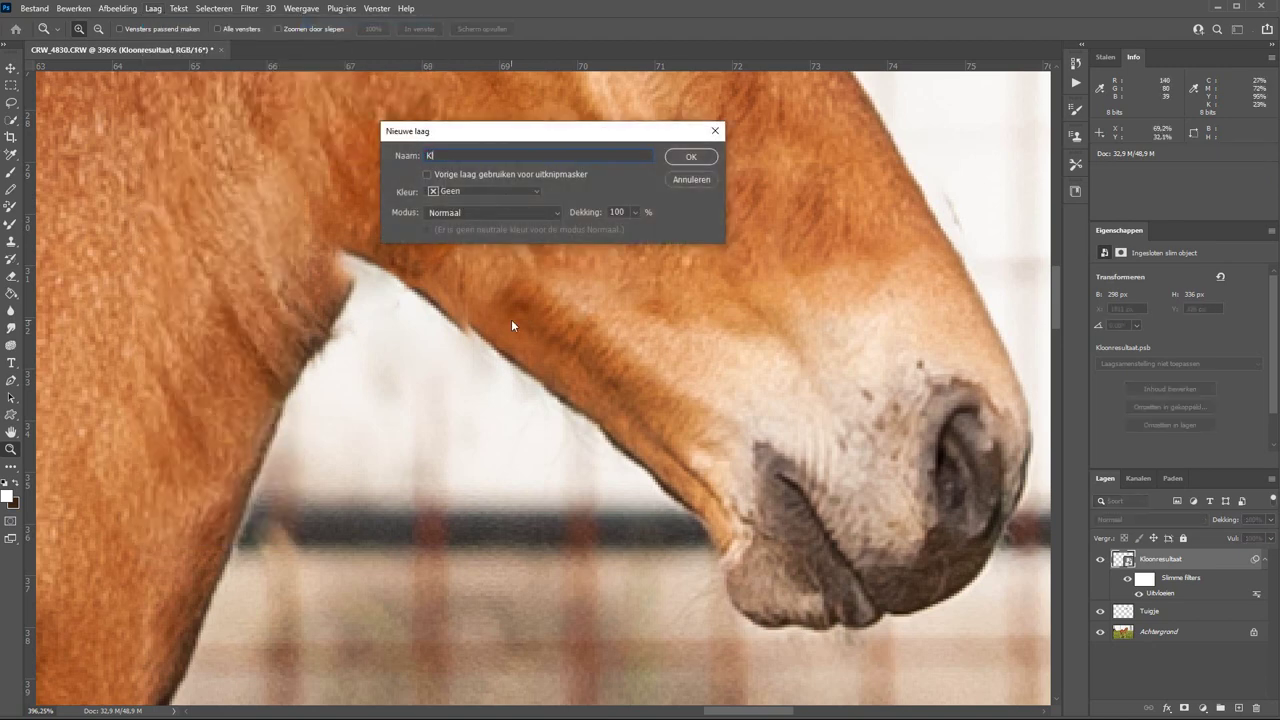
{"action": "type", "text": "lonen"}
{"action": "key", "text": "Return"}
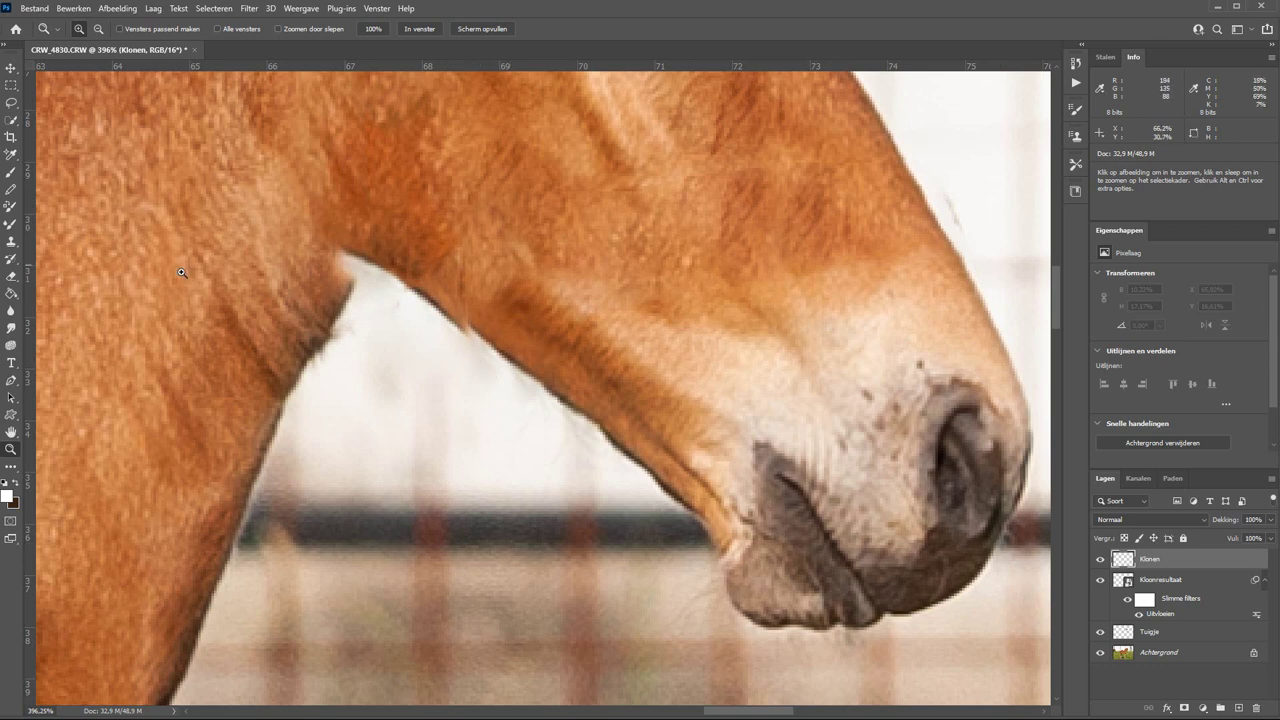
Step: Set the Clone Stamp to sample Huidige en onderliggende lagen, viewing the front of the nose
{"action": "key", "text": "s"}
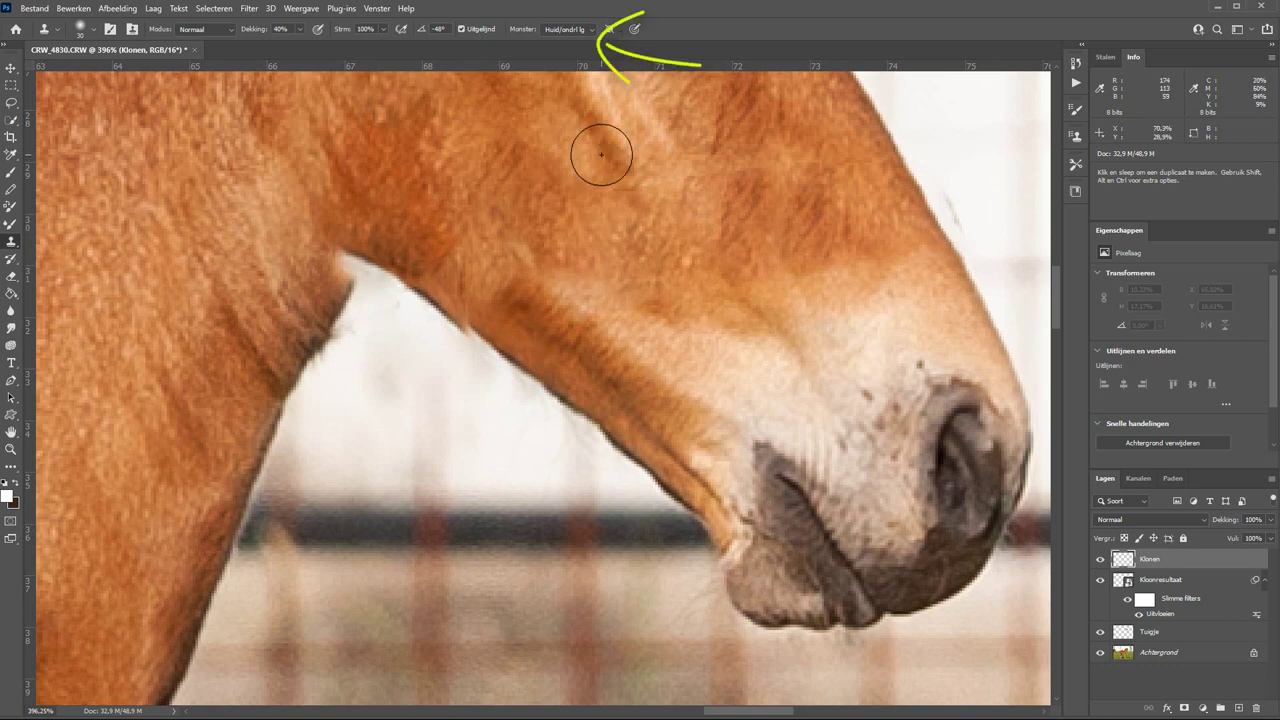
{"action": "left_click", "coordinate": [558, 29]}
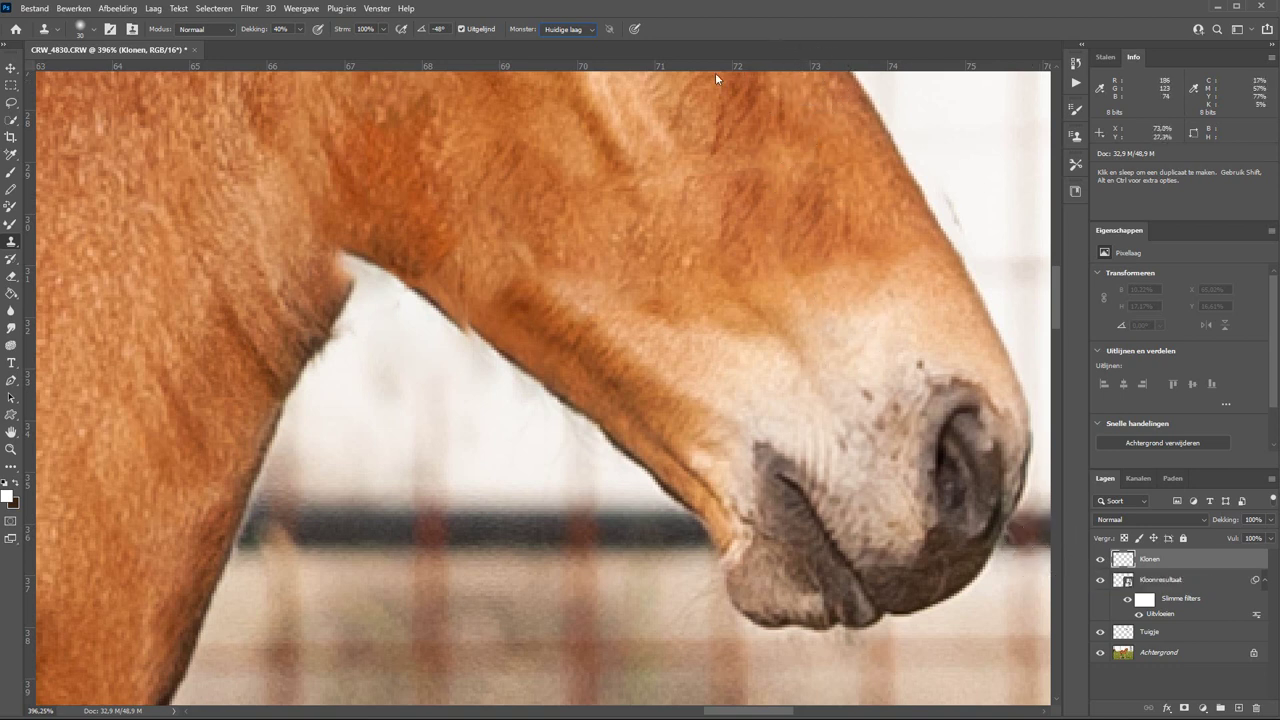
{"action": "scroll", "coordinate": [571, 29], "scroll_direction": "down", "scroll_amount": 1}
{"action": "left_click_drag", "start_coordinate": [500, 250], "coordinate": [367, 387]}
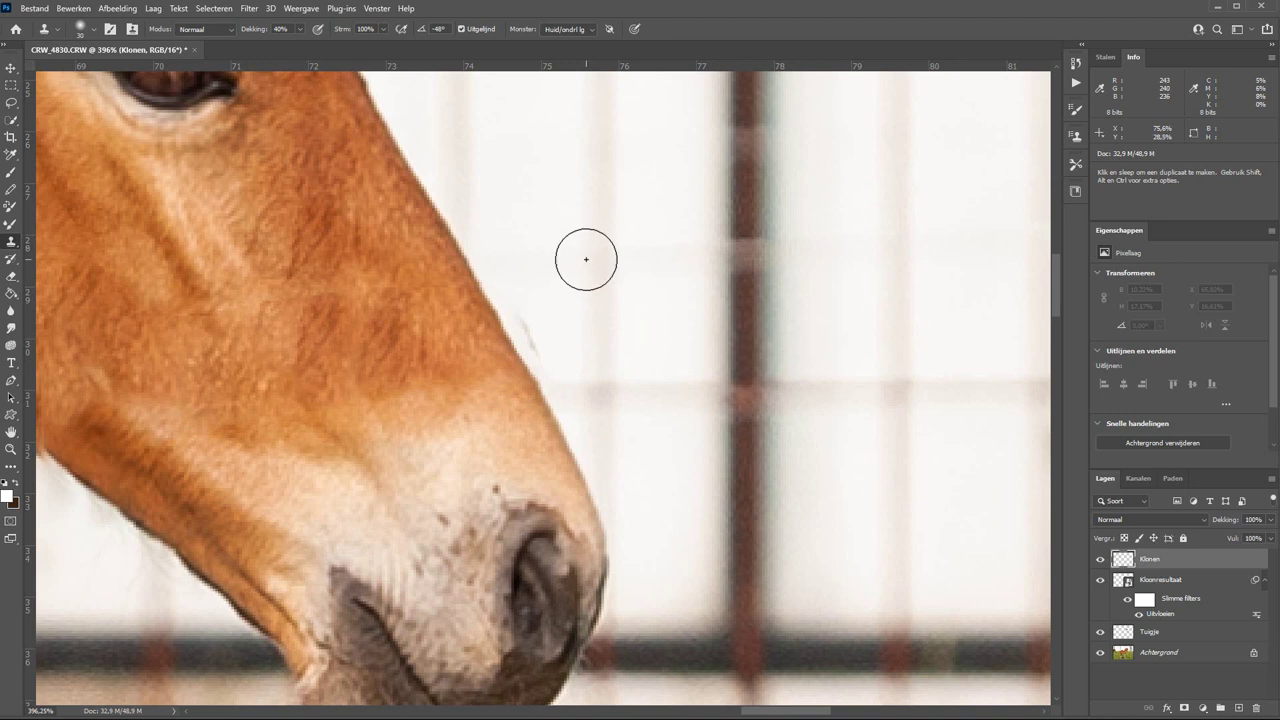
Step: Clone white background over the grey streak along the nose edge, then raise opacity to 100%
{"action": "key", "text": "bracketleft"}
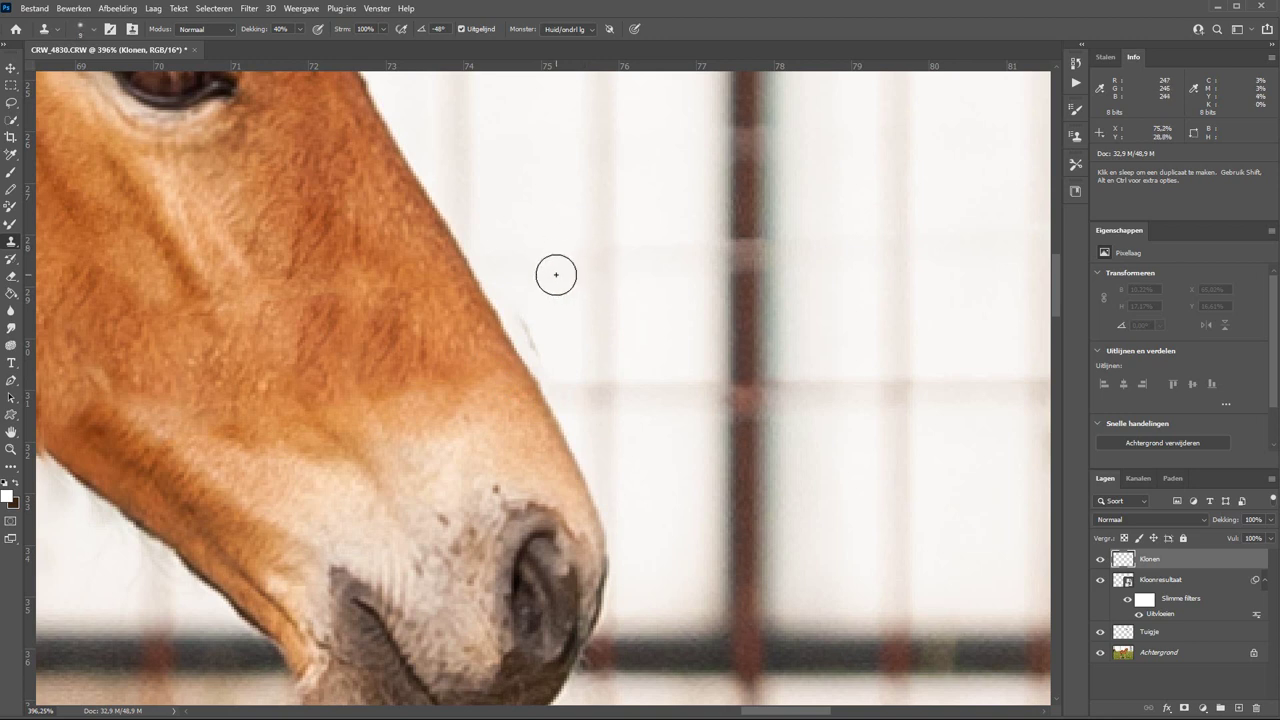
{"action": "key", "text": "alt"}
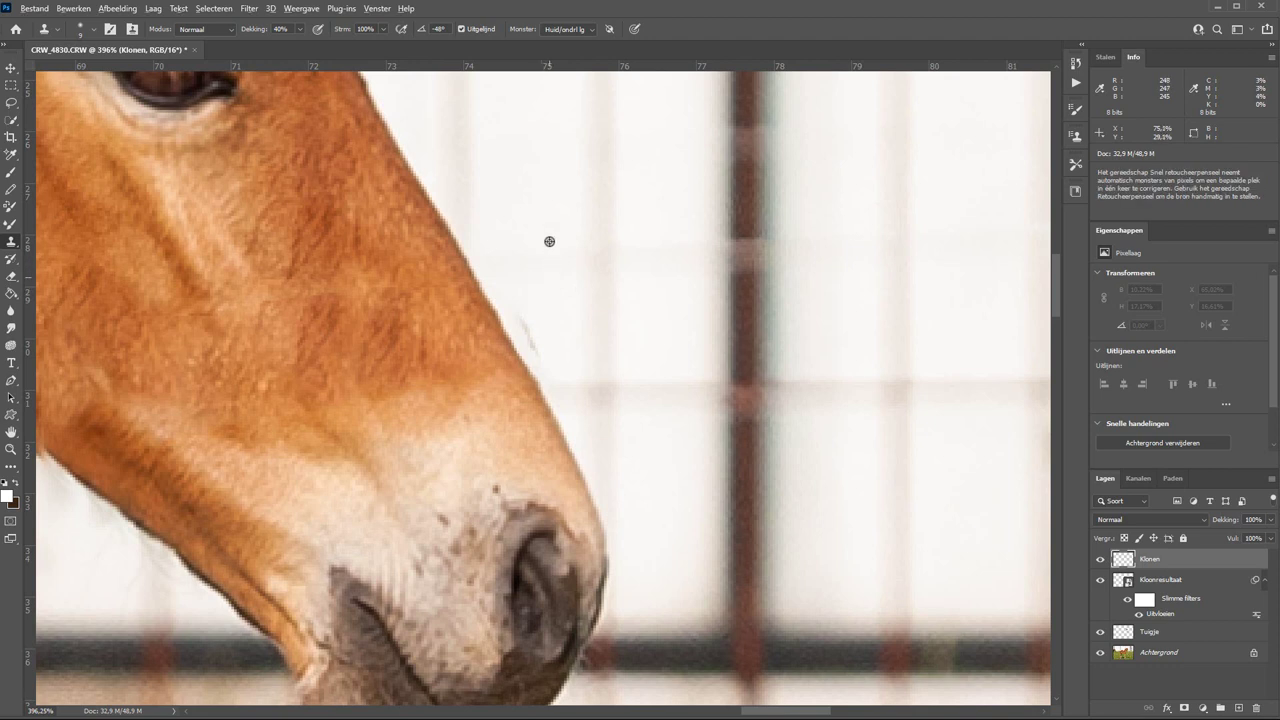
{"action": "left_click", "coordinate": [532, 183], "text": "alt"}
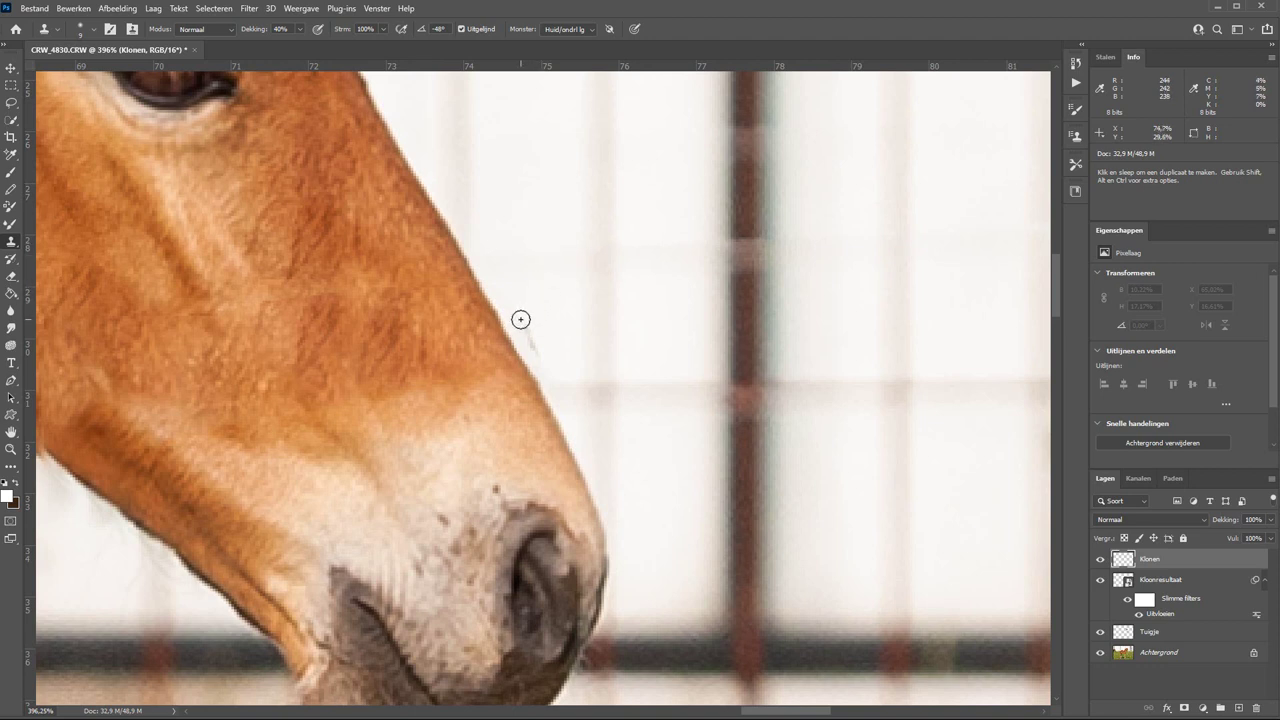
{"action": "left_click_drag", "start_coordinate": [520, 319], "coordinate": [531, 340]}
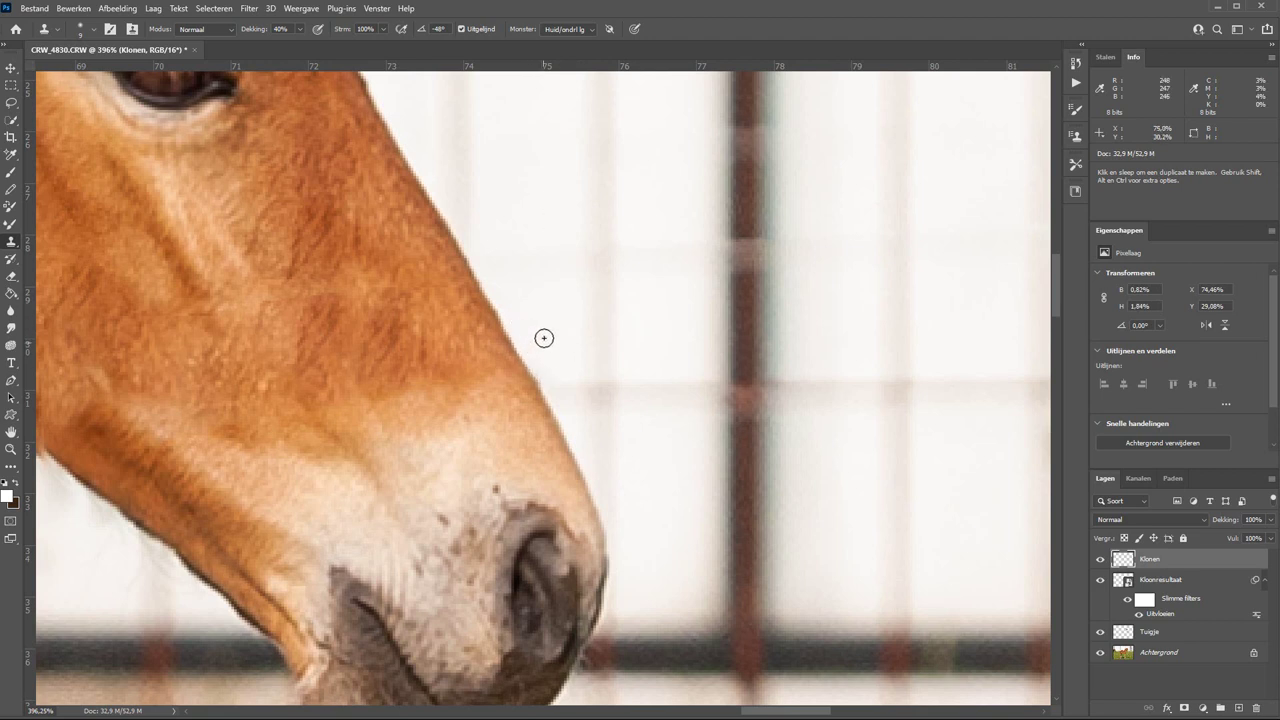
{"action": "left_click_drag", "start_coordinate": [252, 29], "coordinate": [348, 43]}
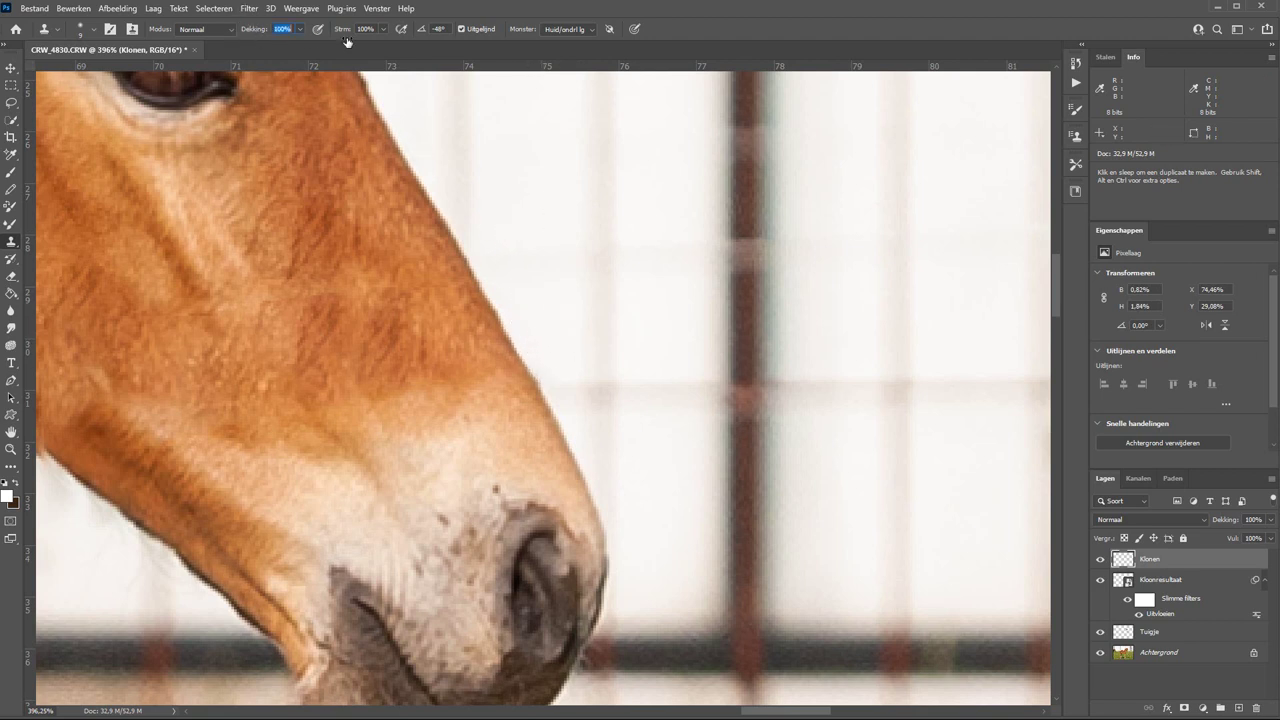
Step: Clone clean background over the throat outline and check the result against the other layers
{"action": "mouse_move", "coordinate": [314, 503]}
{"action": "left_mouse_down"}
{"action": "mouse_move", "coordinate": [727, 310]}
{"action": "mouse_move", "coordinate": [844, 305]}
{"action": "mouse_move", "coordinate": [834, 285]}
{"action": "left_mouse_up"}
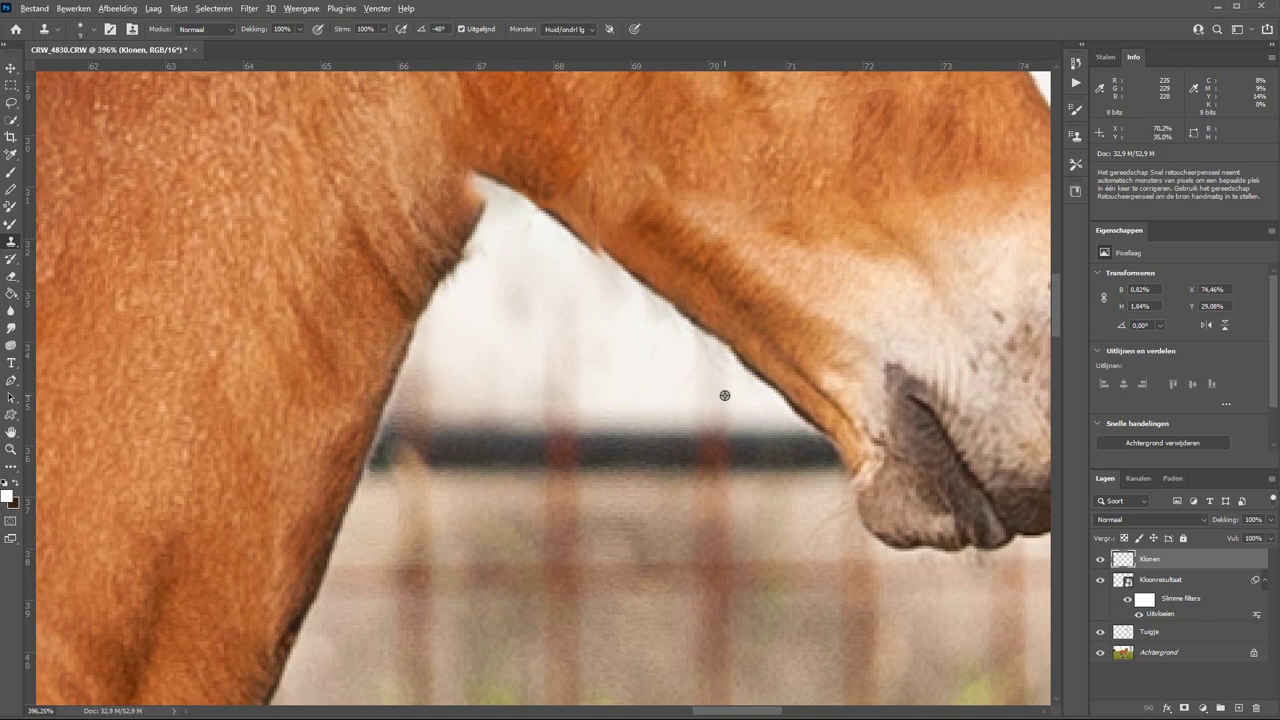
{"action": "left_click", "coordinate": [725, 395], "text": "alt"}
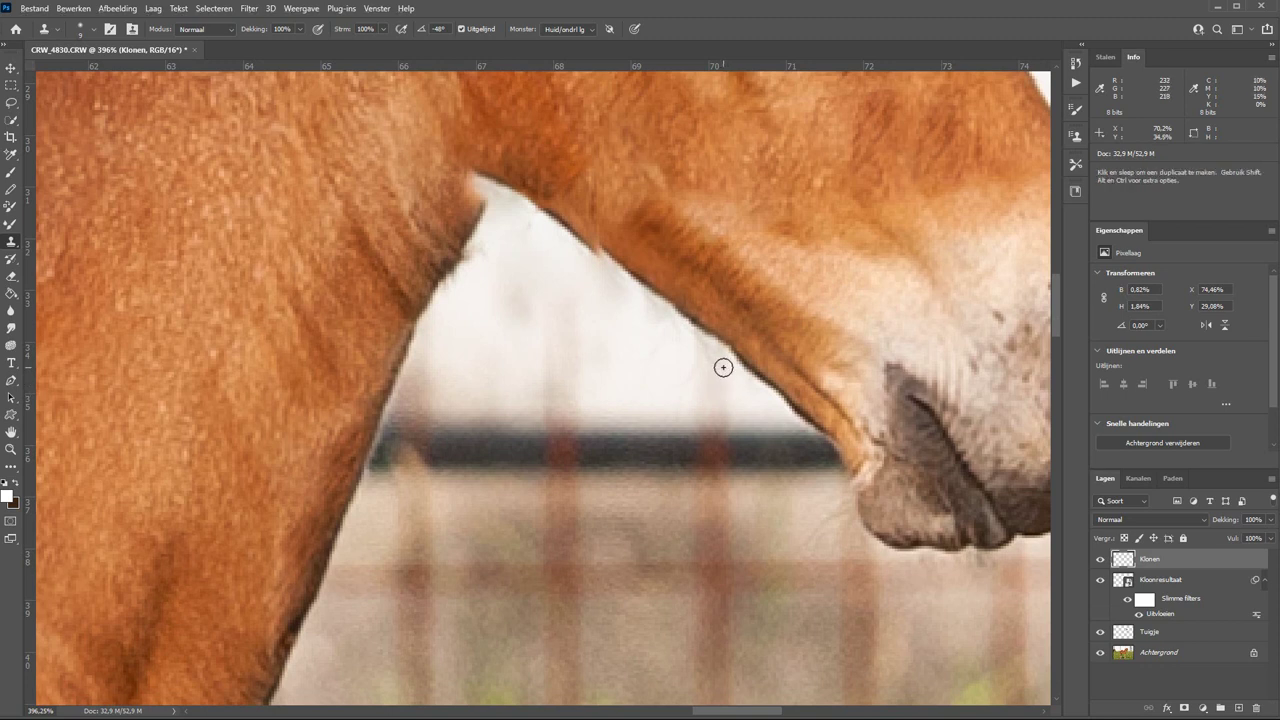
{"action": "mouse_move", "coordinate": [726, 374]}
{"action": "left_mouse_down"}
{"action": "mouse_move", "coordinate": [691, 340]}
{"action": "mouse_move", "coordinate": [700, 349]}
{"action": "mouse_move", "coordinate": [666, 365]}
{"action": "left_mouse_up"}
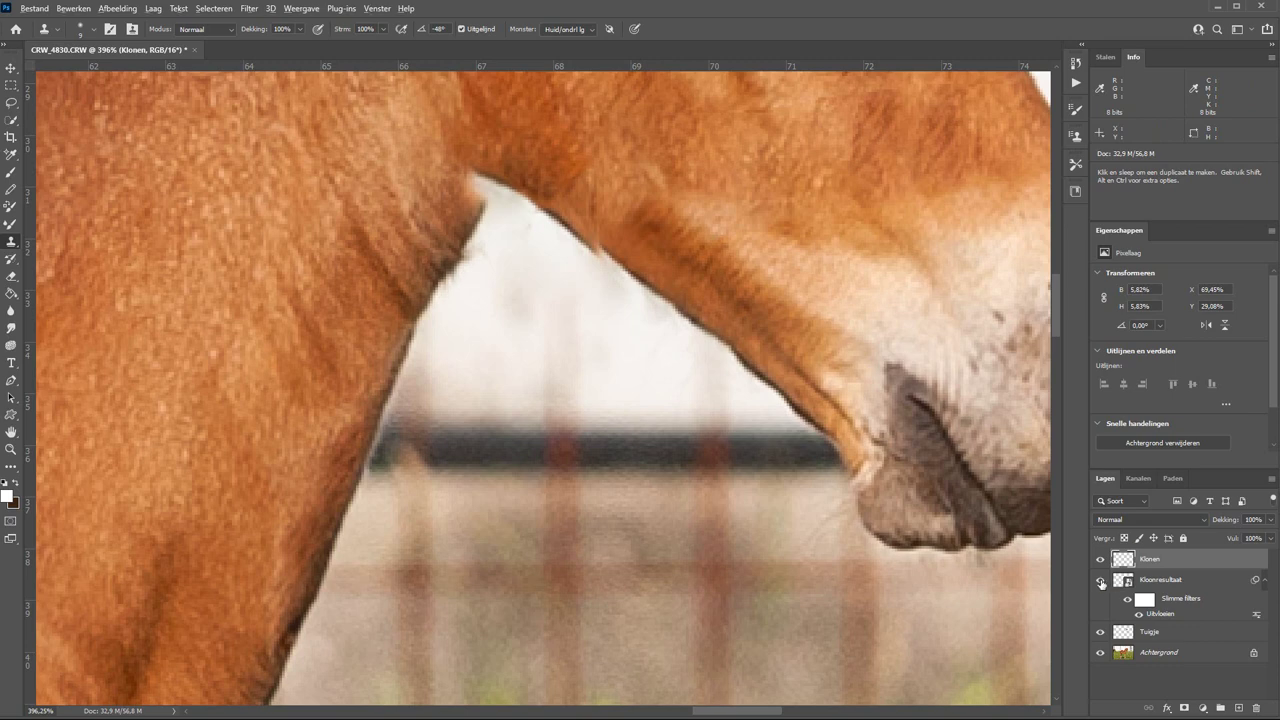
{"action": "left_click", "coordinate": [1101, 581], "text": "alt"}
{"action": "left_click", "coordinate": [1101, 581], "text": "alt"}
{"action": "left_click", "coordinate": [1168, 581]}
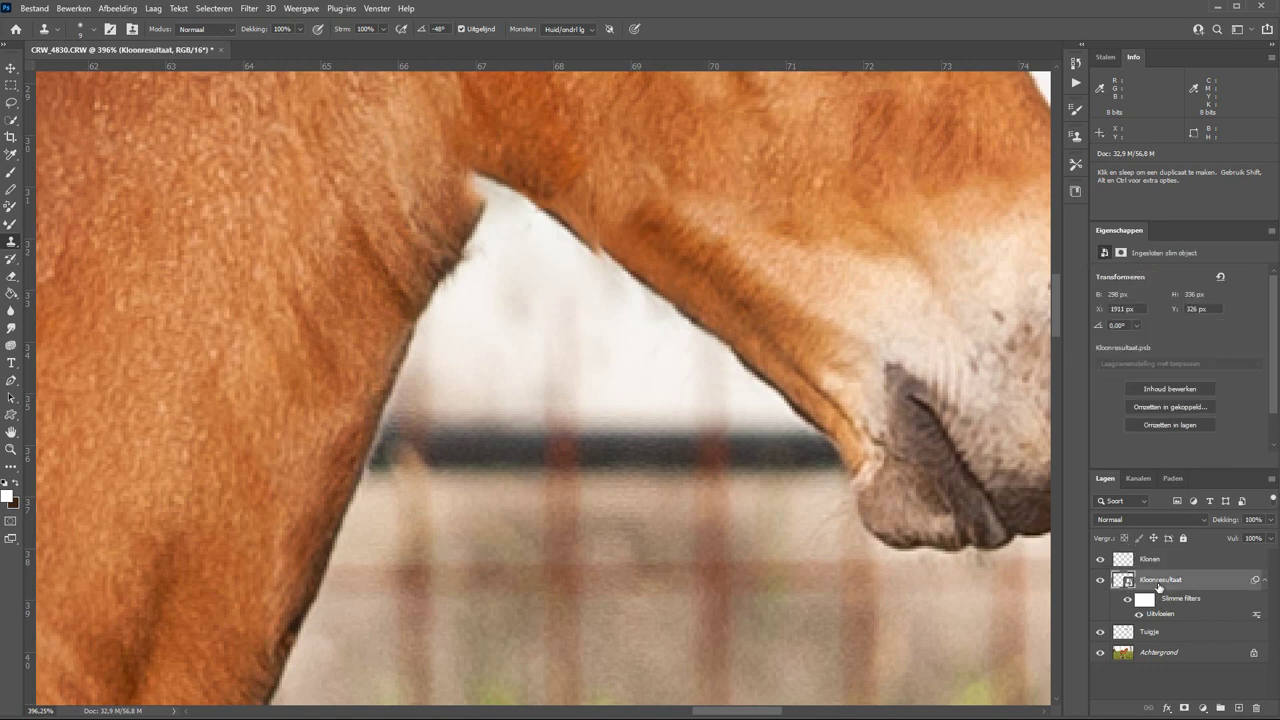
Step: Copy a lassoed patch of the throat edge onto a new layer named kin
{"action": "key", "text": "l"}
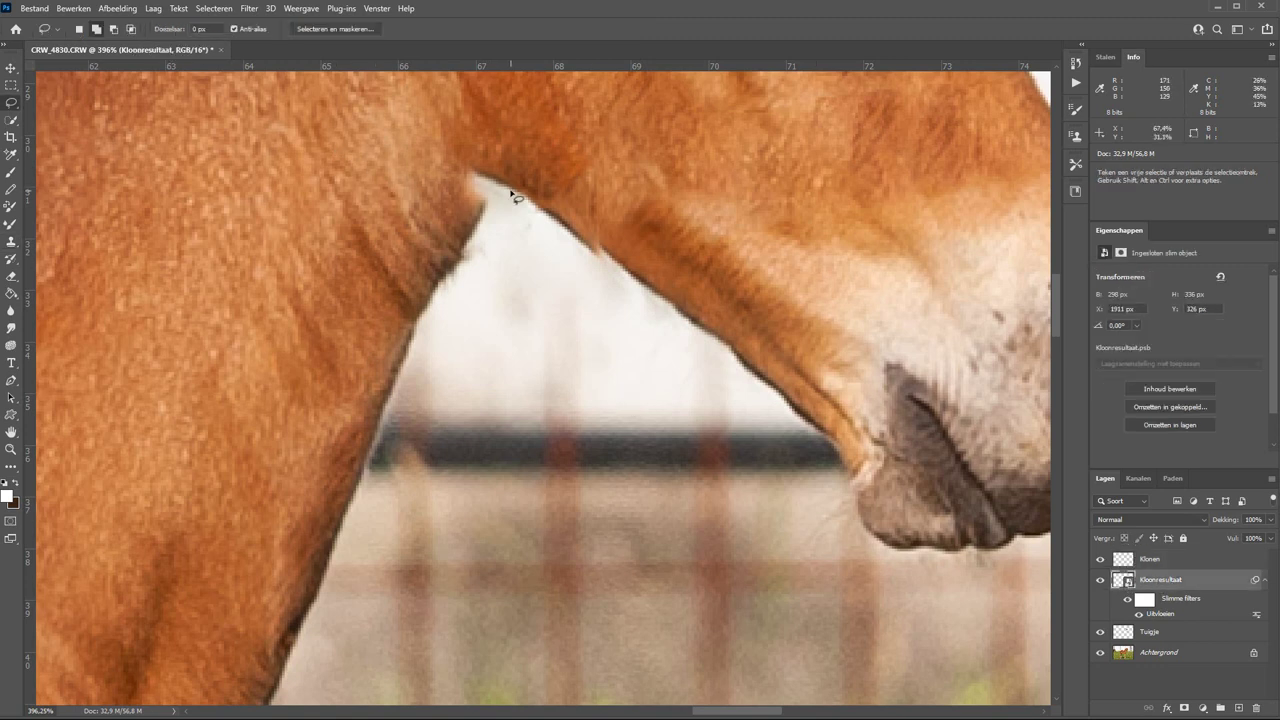
{"action": "left_click_drag", "start_coordinate": [511, 192], "coordinate": [605, 212]}
{"action": "left_click_drag", "start_coordinate": [611, 243], "coordinate": [510, 200]}
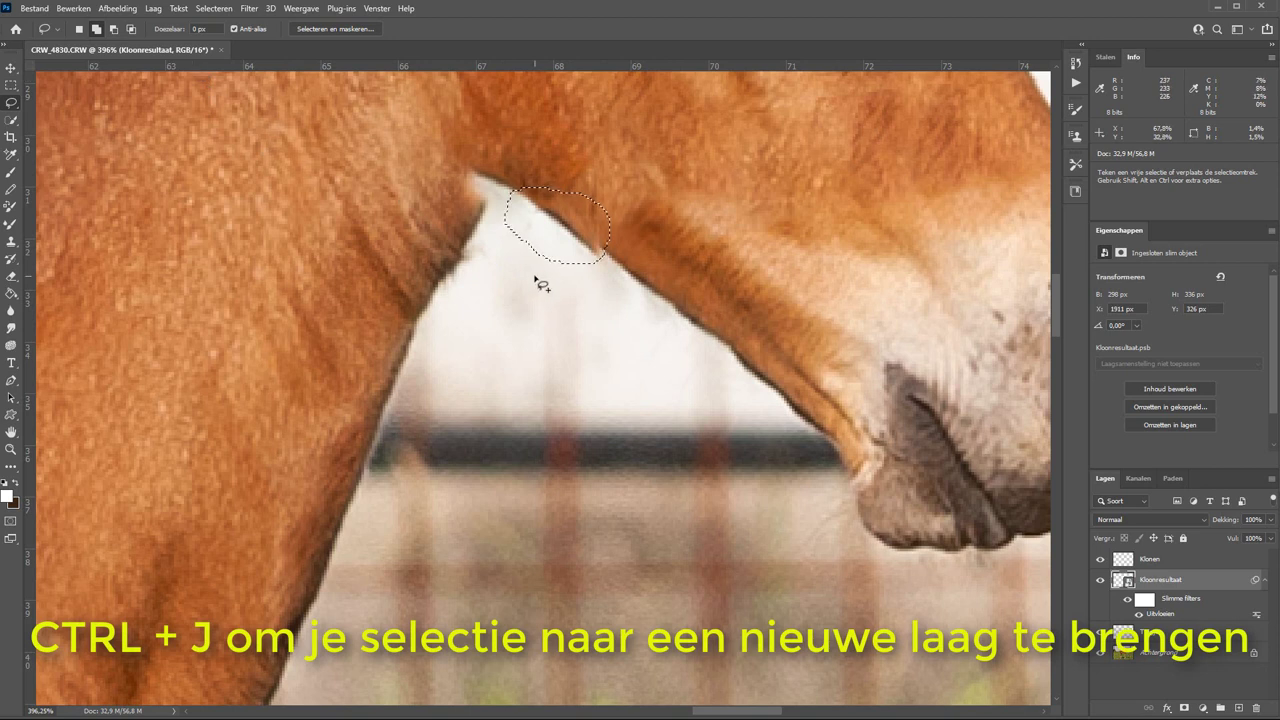
{"action": "key", "text": "ctrl+j"}
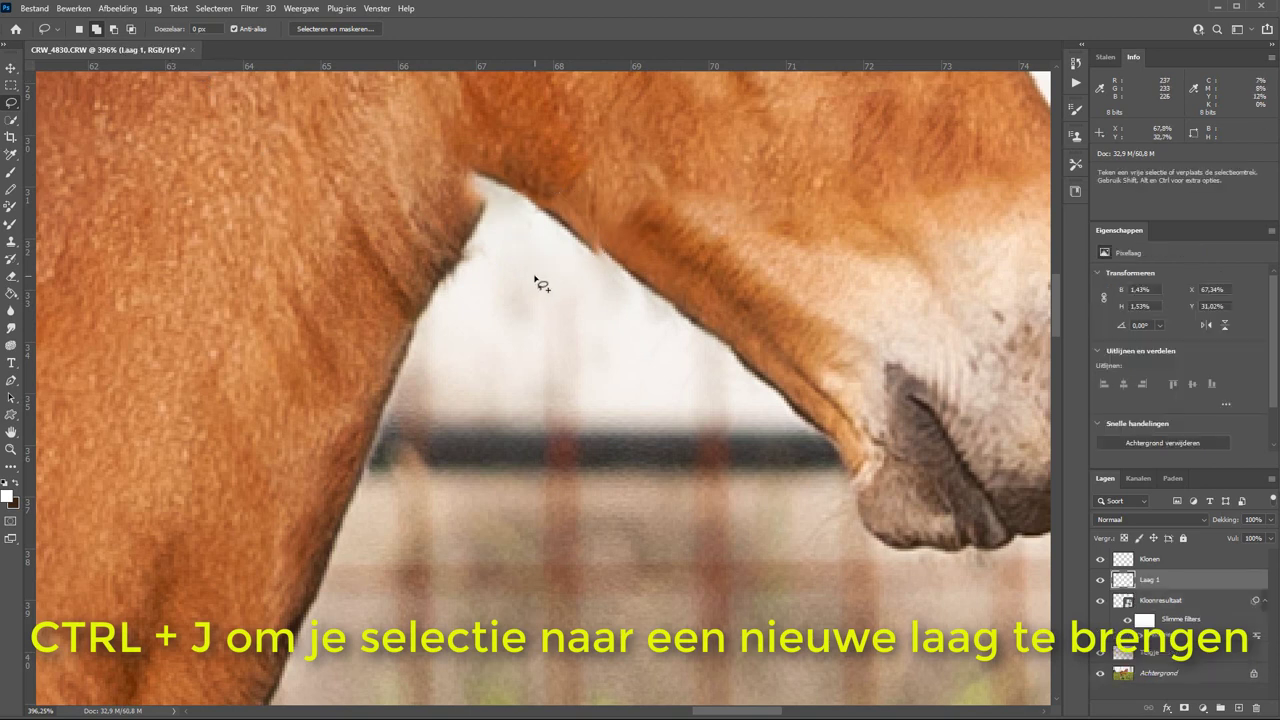
{"action": "double_click", "coordinate": [1149, 581]}
{"action": "type", "text": "kin"}
{"action": "key", "text": "Return"}
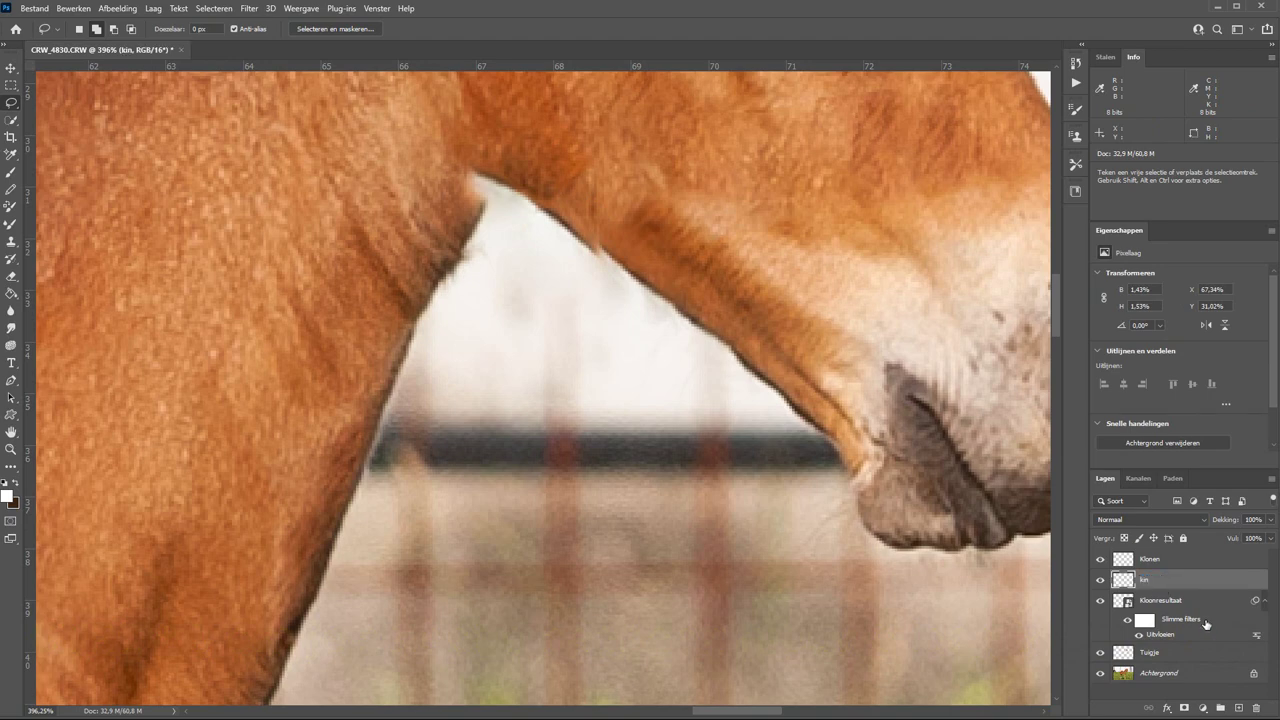
Step: View kin alone, hide Klonen, and start Free Transform on the kin patch
{"action": "key", "text": "alt"}
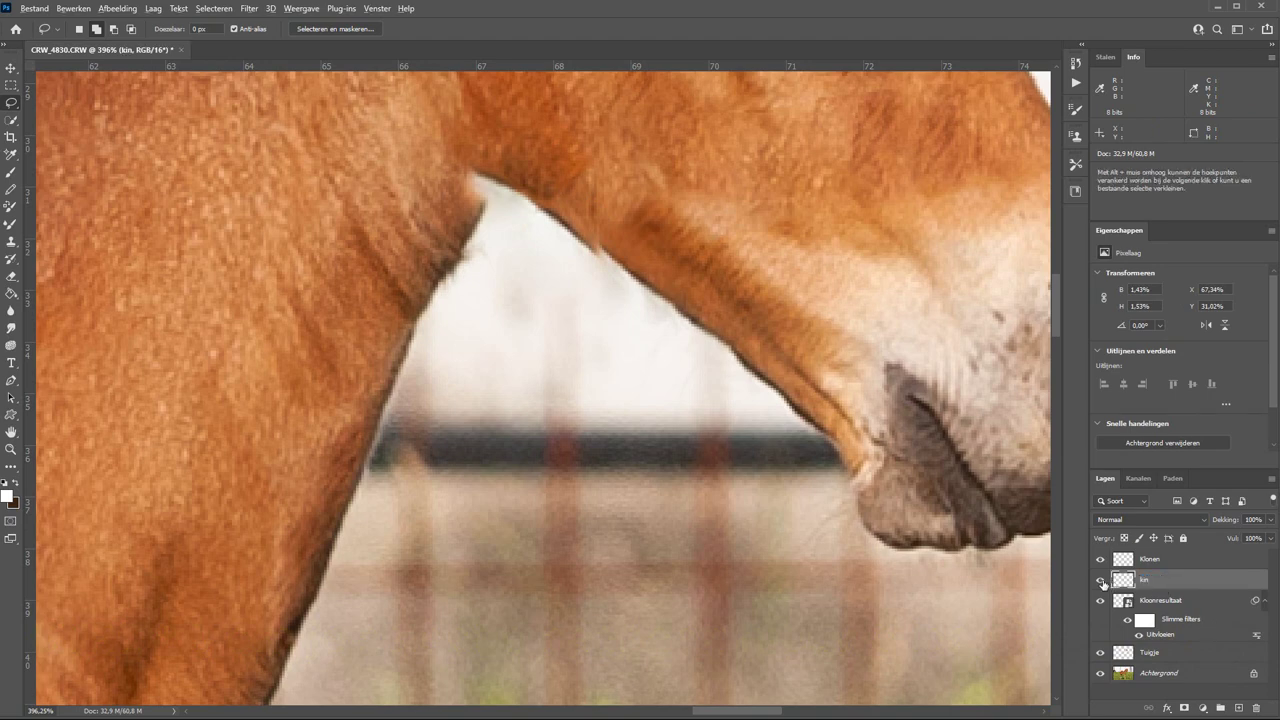
{"action": "left_click", "coordinate": [1101, 581], "text": "alt"}
{"action": "left_click", "coordinate": [1101, 581], "text": "alt"}
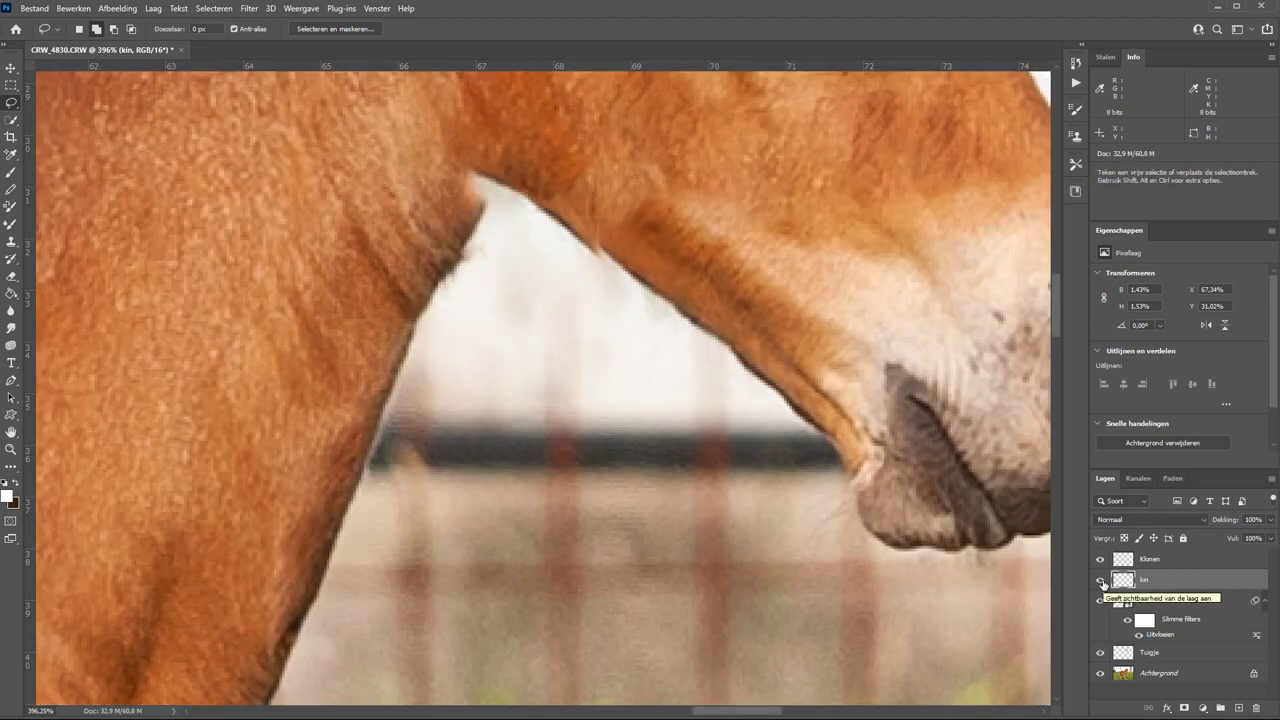
{"action": "left_click", "coordinate": [1100, 559]}
{"action": "scroll", "coordinate": [657, 406], "scroll_direction": "down", "scroll_amount": 2}
{"action": "scroll", "coordinate": [668, 404], "scroll_direction": "down", "scroll_amount": 2}
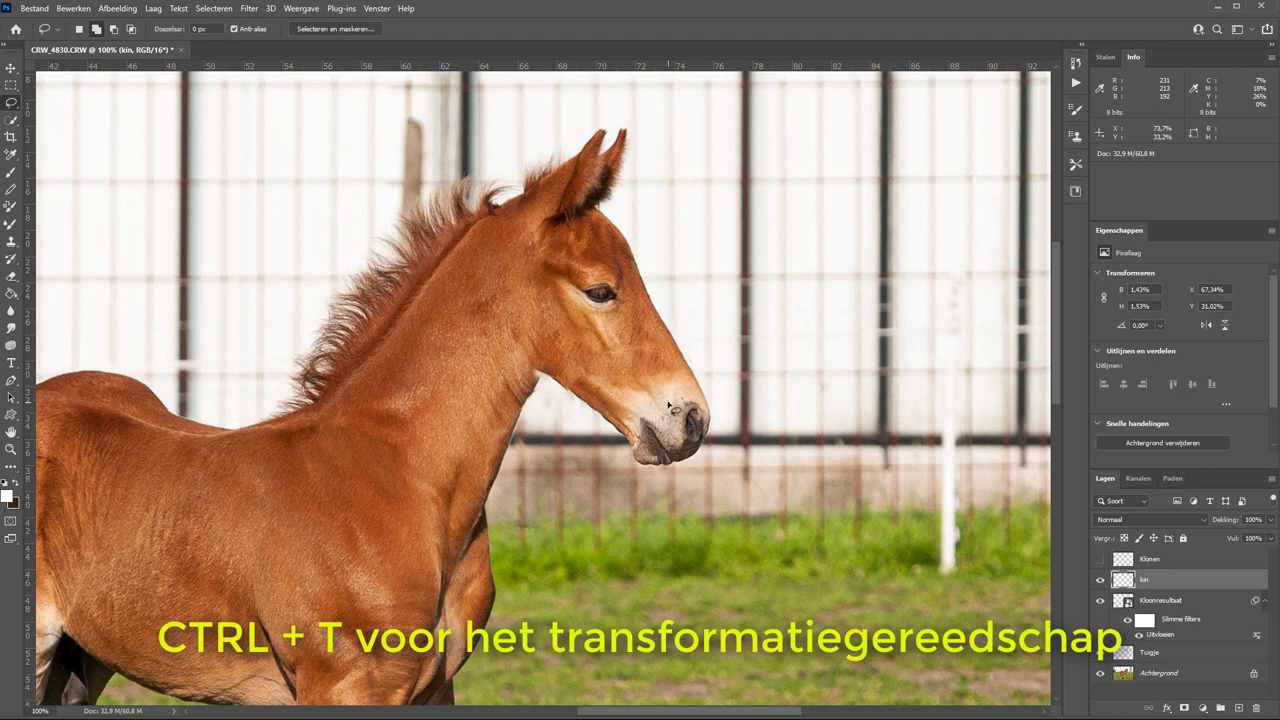
{"action": "key", "text": "ctrl+t"}
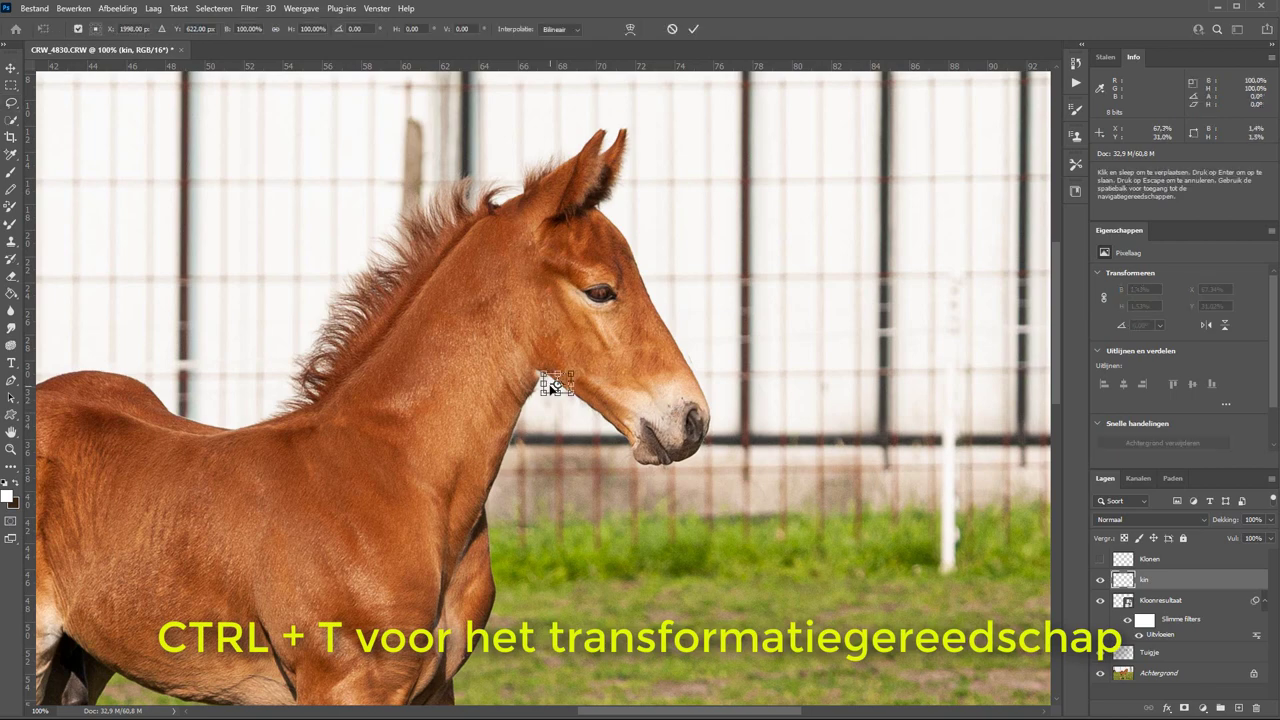
Step: Rotate the kin patch about −5.3°, nudge it to meet the throat edge, and commit
{"action": "scroll", "coordinate": [548, 390], "scroll_direction": "up", "scroll_amount": 1}
{"action": "scroll", "coordinate": [552, 377], "scroll_direction": "up", "scroll_amount": 3}
{"action": "scroll", "coordinate": [563, 374], "scroll_direction": "up", "scroll_amount": 3}
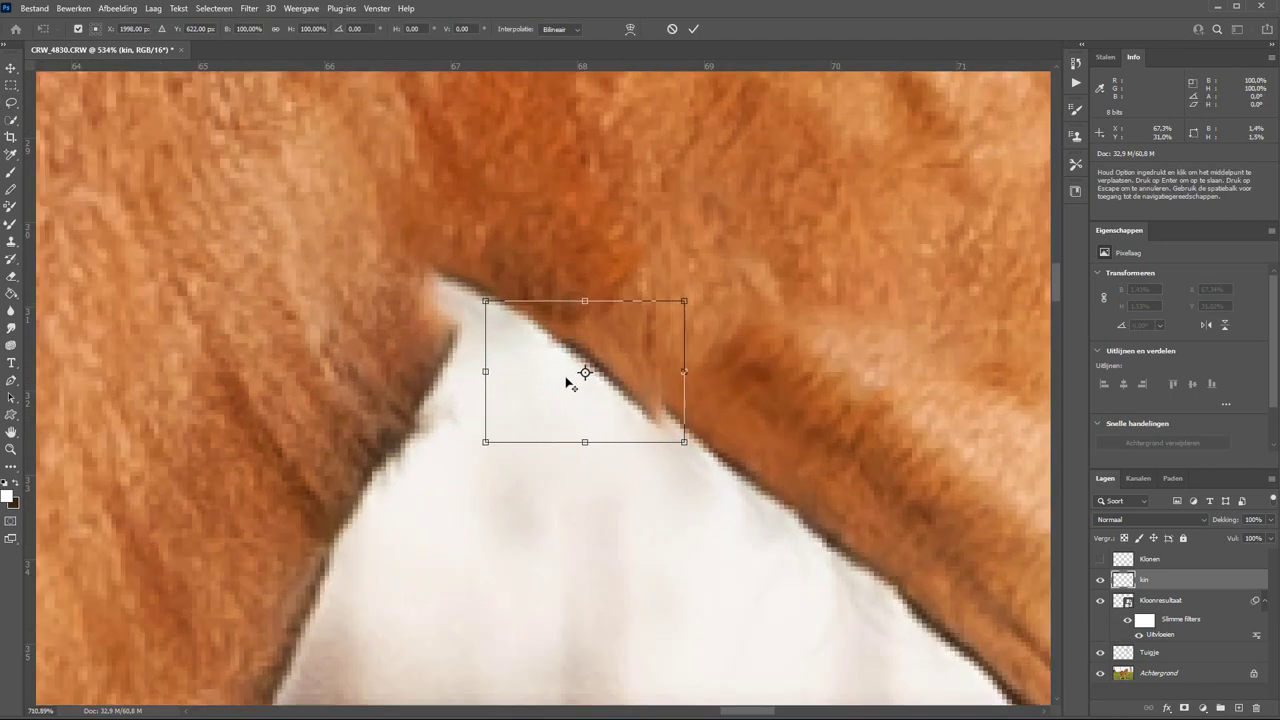
{"action": "scroll", "coordinate": [571, 374], "scroll_direction": "up", "scroll_amount": 1}
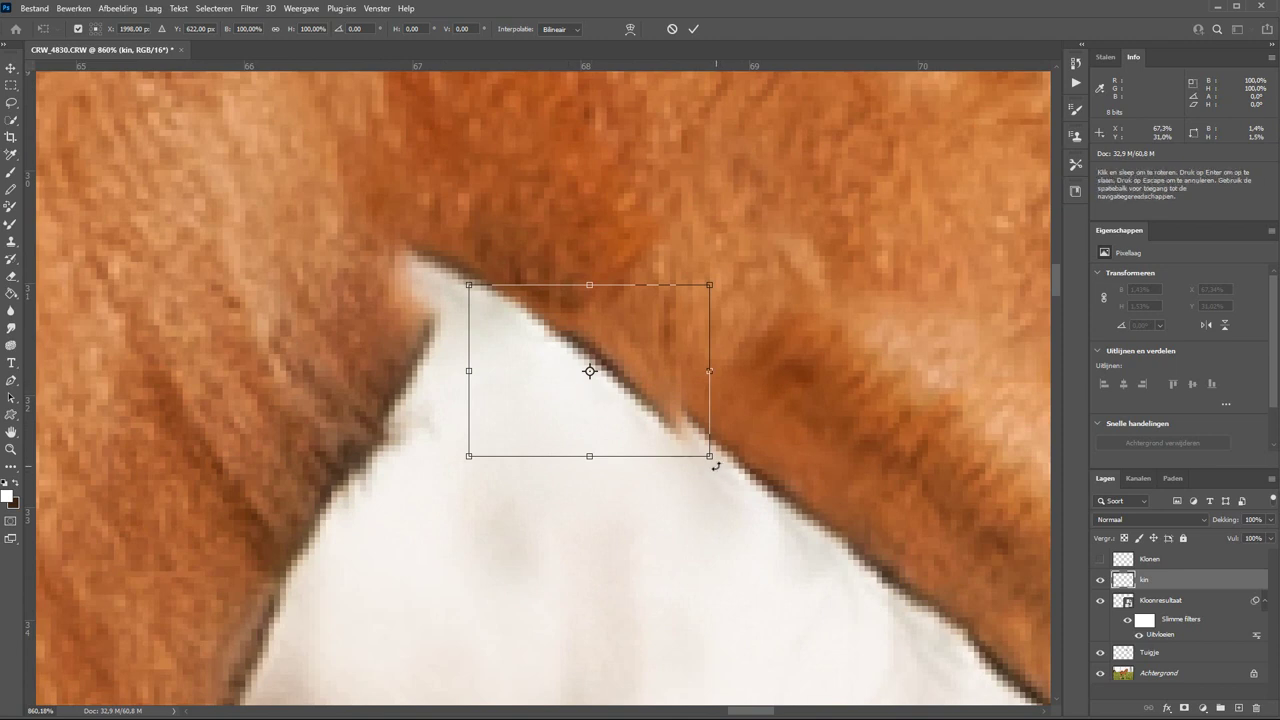
{"action": "left_click_drag", "start_coordinate": [716, 466], "coordinate": [733, 452]}
{"action": "key", "text": "Up"}
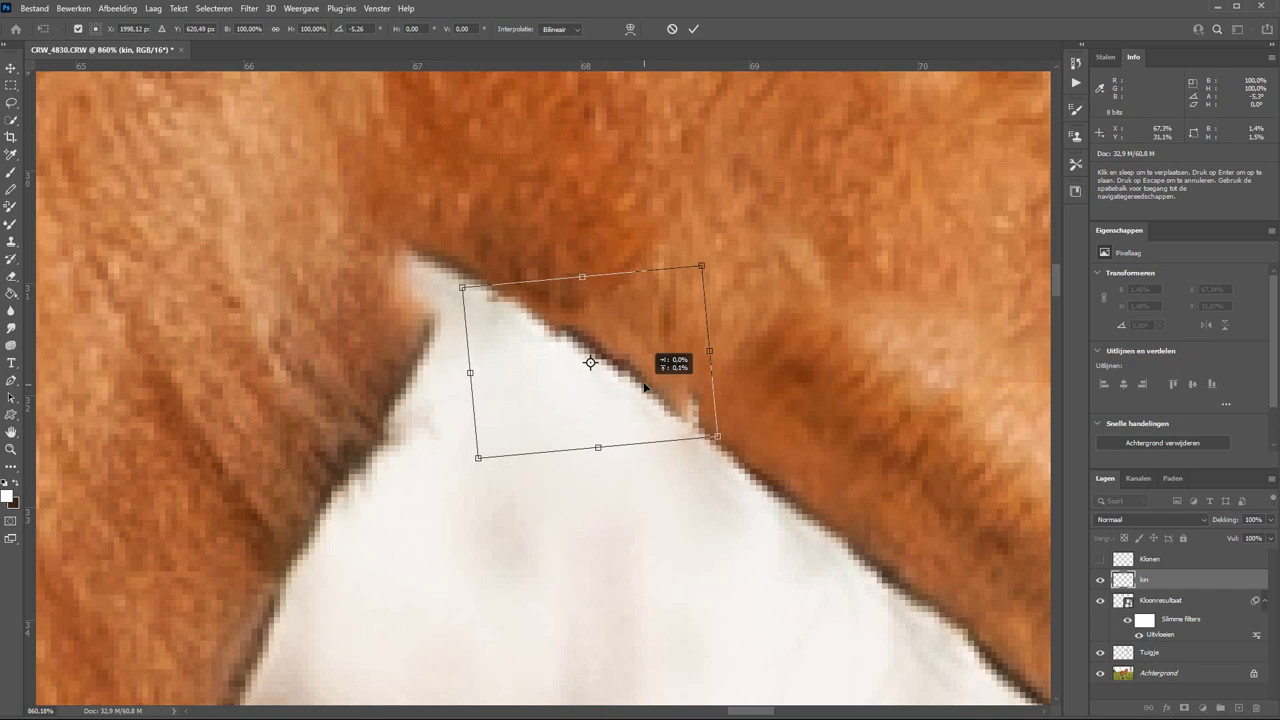
{"action": "key", "text": "Right"}
{"action": "key", "text": "Up"}
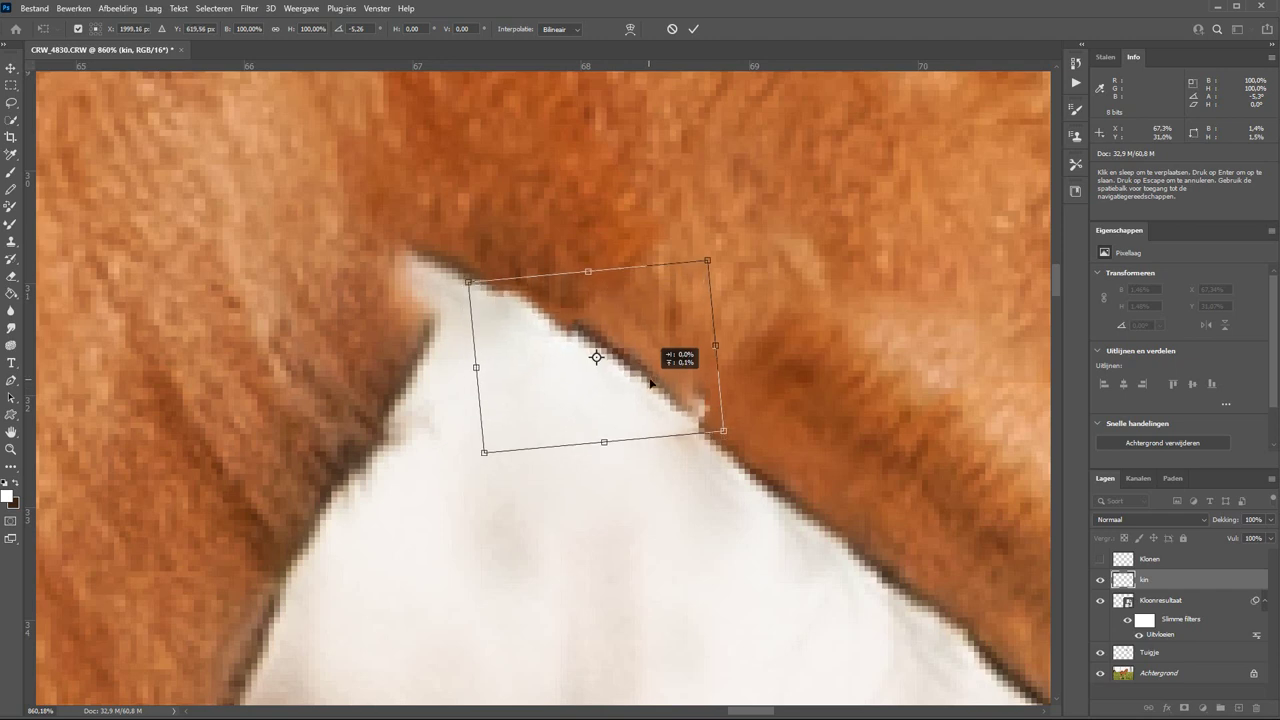
{"action": "key", "text": "Left"}
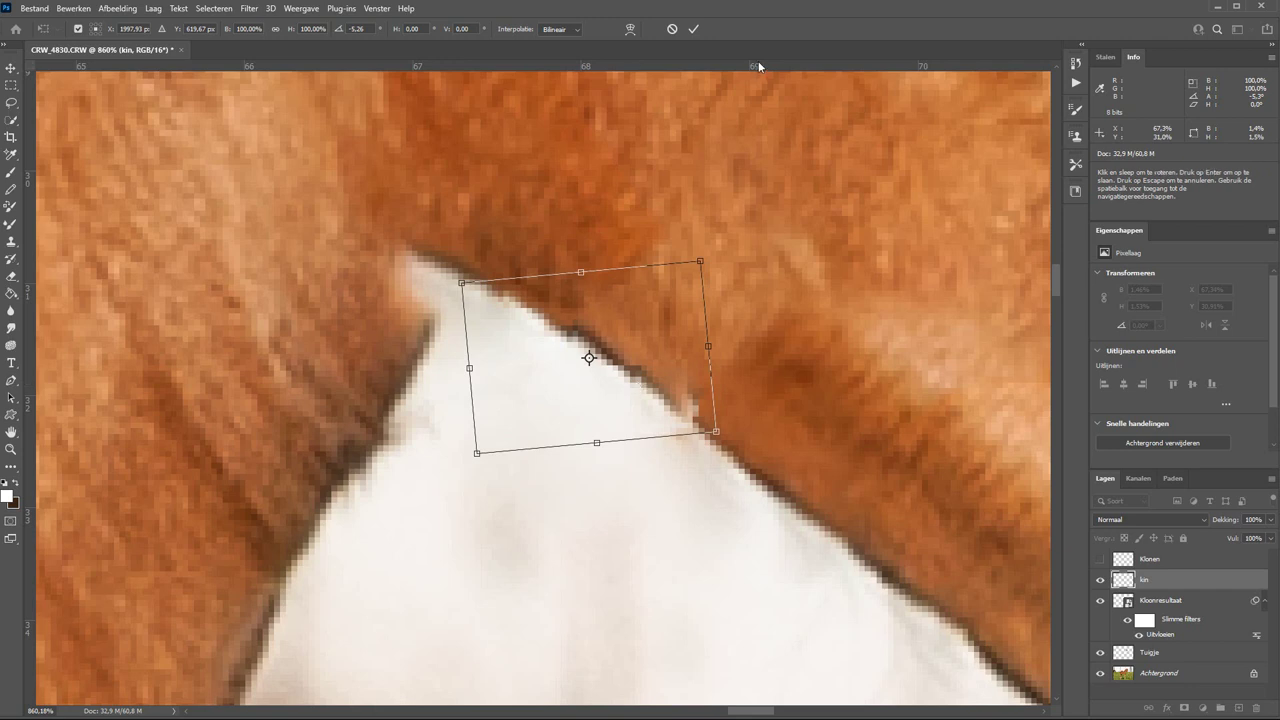
{"action": "left_click", "coordinate": [694, 29]}
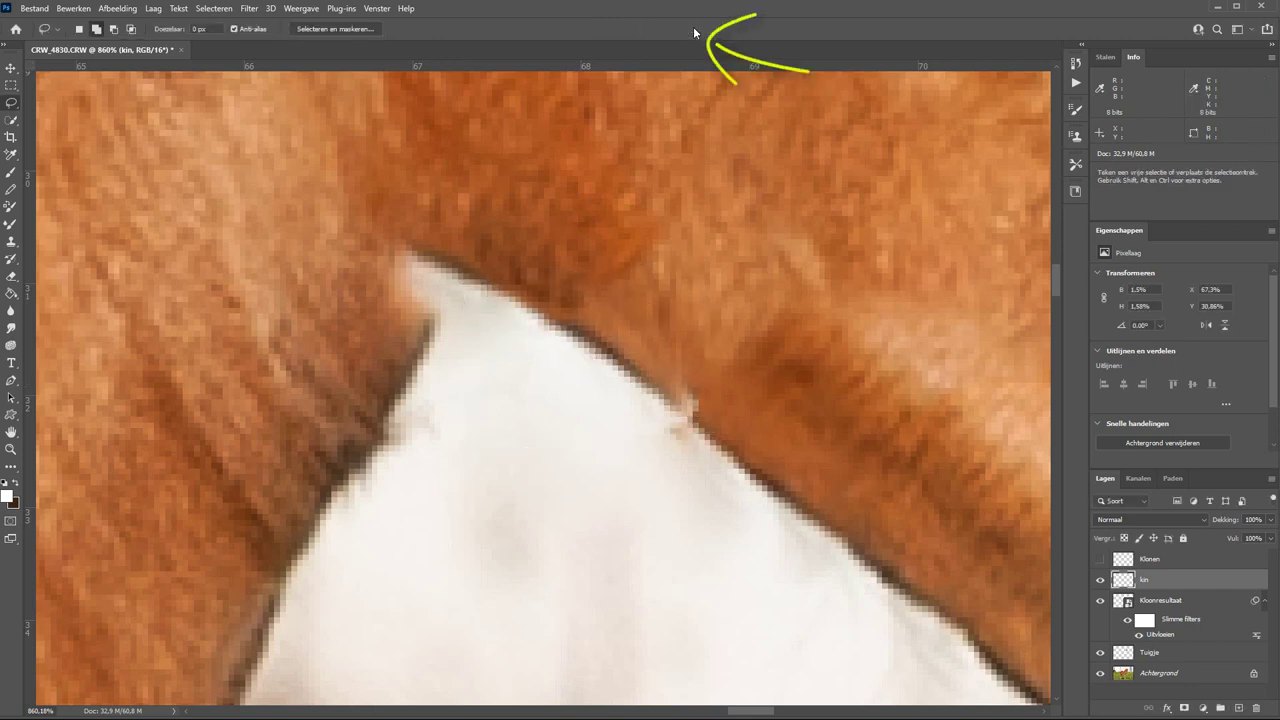
Step: On the visible Klonen layer, clone white over the orange flecks along the chin edge
{"action": "left_click", "coordinate": [1100, 561]}
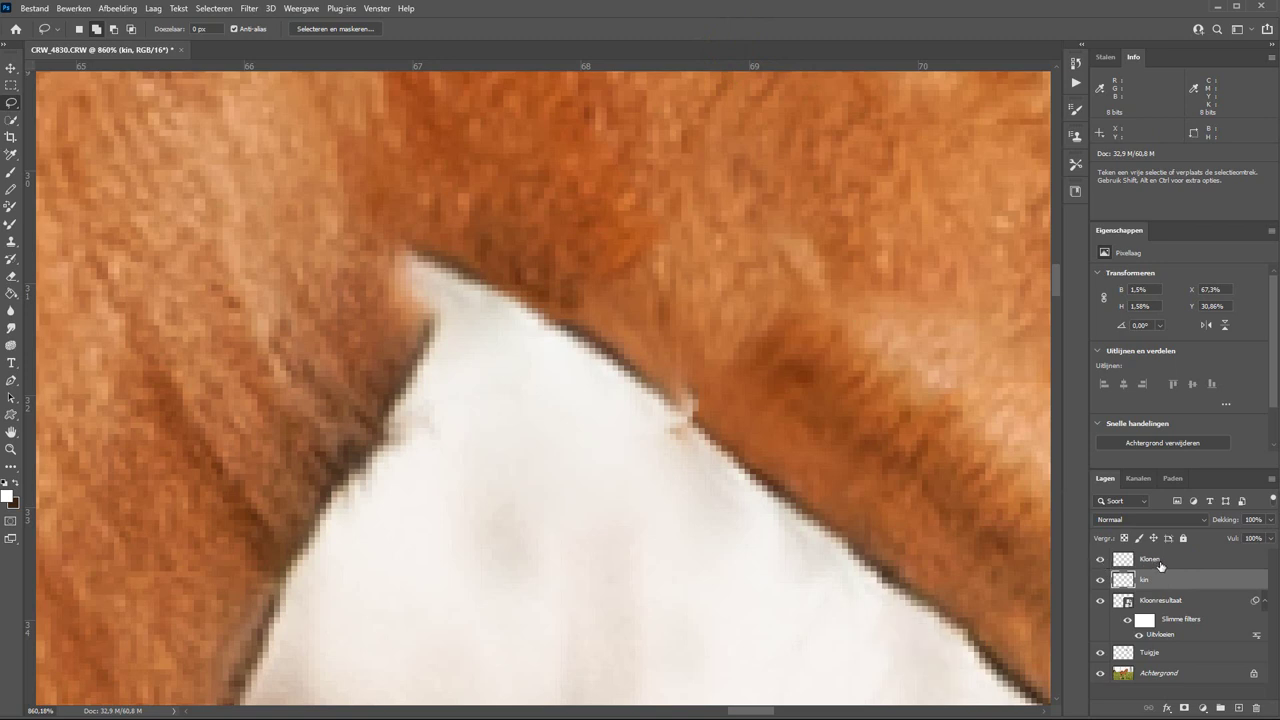
{"action": "left_click", "coordinate": [1161, 563]}
{"action": "key", "text": "s"}
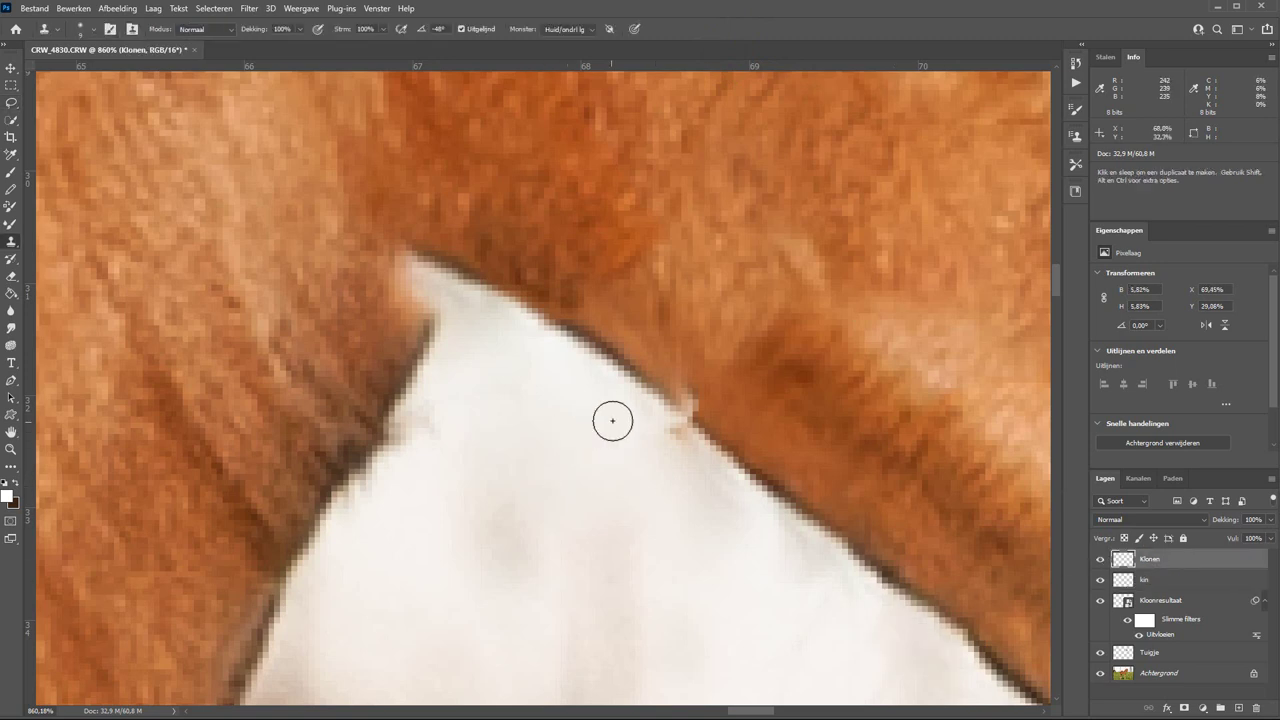
{"action": "left_click", "coordinate": [648, 374], "text": "alt"}
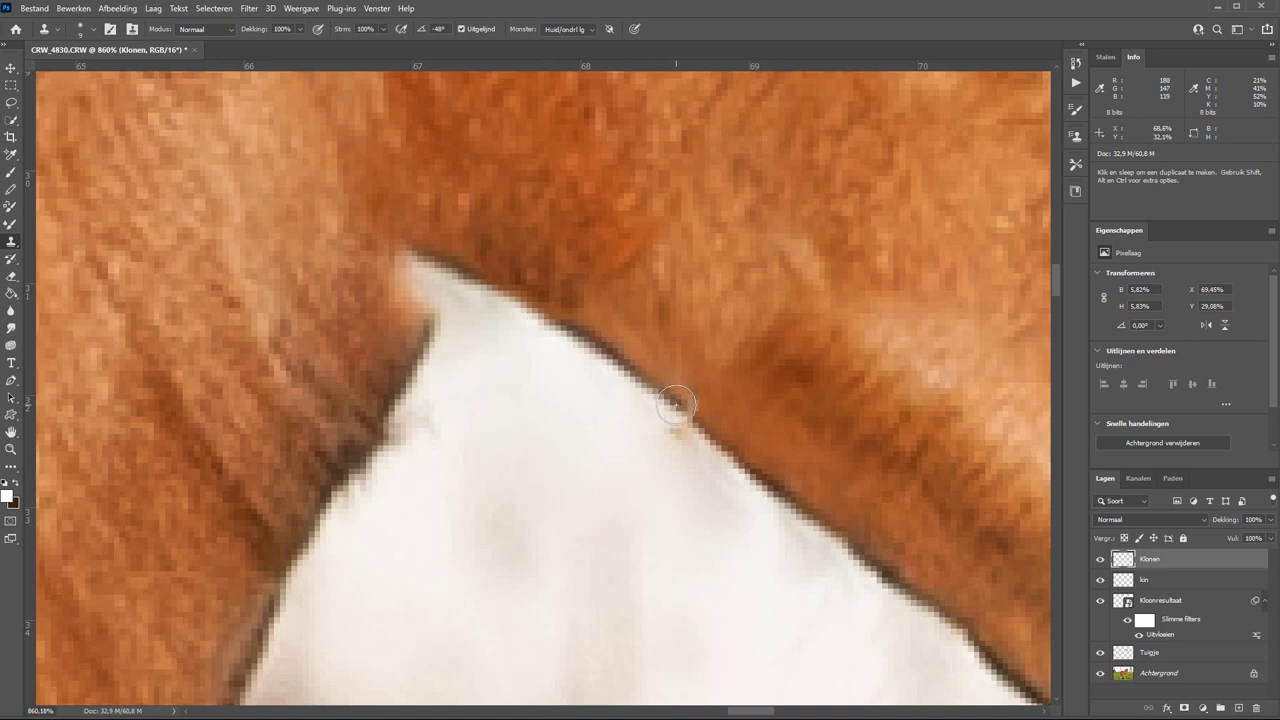
{"action": "left_click_drag", "start_coordinate": [614, 466], "coordinate": [686, 457]}
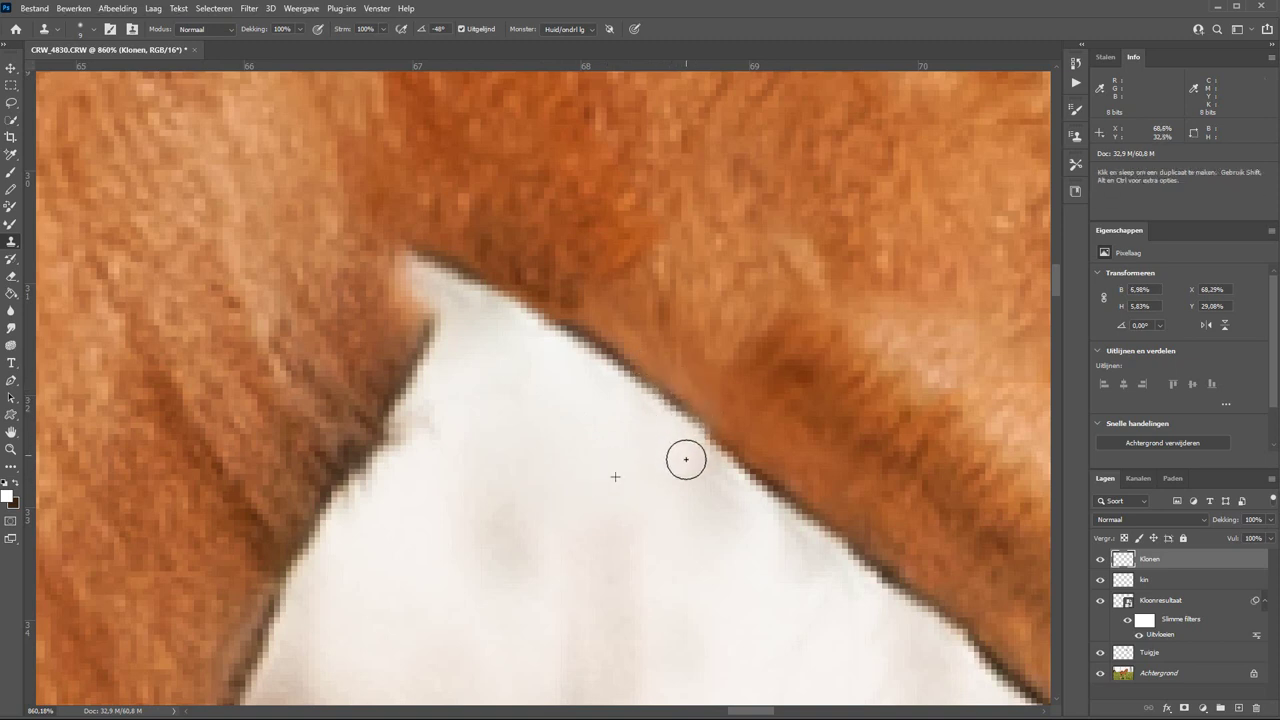
{"action": "left_click", "coordinate": [452, 266], "text": "alt"}
{"action": "left_click_drag", "start_coordinate": [501, 290], "coordinate": [548, 318]}
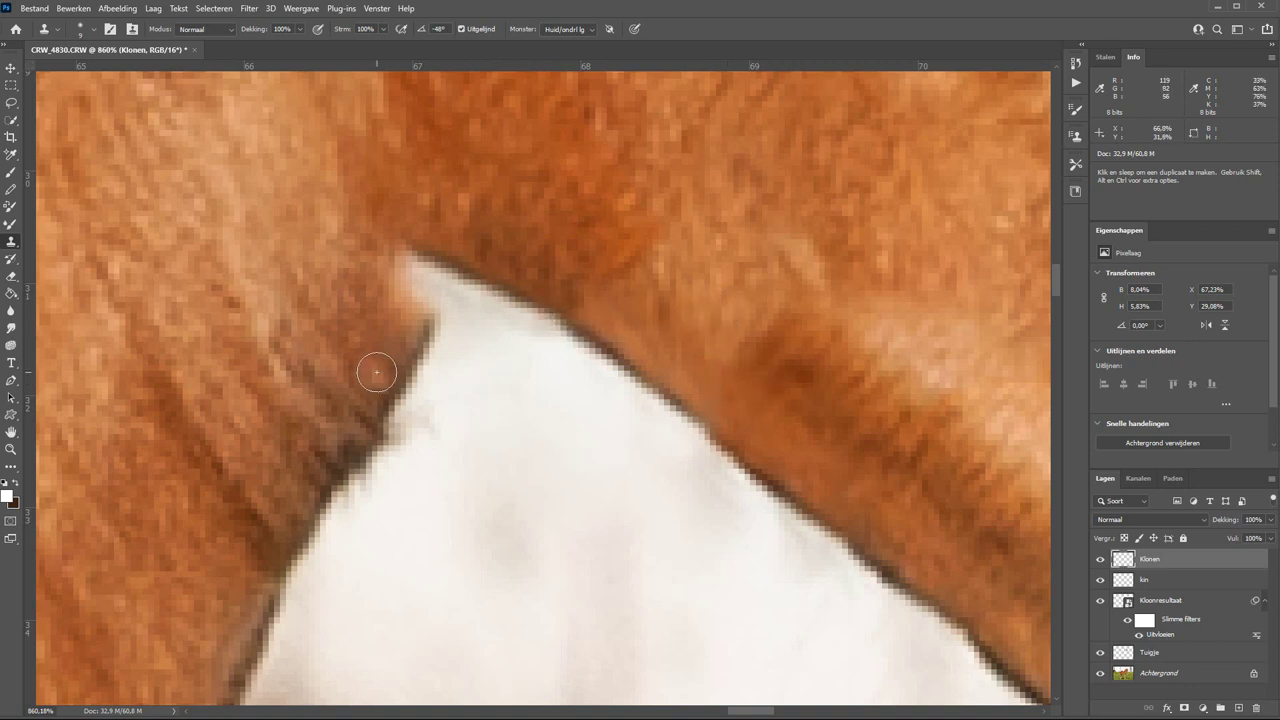
Step: Clone fur over the pointed white tip under the chin, then view at 100%
{"action": "key", "text": "space"}
{"action": "mouse_move", "coordinate": [528, 518]}
{"action": "left_mouse_down"}
{"action": "mouse_move", "coordinate": [510, 457]}
{"action": "mouse_move", "coordinate": [526, 451]}
{"action": "left_mouse_up"}
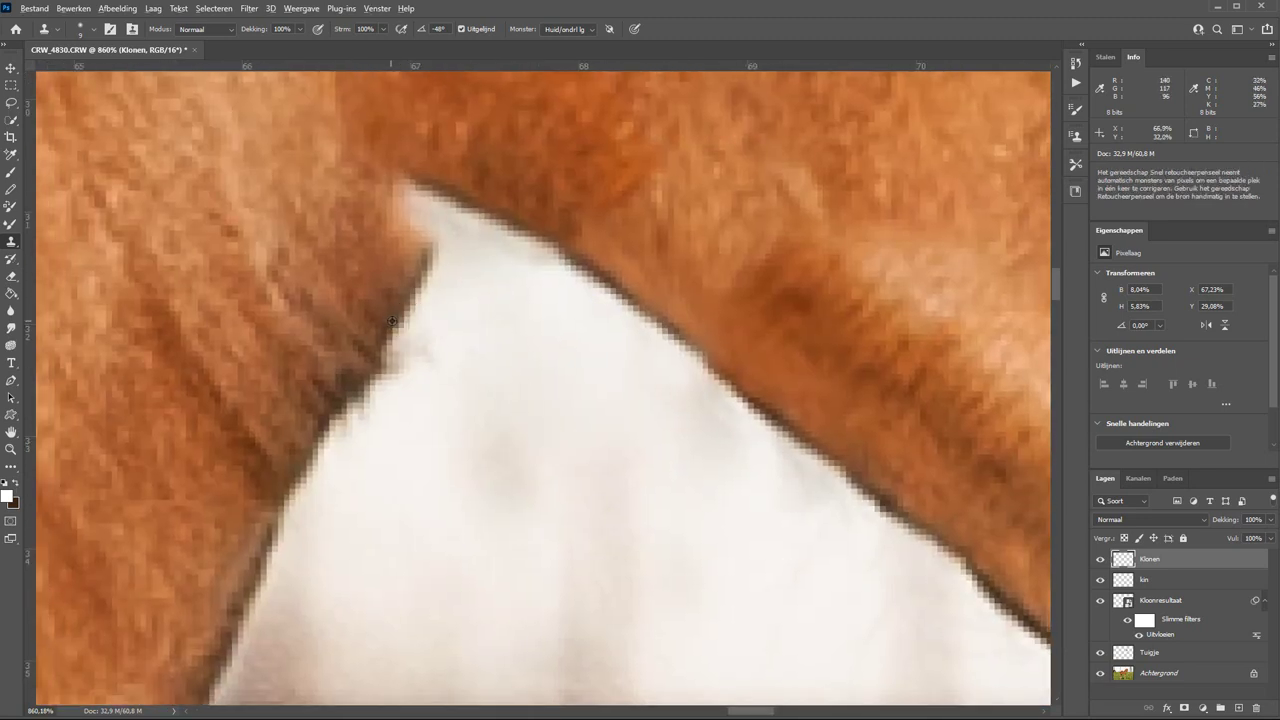
{"action": "left_click", "coordinate": [420, 273], "text": "alt"}
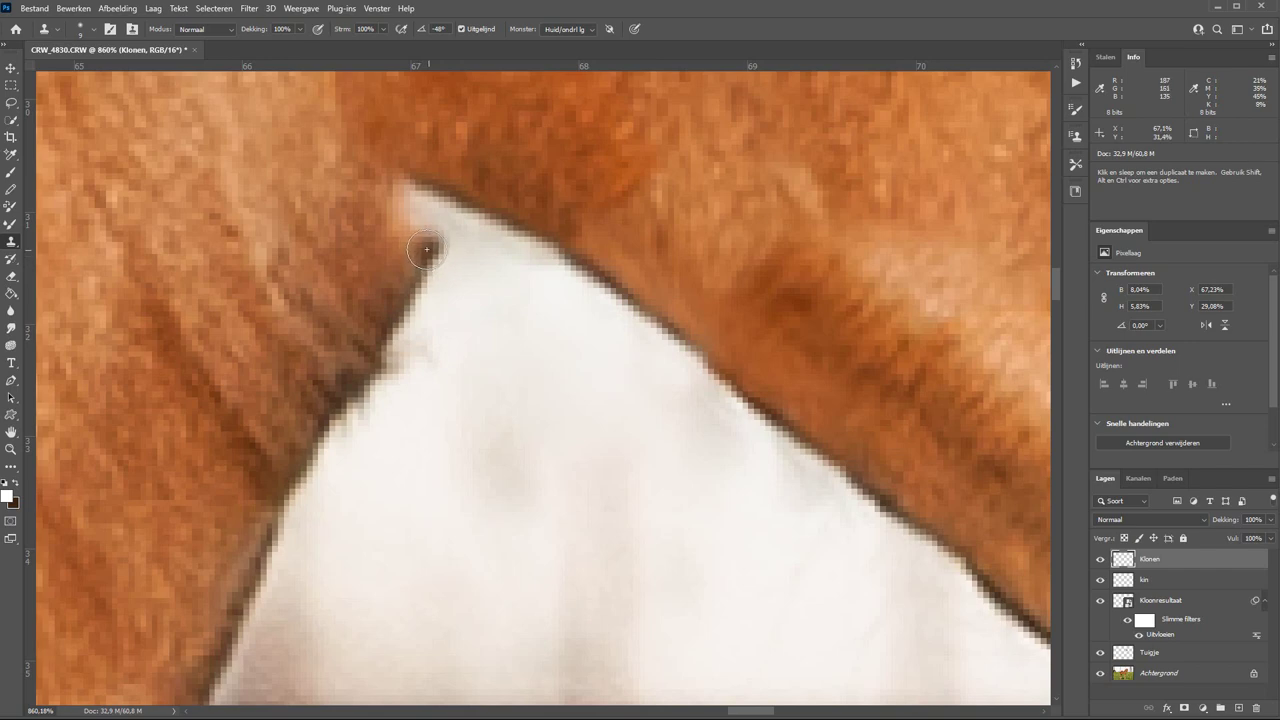
{"action": "left_click_drag", "start_coordinate": [441, 215], "coordinate": [427, 203]}
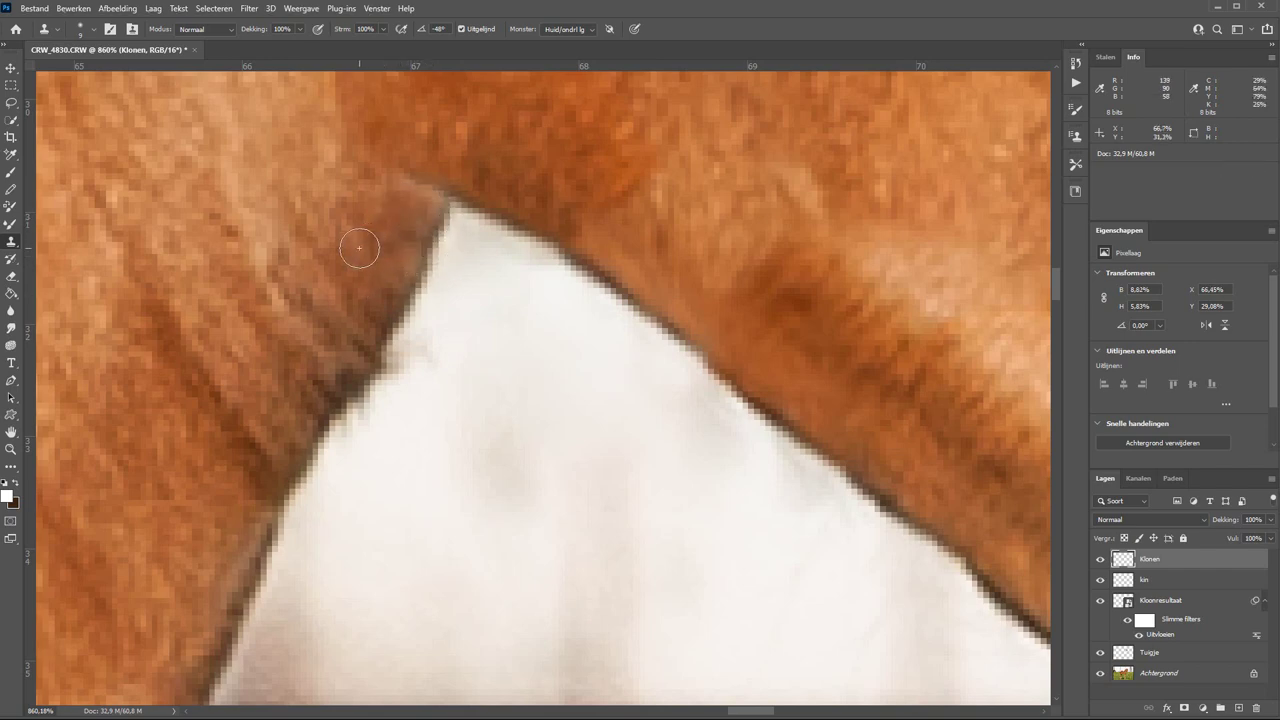
{"action": "key", "text": "ctrl+1"}
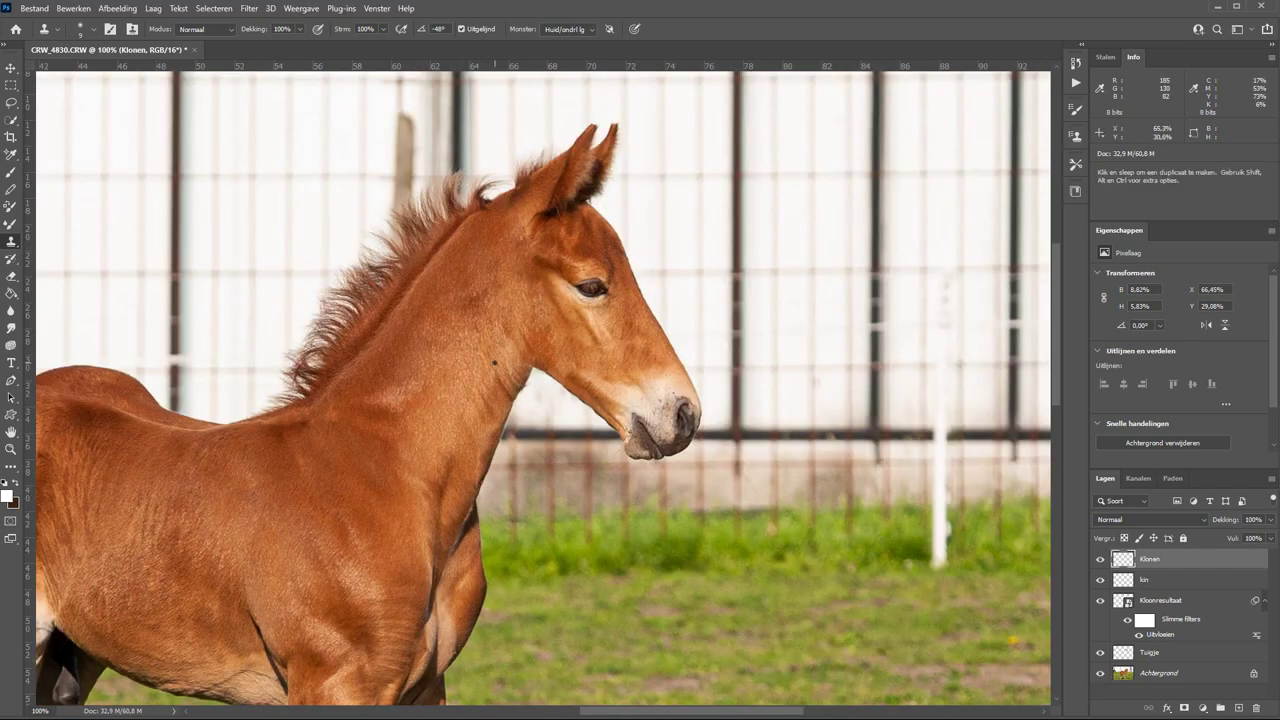
Step: Zoom in and spot-heal the dark crease and marks on the cheek below the eye
{"action": "key", "text": "z"}
{"action": "left_click_drag", "start_coordinate": [408, 240], "coordinate": [680, 370]}
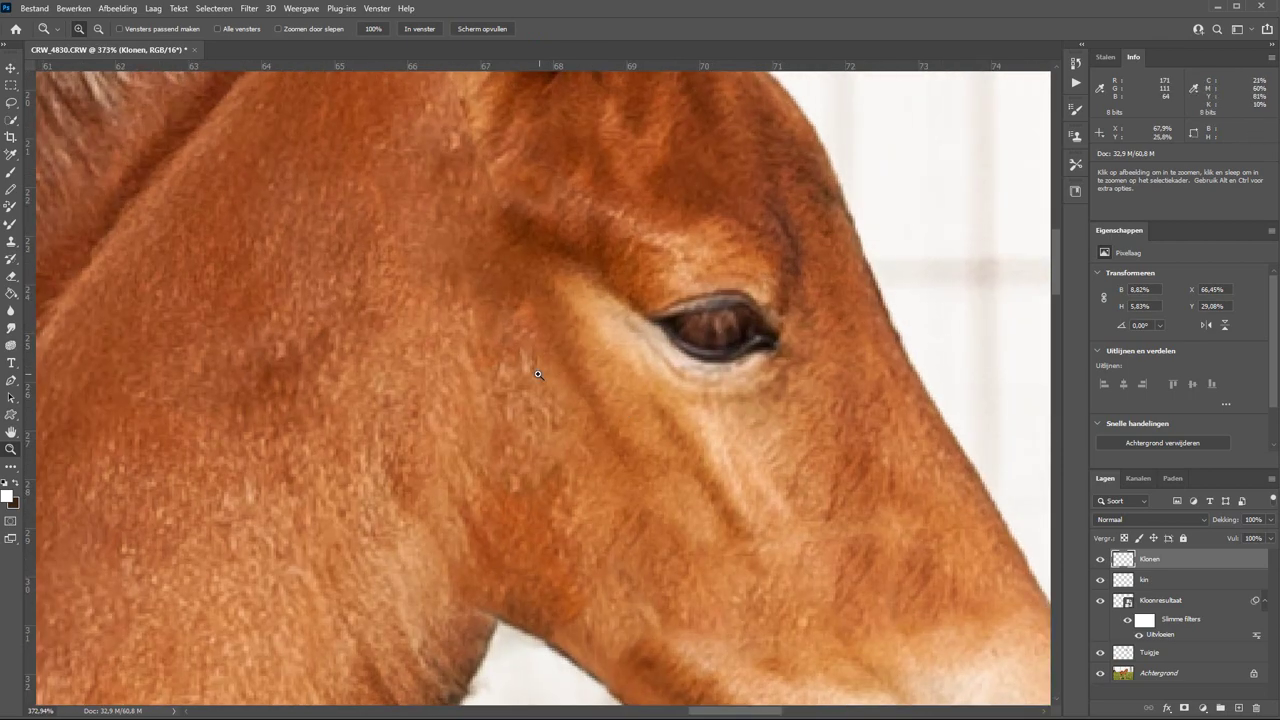
{"action": "mouse_move", "coordinate": [522, 375]}
{"action": "left_mouse_down"}
{"action": "mouse_move", "coordinate": [546, 449]}
{"action": "mouse_move", "coordinate": [314, 148]}
{"action": "mouse_move", "coordinate": [474, 240]}
{"action": "mouse_move", "coordinate": [431, 260]}
{"action": "left_mouse_up"}
{"action": "mouse_move", "coordinate": [508, 286]}
{"action": "left_mouse_down"}
{"action": "mouse_move", "coordinate": [414, 260]}
{"action": "mouse_move", "coordinate": [498, 287]}
{"action": "left_mouse_up"}
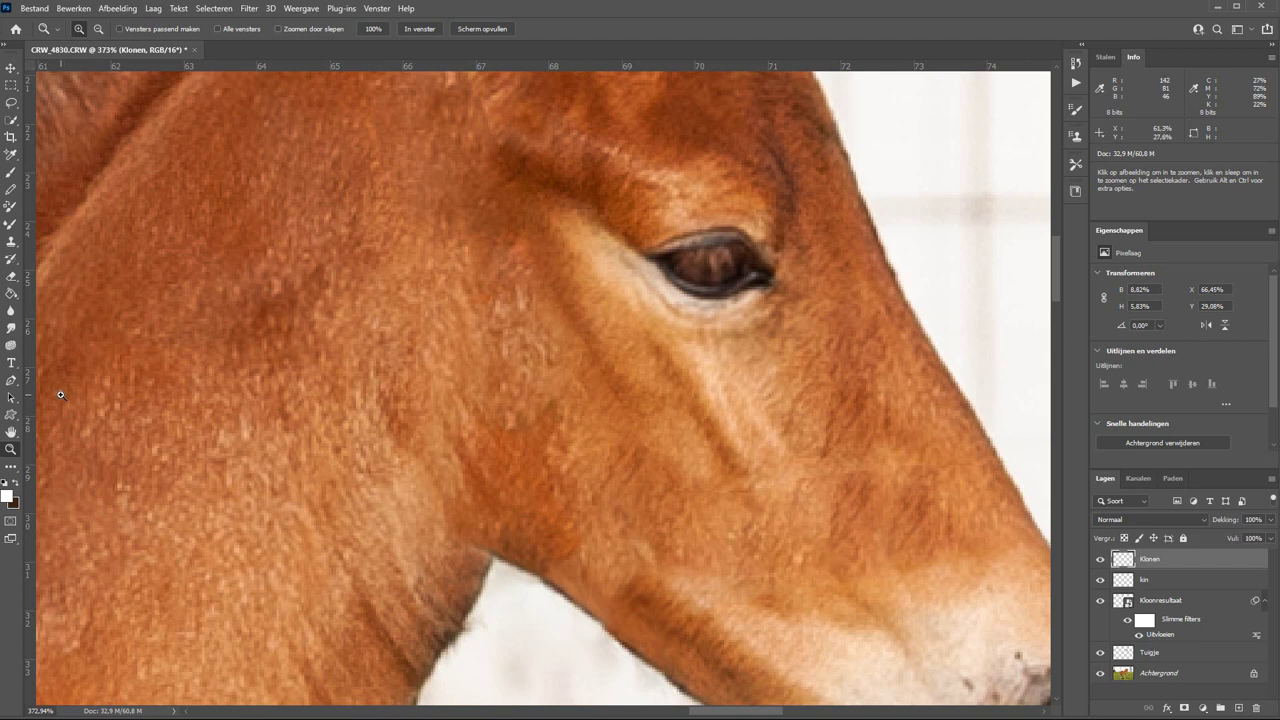
{"action": "key", "text": "j"}
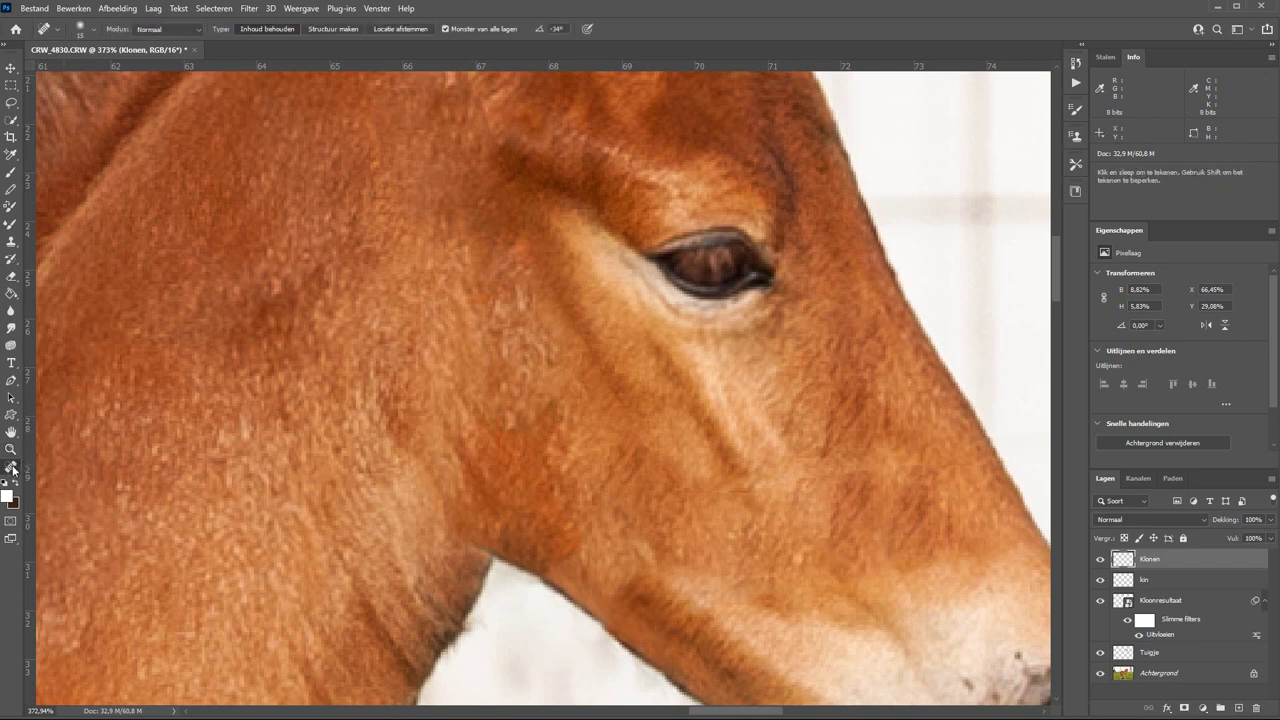
{"action": "right_click", "coordinate": [12, 469]}
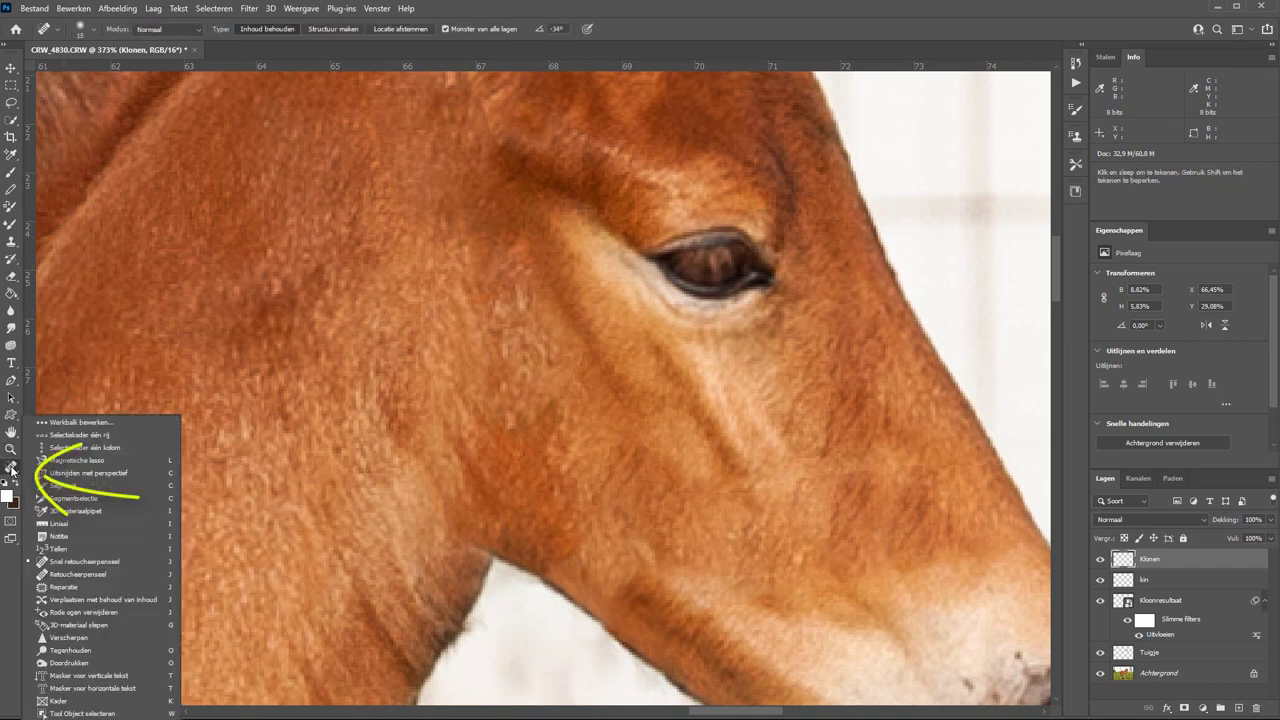
{"action": "left_click", "coordinate": [103, 562]}
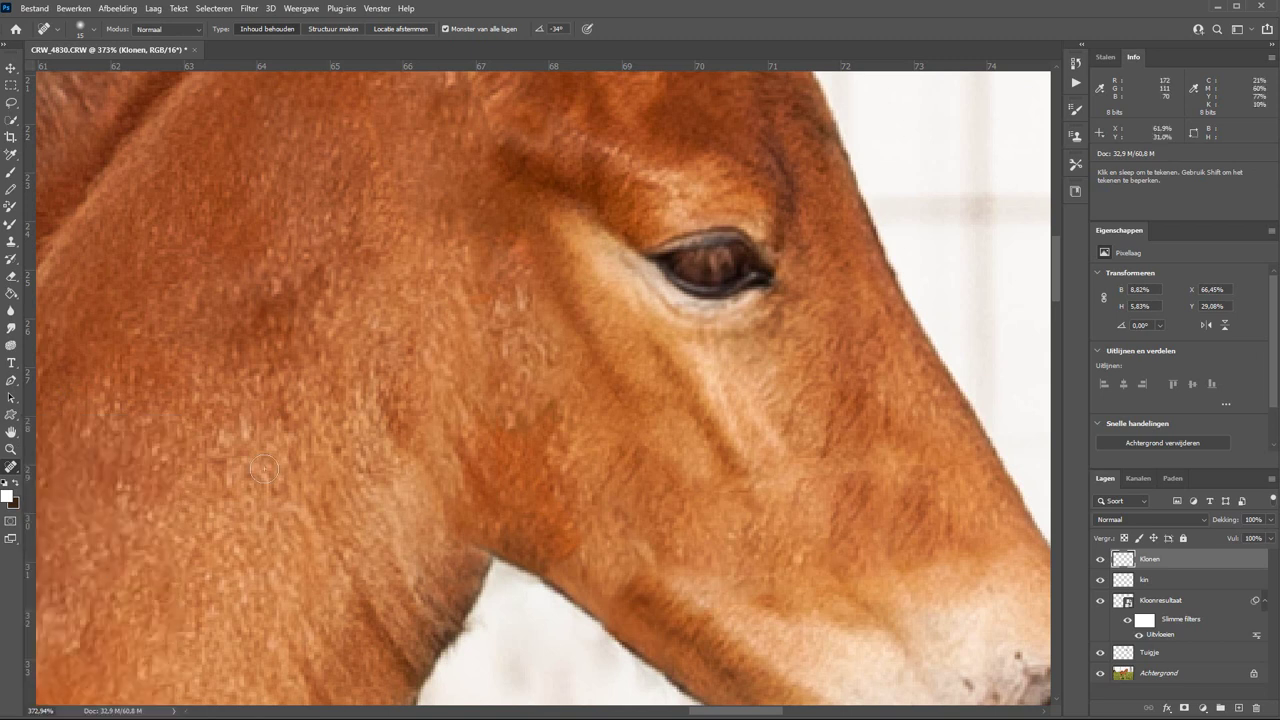
{"action": "left_click_drag", "start_coordinate": [754, 481], "coordinate": [689, 492]}
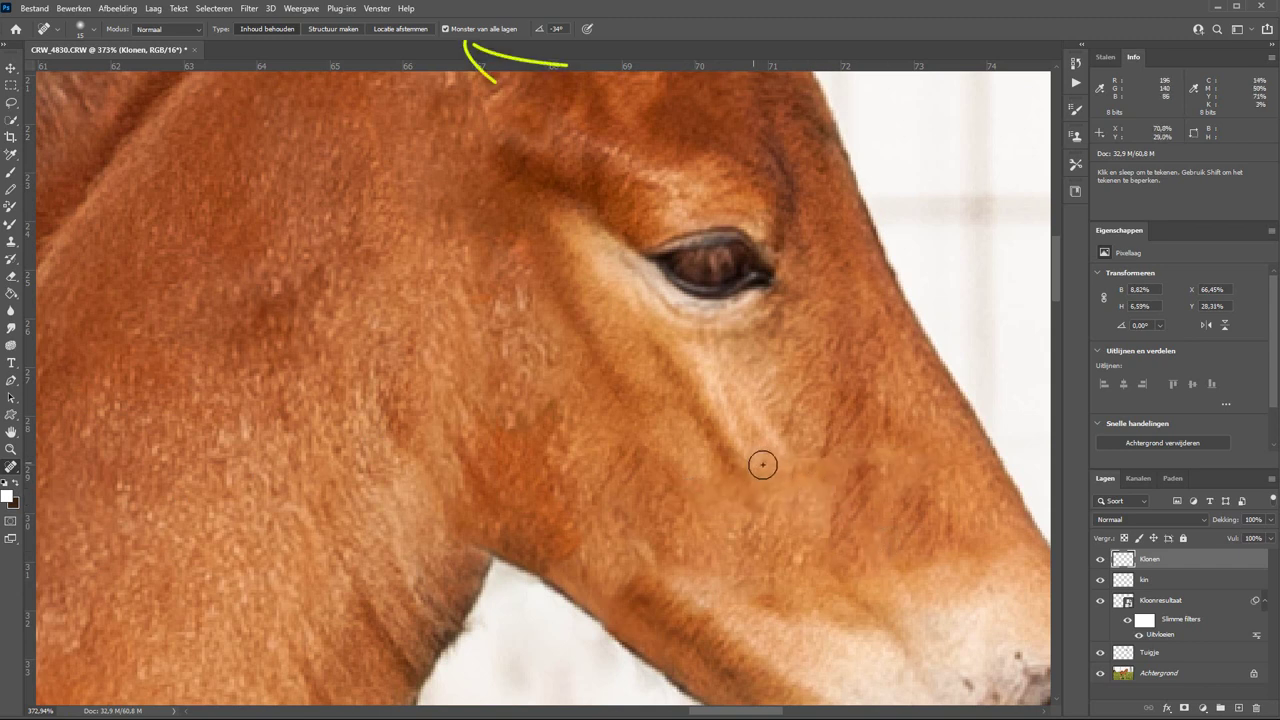
{"action": "left_click_drag", "start_coordinate": [762, 464], "coordinate": [853, 455]}
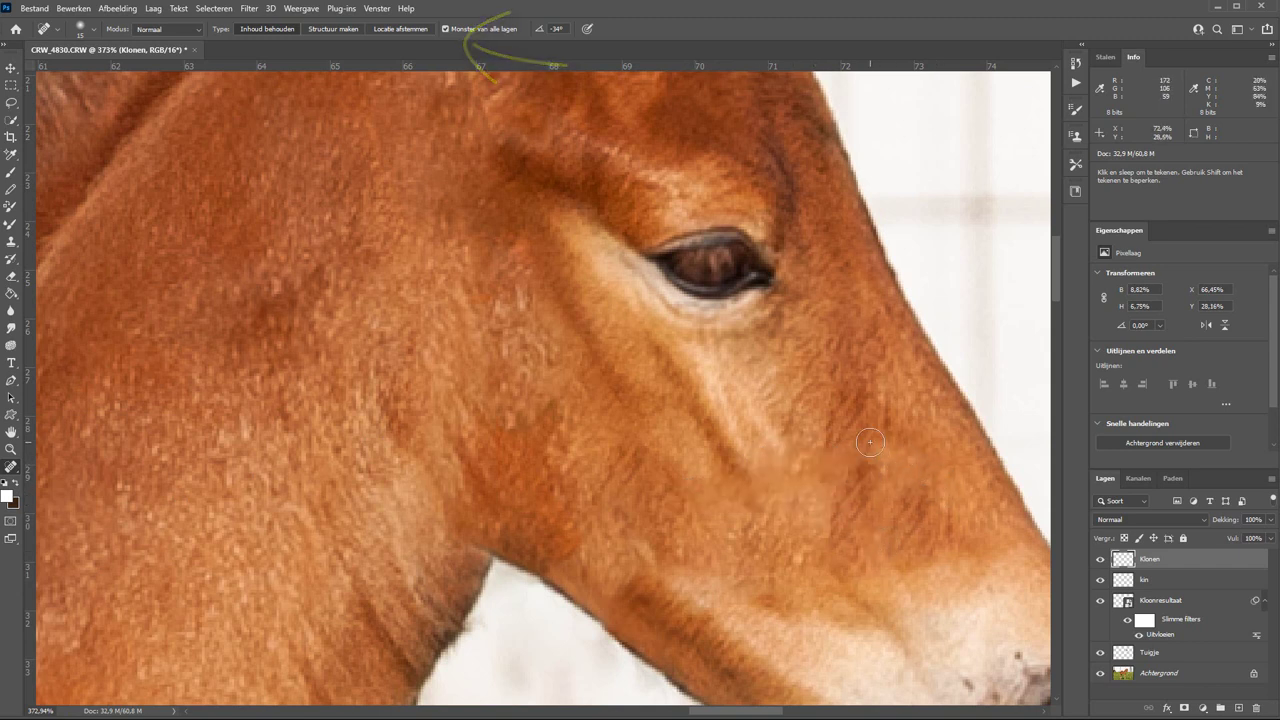
{"action": "left_click", "coordinate": [870, 442]}
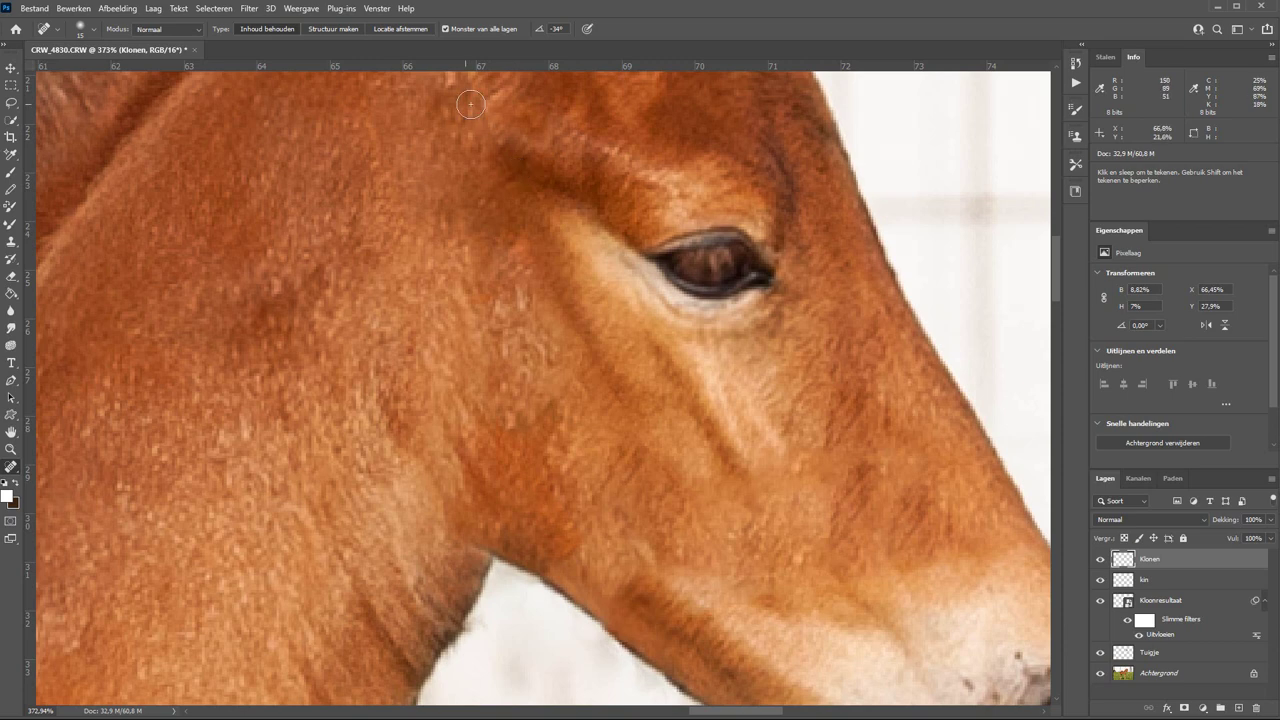
{"action": "left_click_drag", "start_coordinate": [448, 160], "coordinate": [486, 380]}
{"action": "key", "text": "ctrl+1"}
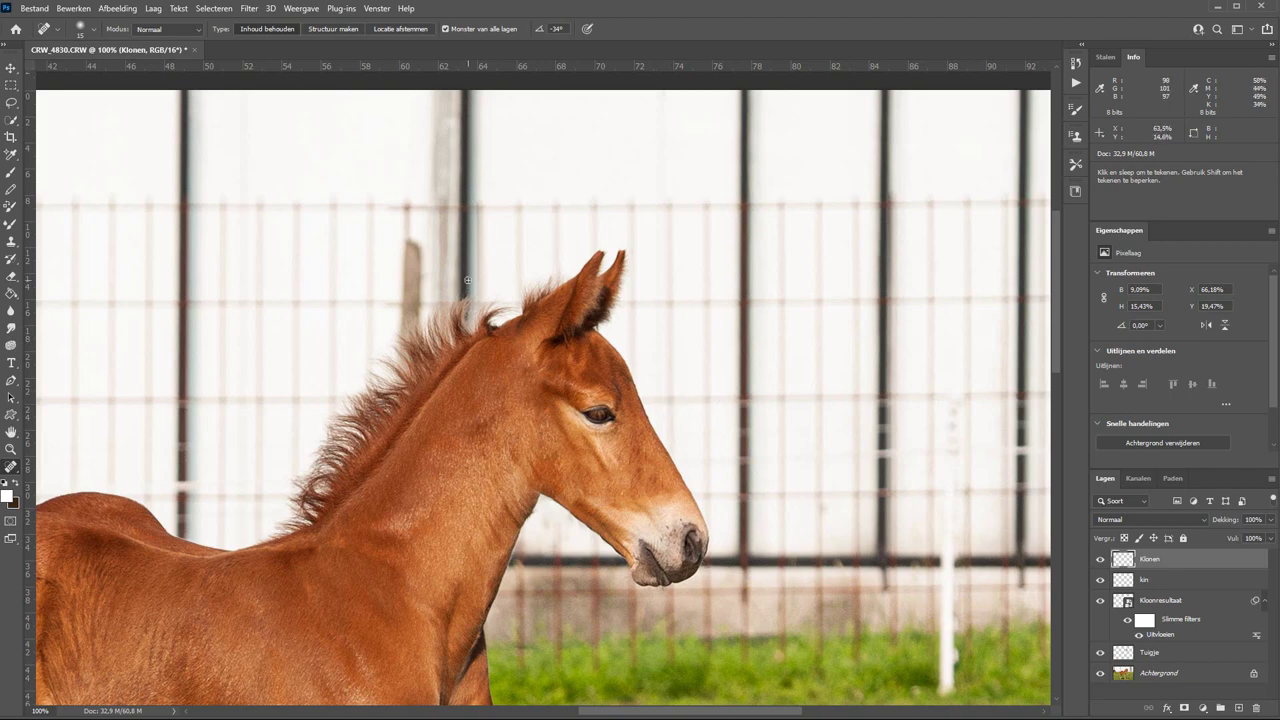
Step: Zoom in on the mane and add a new empty layer named manen
{"action": "key", "text": "z"}
{"action": "left_click_drag", "start_coordinate": [425, 243], "coordinate": [590, 348]}
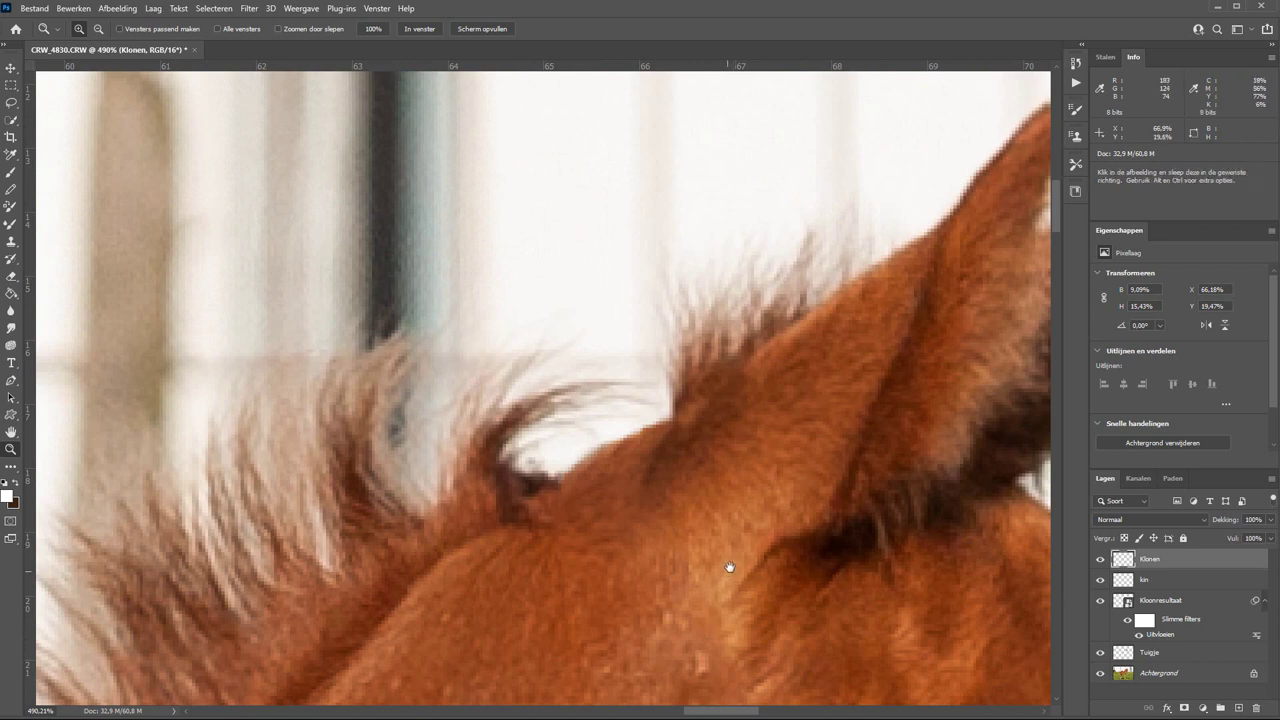
{"action": "left_click_drag", "start_coordinate": [730, 567], "coordinate": [800, 532]}
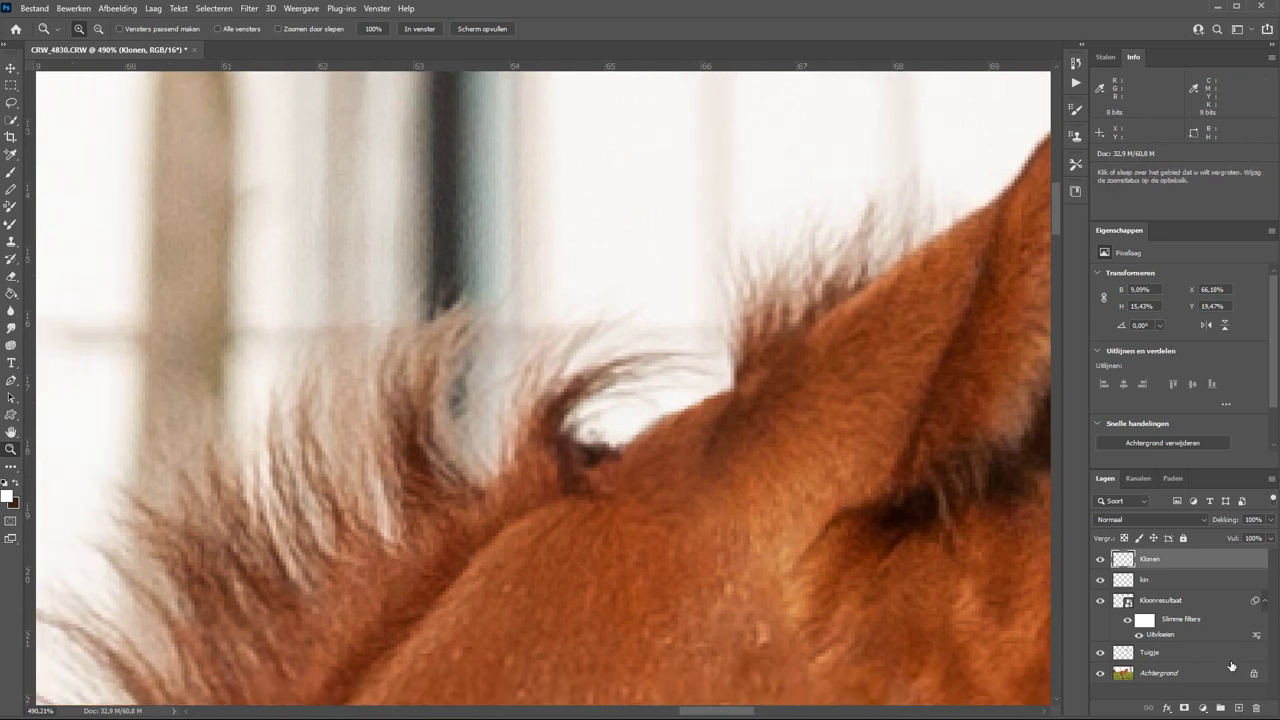
{"action": "key", "text": "ctrl+shift+n"}
{"action": "type", "text": "manen"}
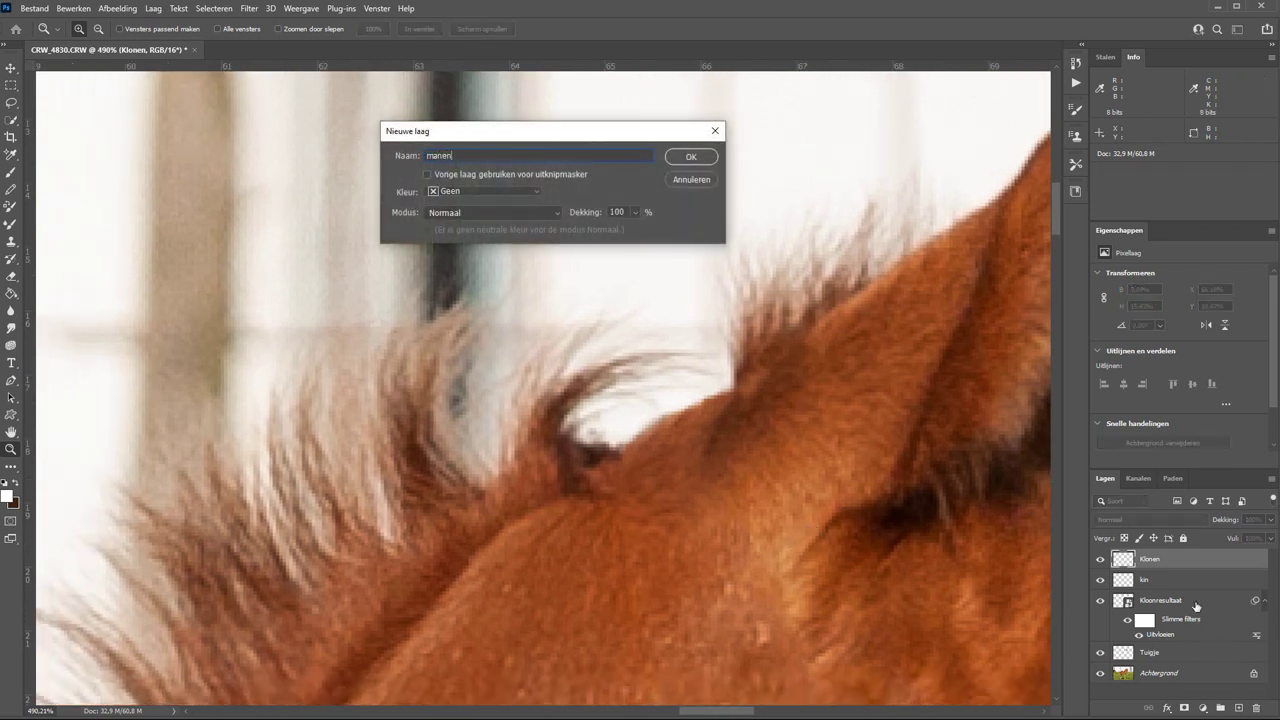
{"action": "key", "text": "Return"}
Step: Clone hair into the white gap in the mane behind the ear
{"action": "mouse_move", "coordinate": [693, 542]}
{"action": "left_mouse_down"}
{"action": "mouse_move", "coordinate": [703, 482]}
{"action": "mouse_move", "coordinate": [817, 266]}
{"action": "mouse_move", "coordinate": [871, 300]}
{"action": "mouse_move", "coordinate": [609, 413]}
{"action": "mouse_move", "coordinate": [620, 503]}
{"action": "left_mouse_up"}
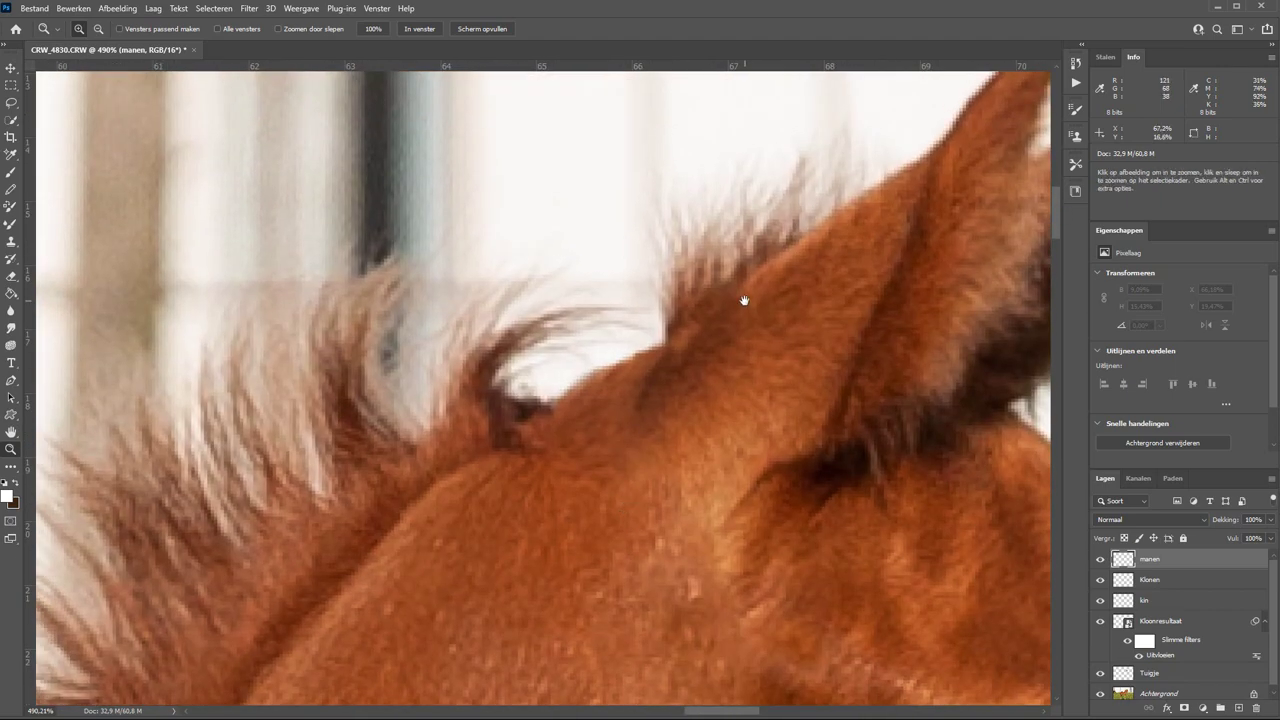
{"action": "key", "text": "s"}
{"action": "left_click_drag", "start_coordinate": [684, 310], "coordinate": [576, 374]}
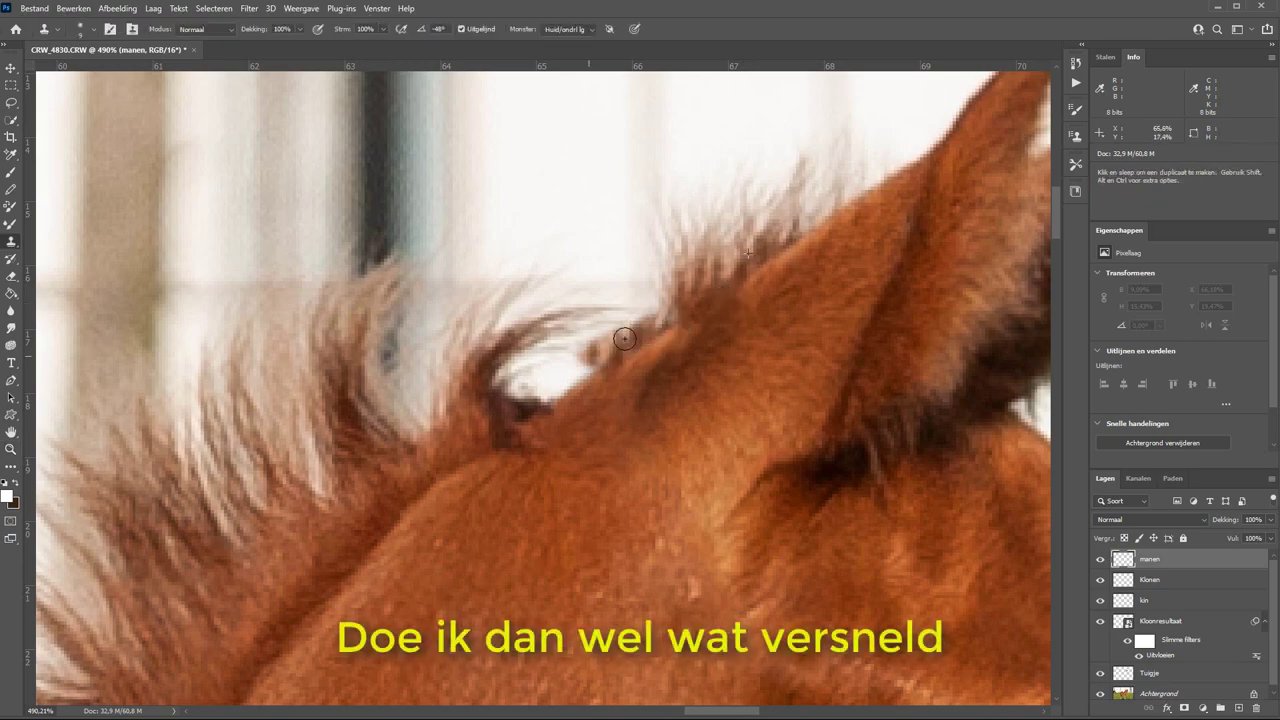
{"action": "mouse_move", "coordinate": [660, 258]}
{"action": "left_mouse_down"}
{"action": "mouse_move", "coordinate": [504, 438]}
{"action": "mouse_move", "coordinate": [550, 390]}
{"action": "left_mouse_up"}
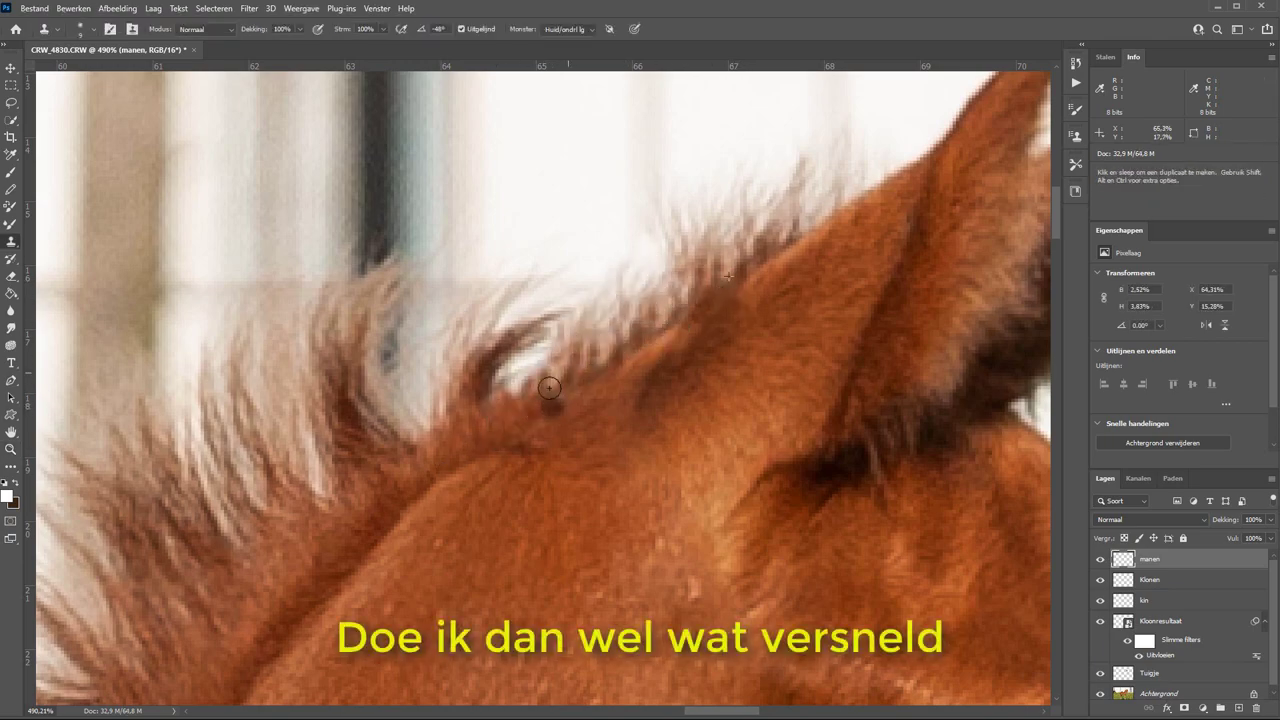
{"action": "left_click_drag", "start_coordinate": [666, 286], "coordinate": [602, 315]}
Step: Clone over the dark spot and crease where the mane meets the neck
{"action": "scroll", "coordinate": [602, 315], "scroll_direction": "down", "scroll_amount": 3}
{"action": "scroll", "coordinate": [700, 340], "scroll_direction": "up", "scroll_amount": 3}
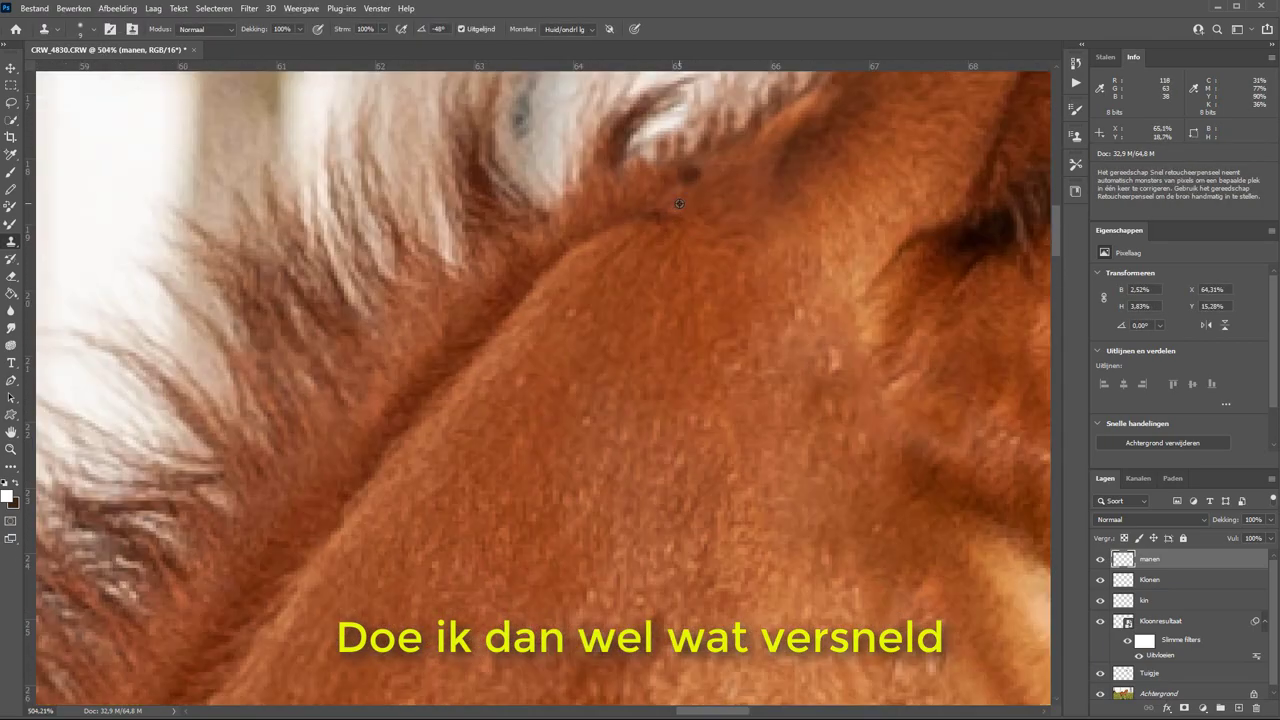
{"action": "scroll", "coordinate": [714, 343], "scroll_direction": "up", "scroll_amount": 2}
{"action": "left_click", "coordinate": [757, 369], "text": "alt"}
{"action": "left_click", "coordinate": [666, 371]}
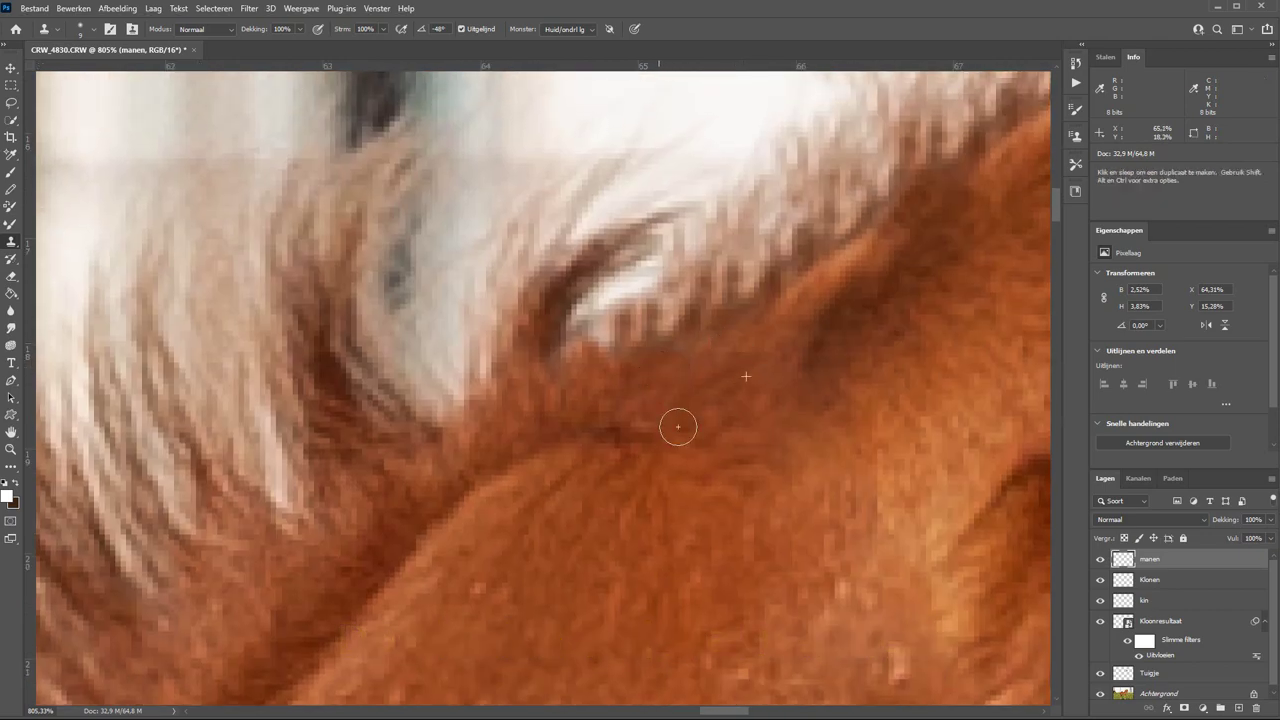
{"action": "left_click_drag", "start_coordinate": [677, 426], "coordinate": [650, 432]}
{"action": "key", "text": "ctrl+1"}
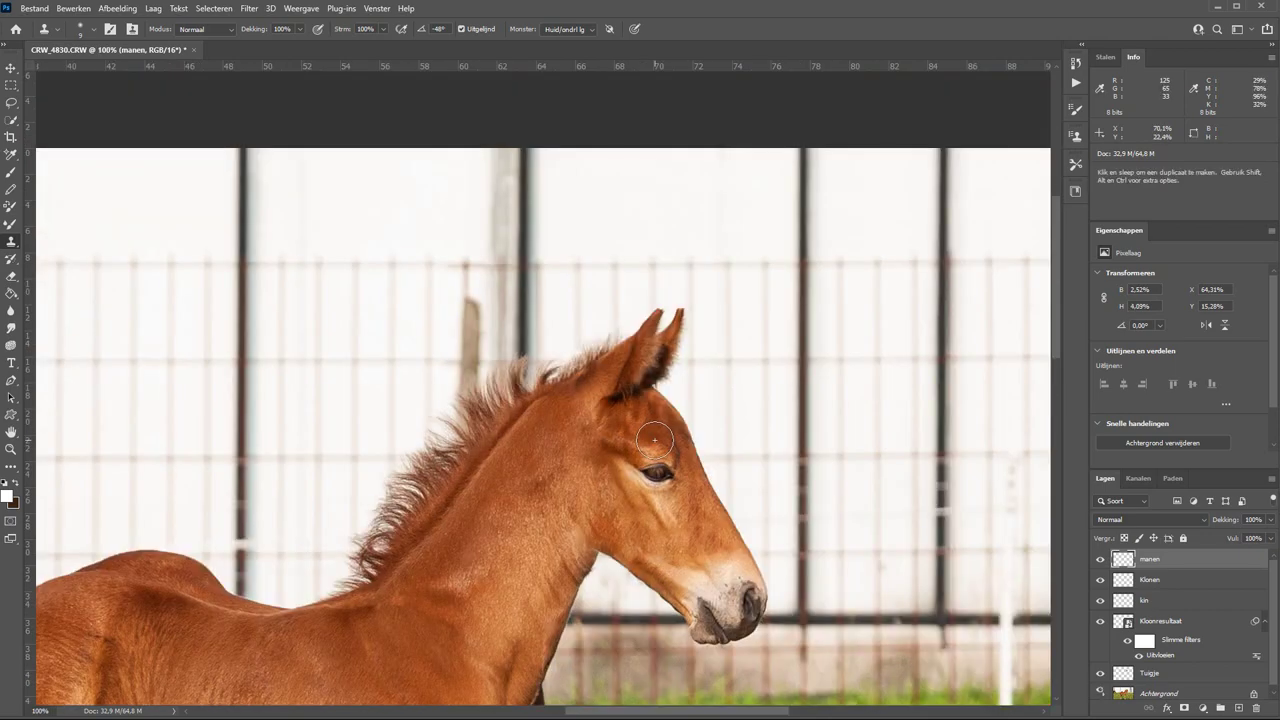
{"action": "left_click_drag", "start_coordinate": [780, 460], "coordinate": [930, 236]}
{"action": "key", "text": "ctrl+0"}
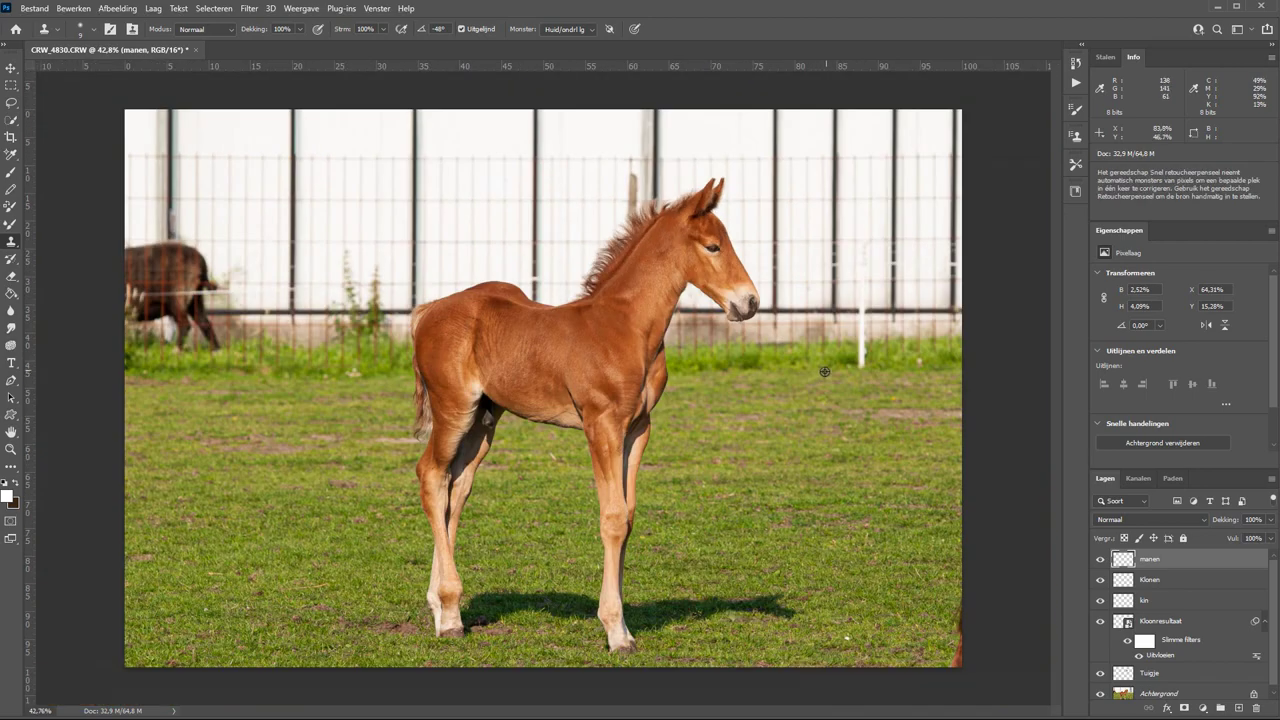
{"action": "scroll", "coordinate": [1113, 690], "scroll_direction": "down", "scroll_amount": 1}
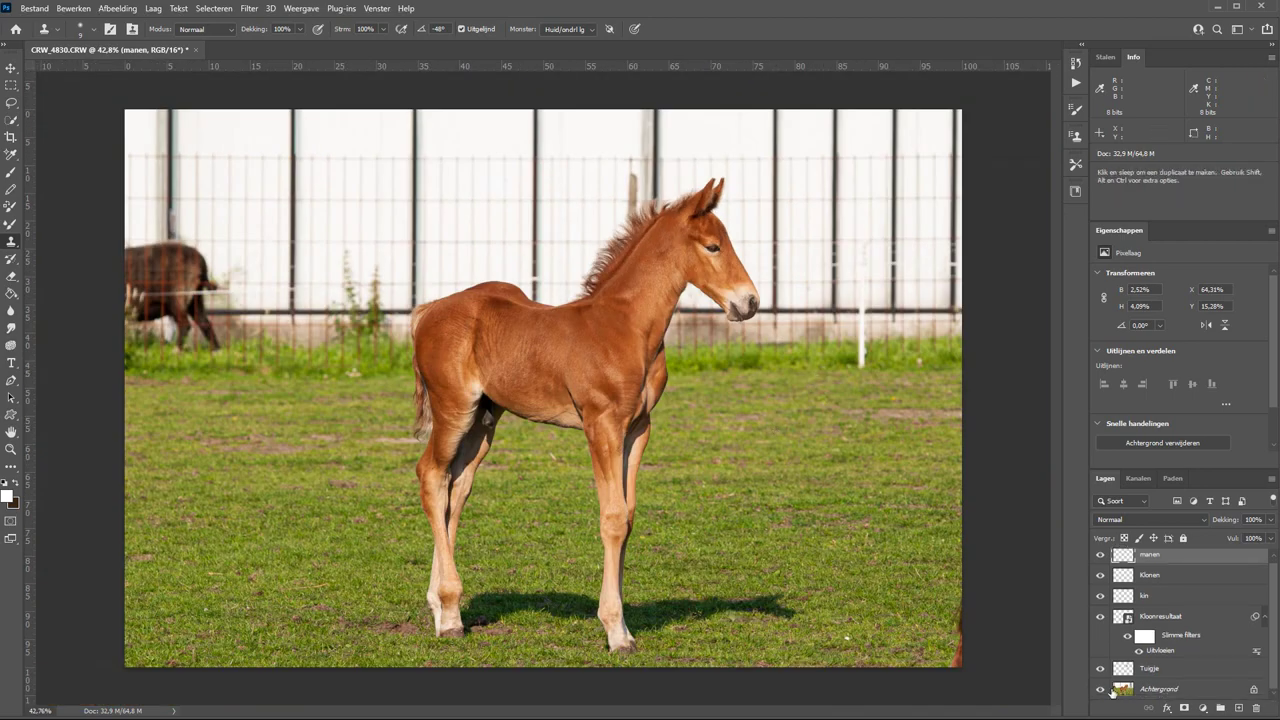
{"action": "left_click", "coordinate": [1100, 691], "text": "alt"}
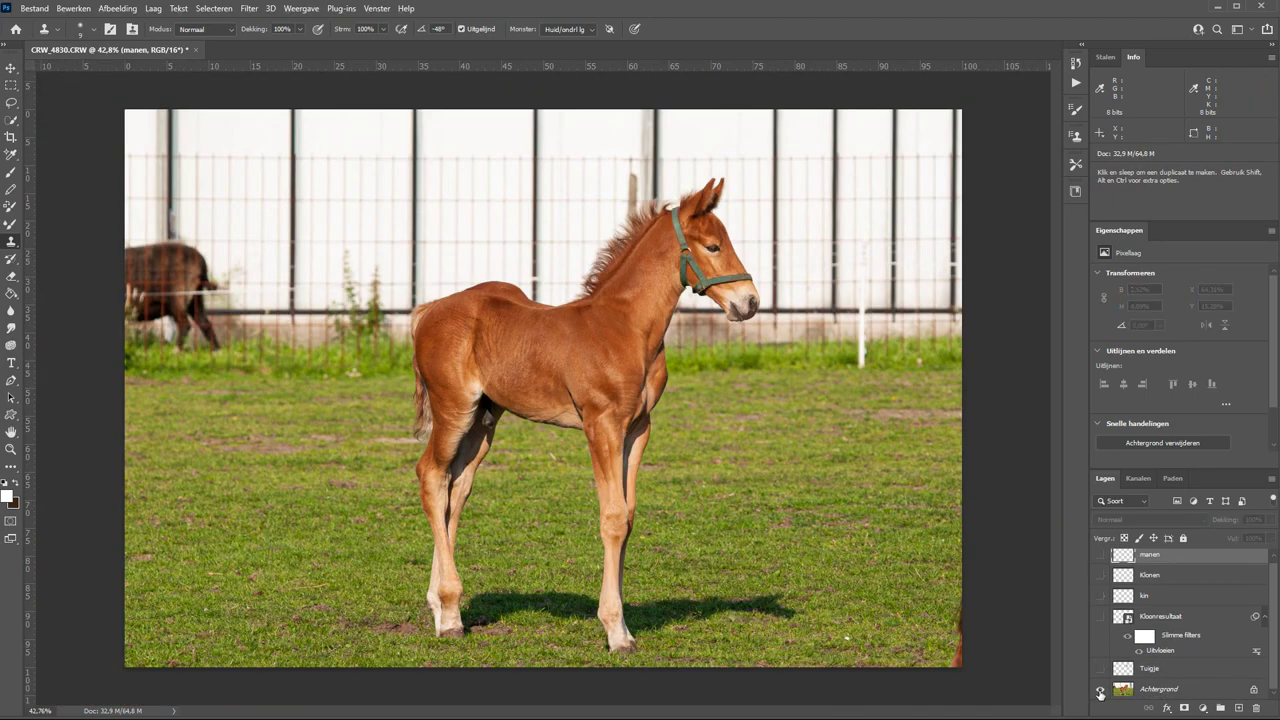
{"action": "left_click", "coordinate": [1100, 691], "text": "alt"}
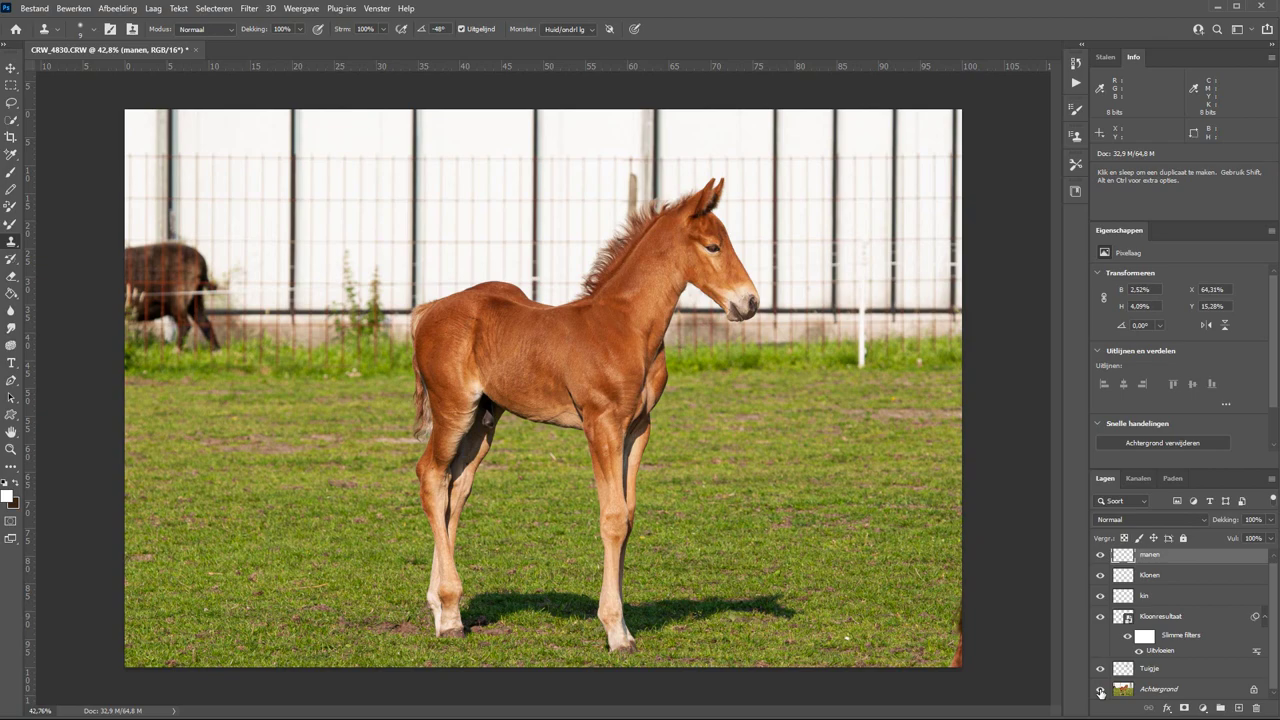